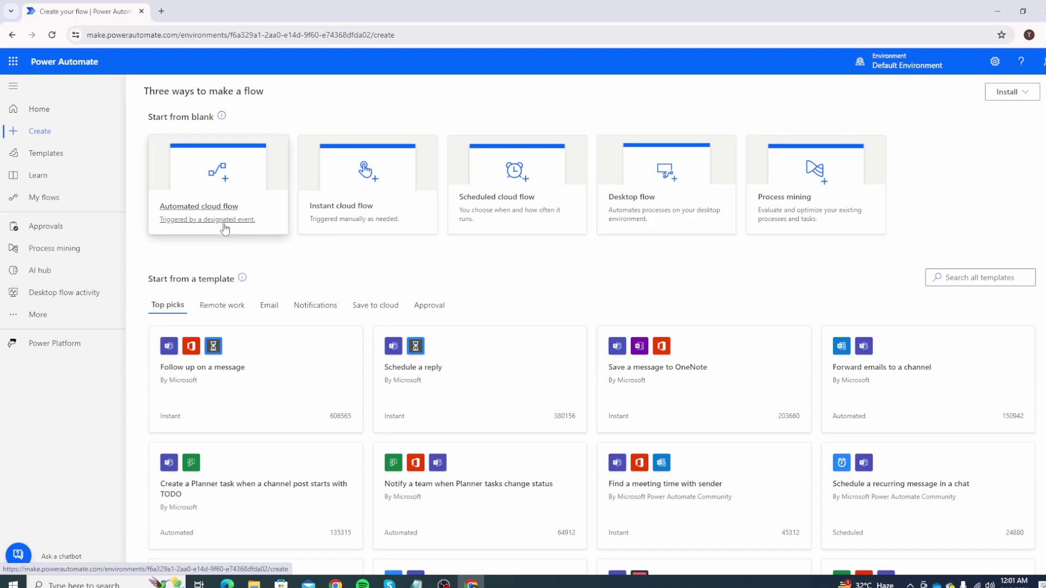
Start an automated cloud flow using the 'When a new email arrives' trigger.
click(224, 226)
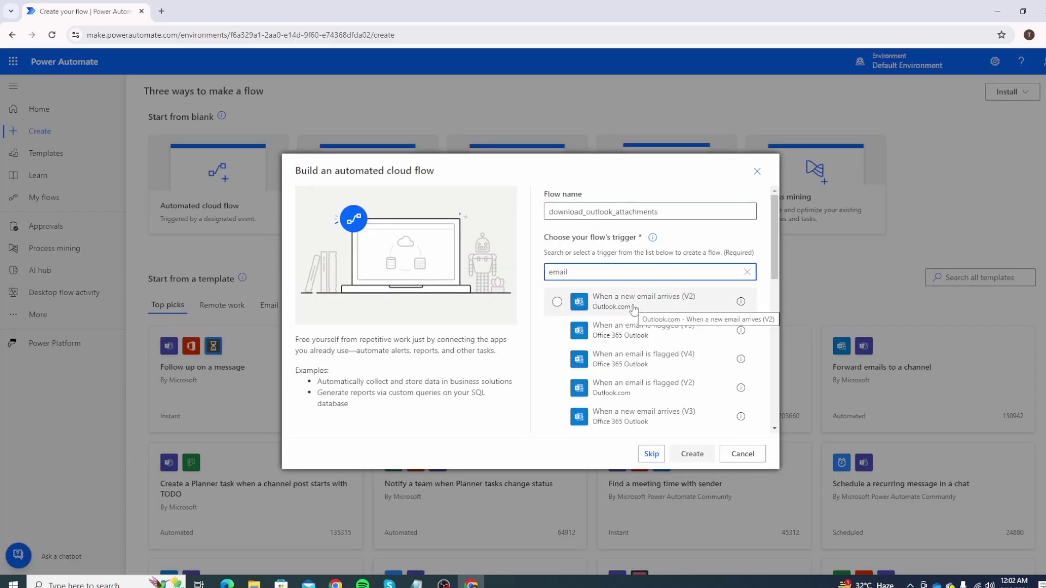
click(634, 307)
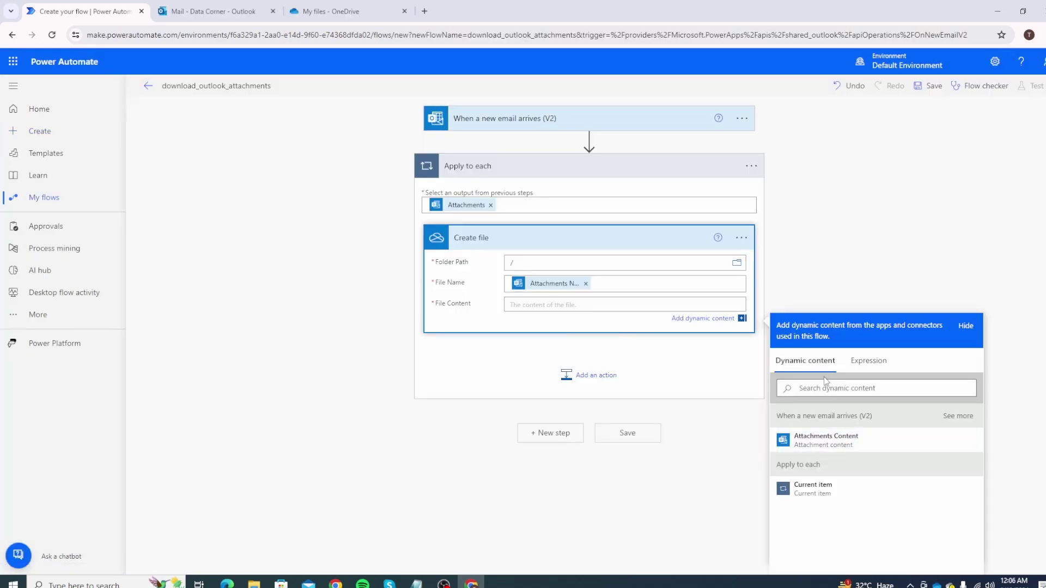
Preview the saved flow, the OneDrive 06-17-2024 attachments folder and the Excel row-logging step.
click(817, 436)
click(627, 434)
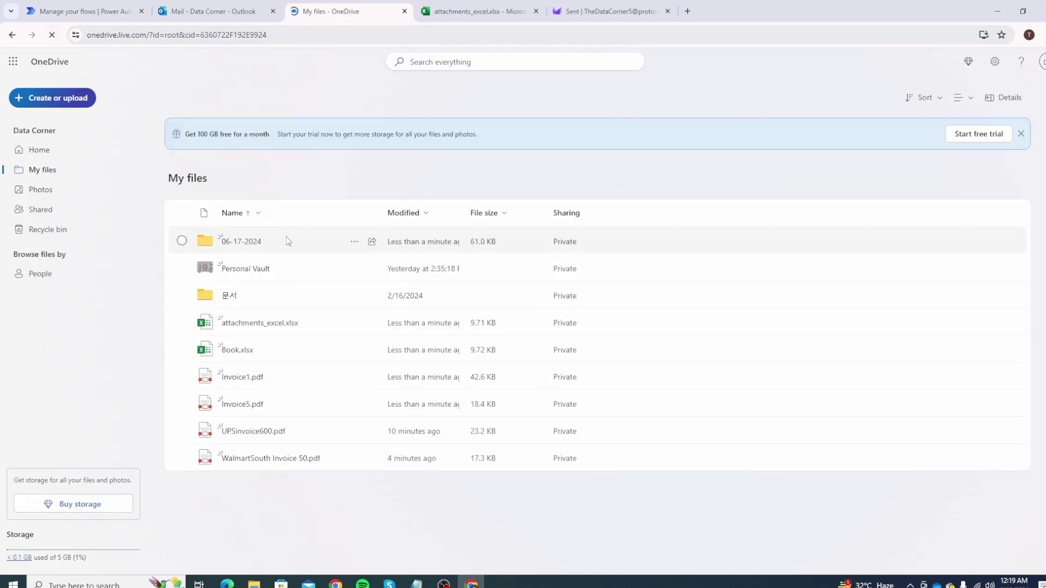
click(243, 243)
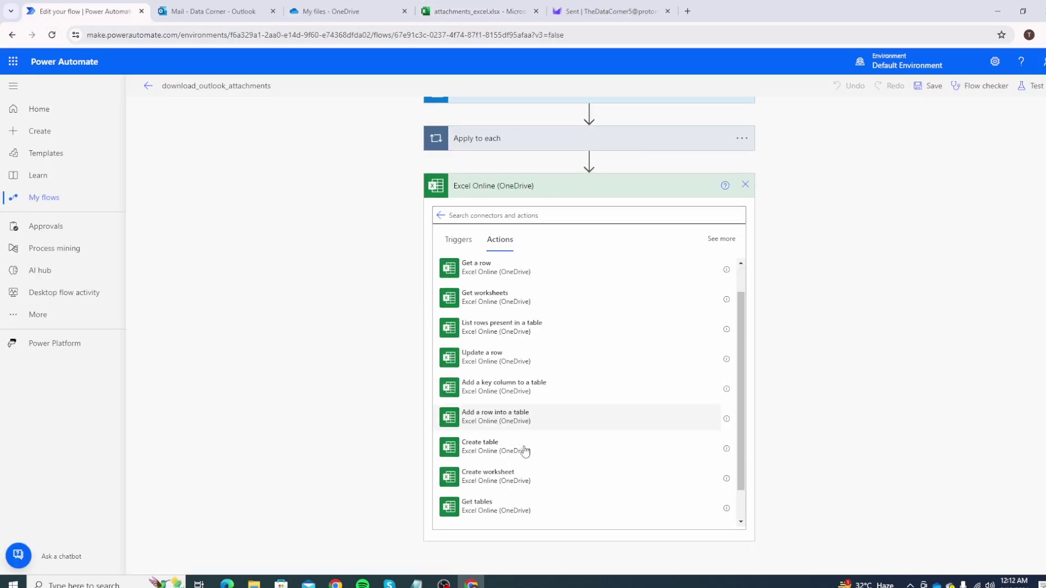
click(494, 416)
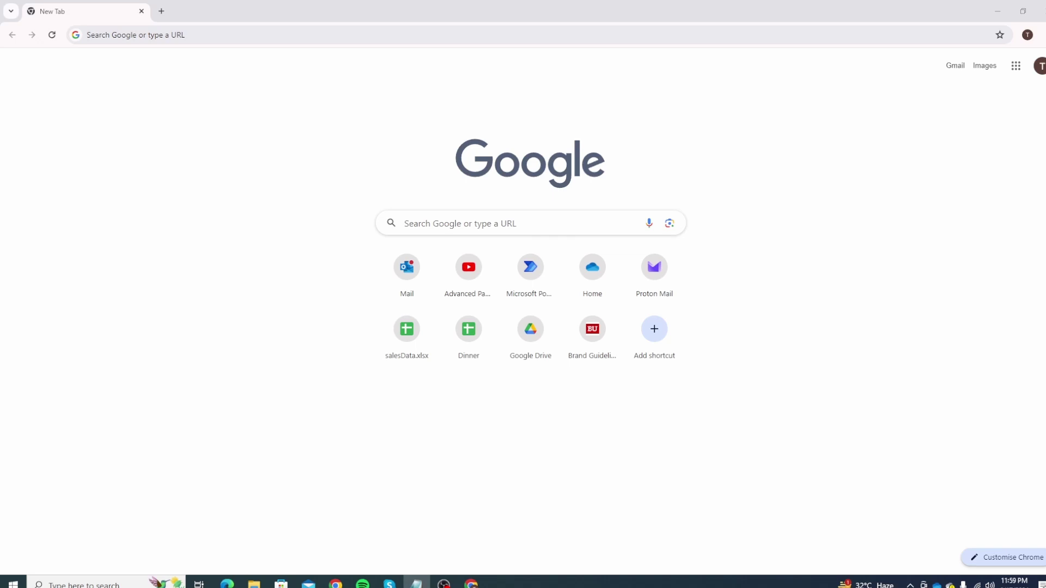
Load make.powerautomate.com by entering 'power' in Chrome's address bar.
click(221, 34)
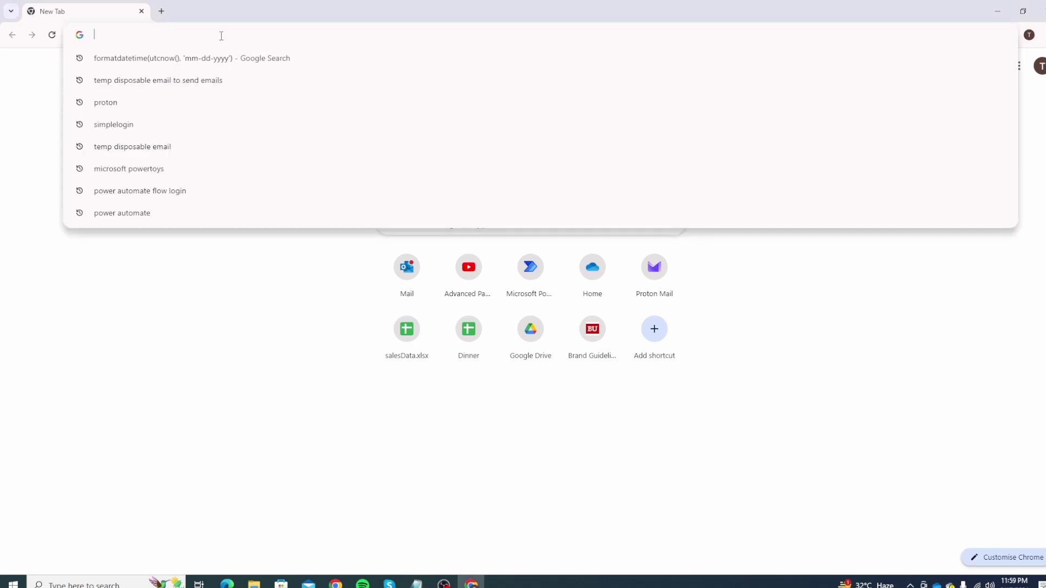
text(power)
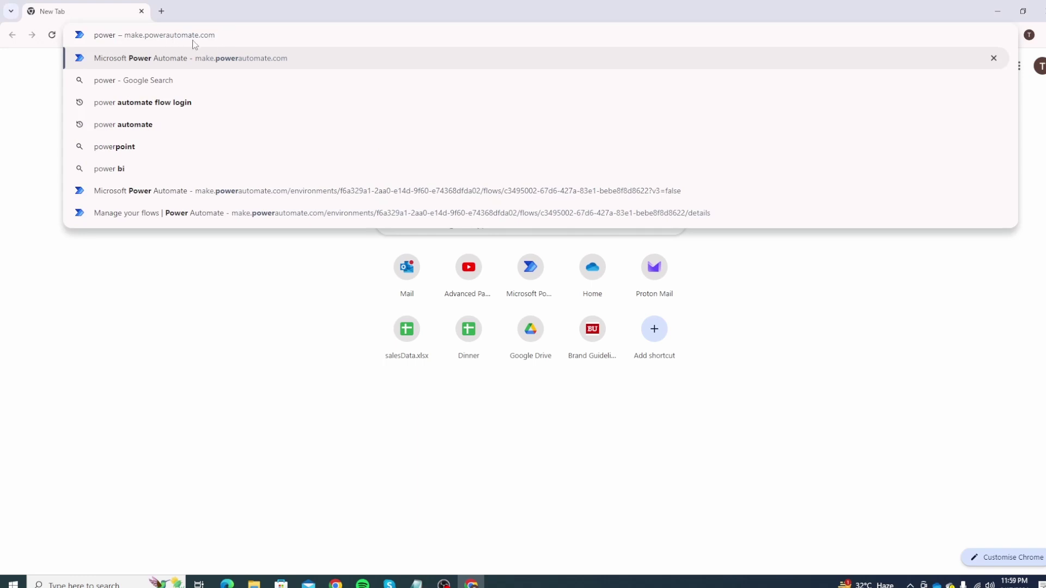
key(Return)
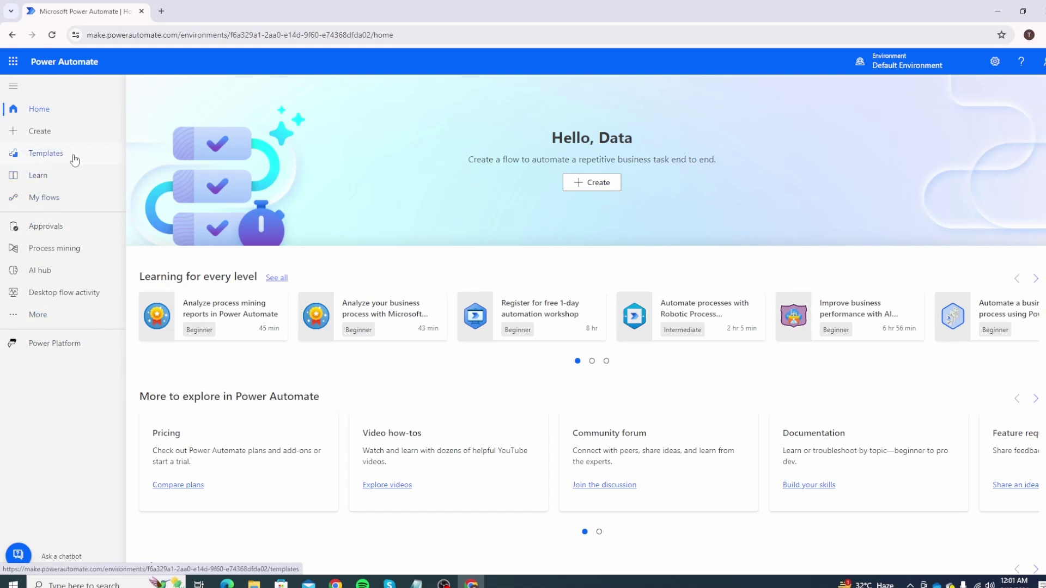
Go to the Create page from the left navigation pane.
click(41, 139)
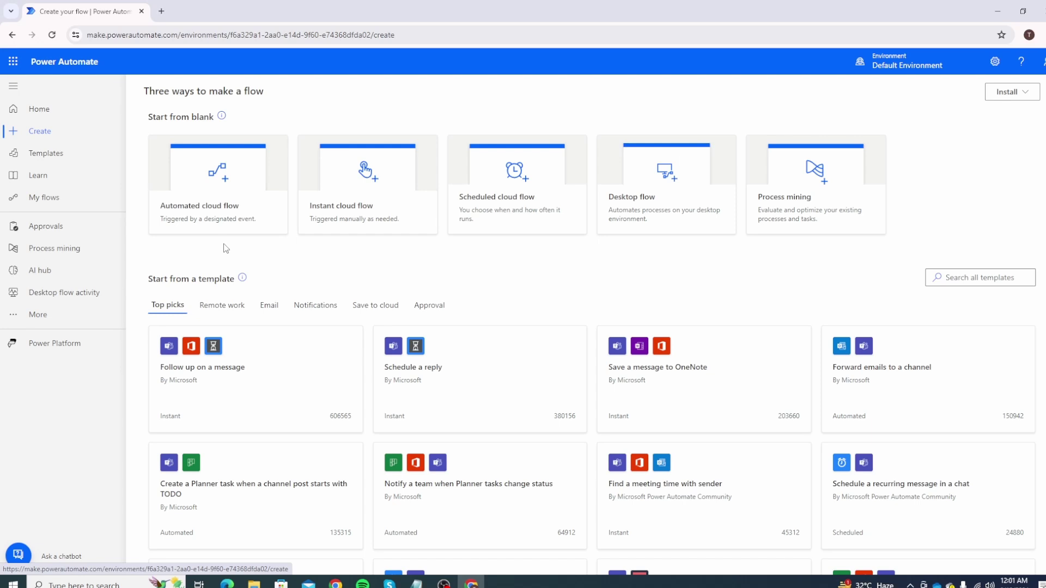
Create automated flow 'download_outlook_attachments' with the Outlook.com 'When a new email arrives (V2)' trigger.
click(212, 187)
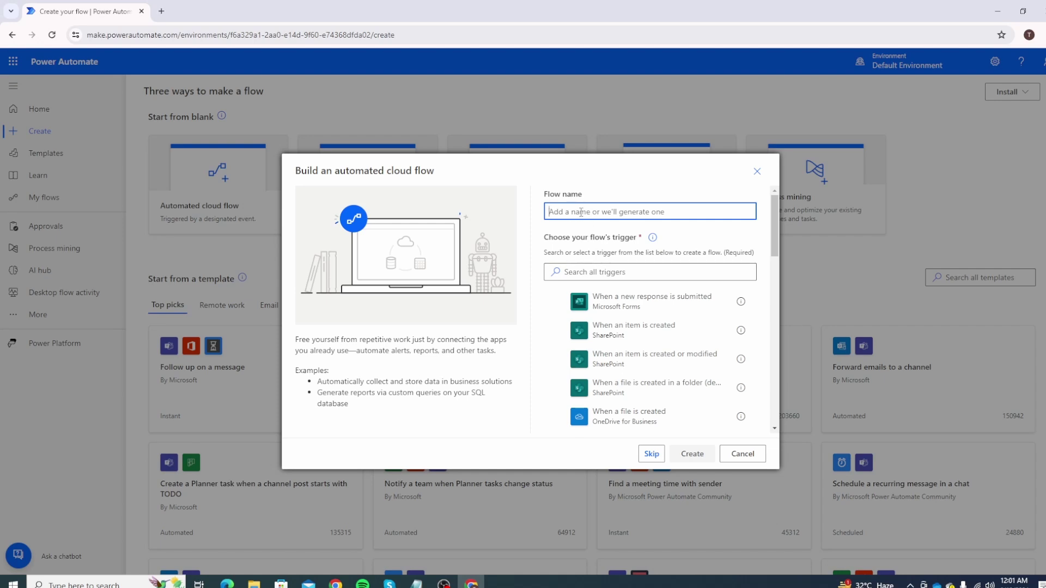
text(download_outlook_attachments)
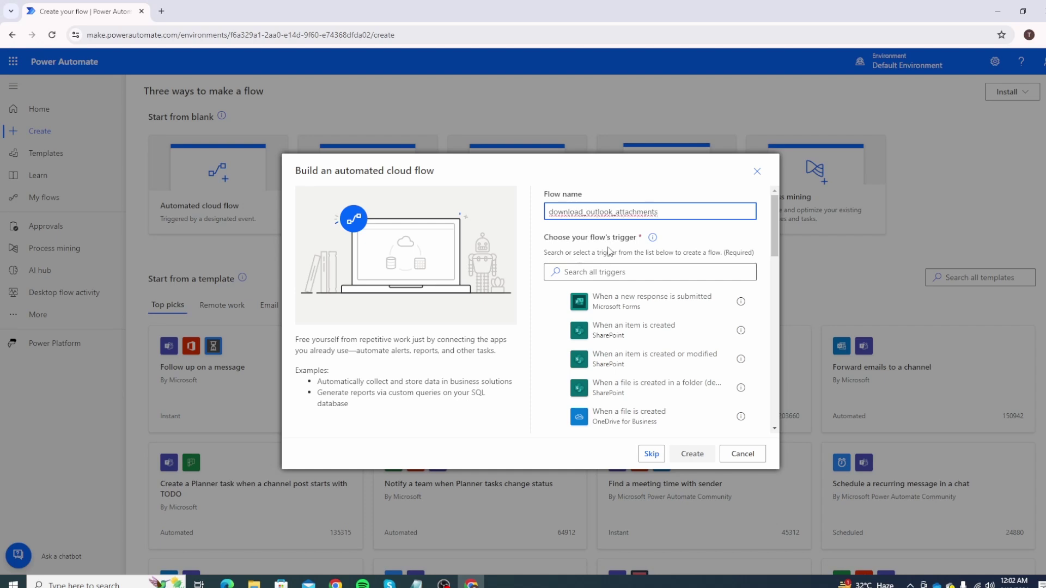
click(619, 272)
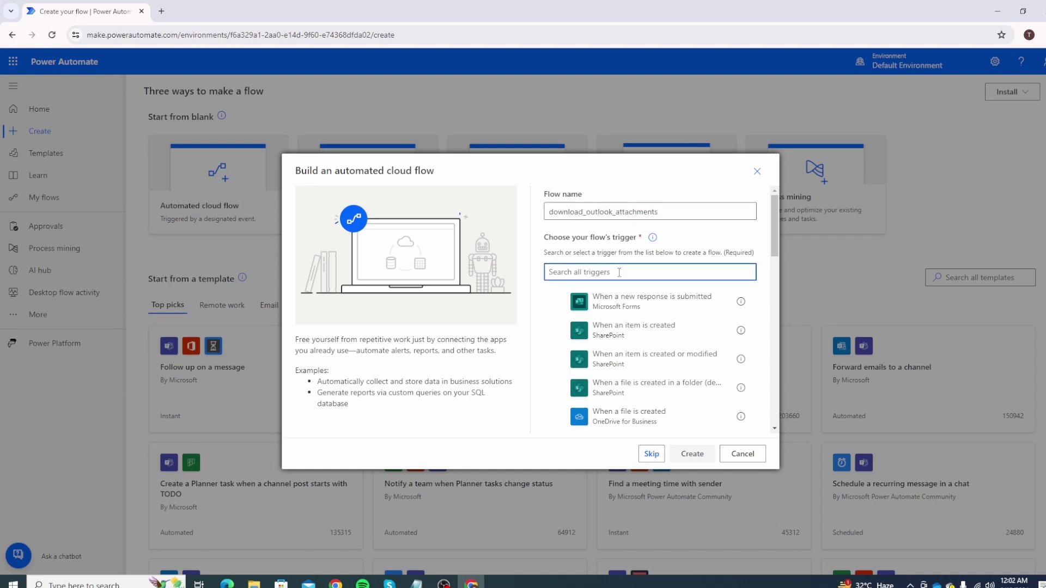
text(email)
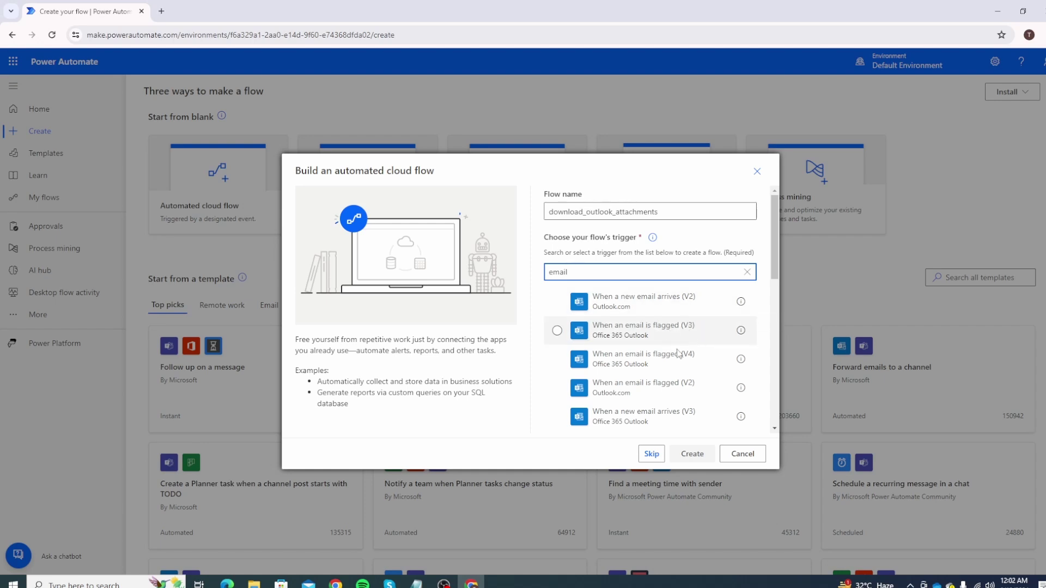
scroll(677, 364, down, 1)
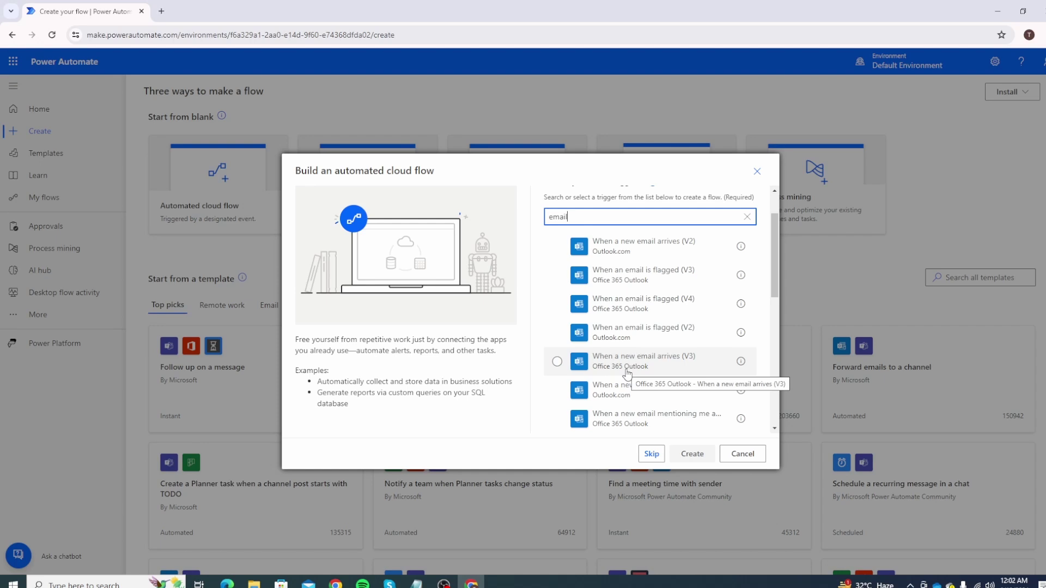
scroll(627, 374, up, 1)
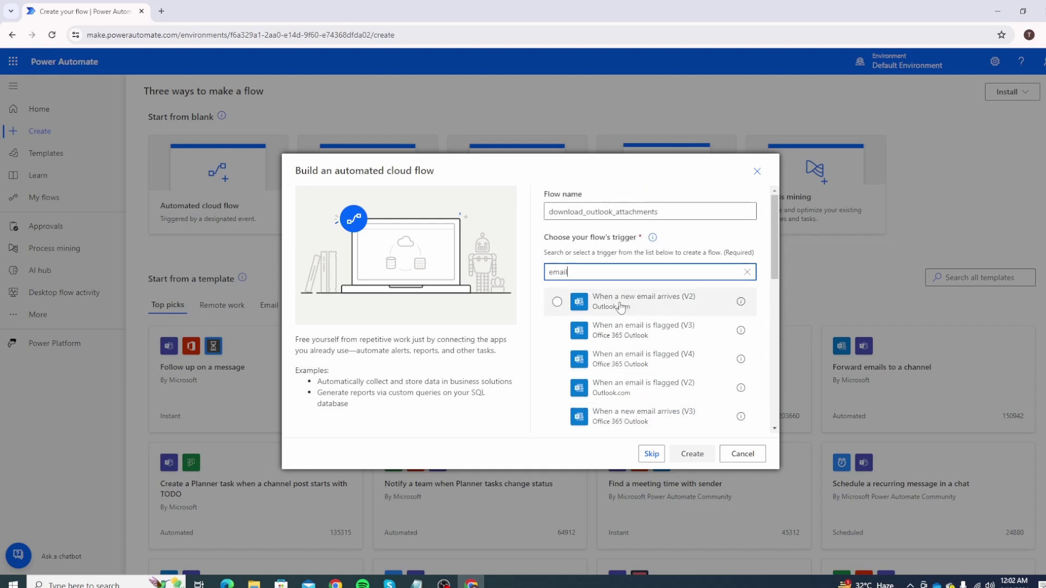
click(621, 307)
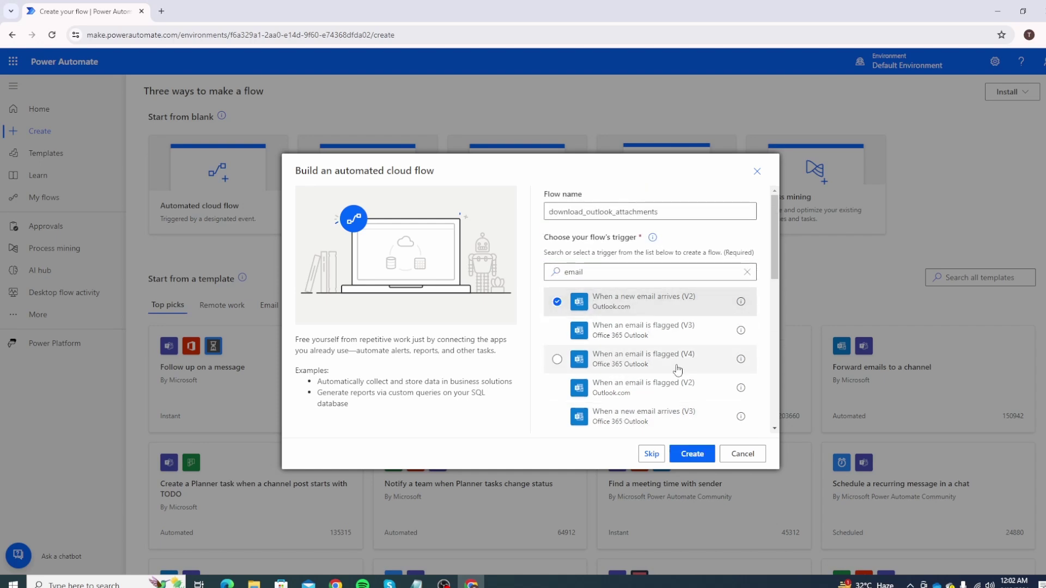
click(694, 454)
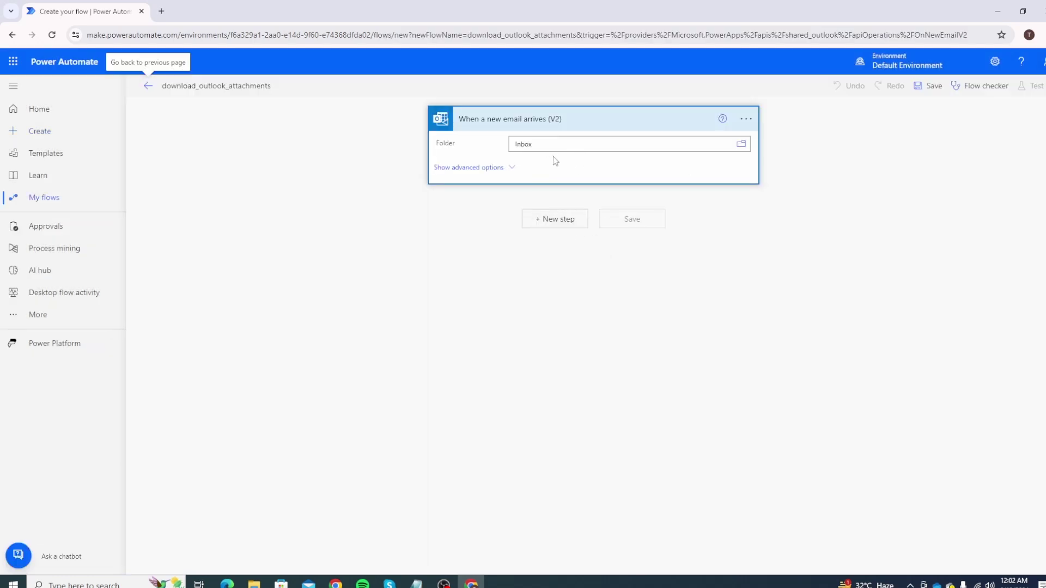
Choose Inbox from the Outlook.com folder picker as the trigger's watched folder.
click(746, 120)
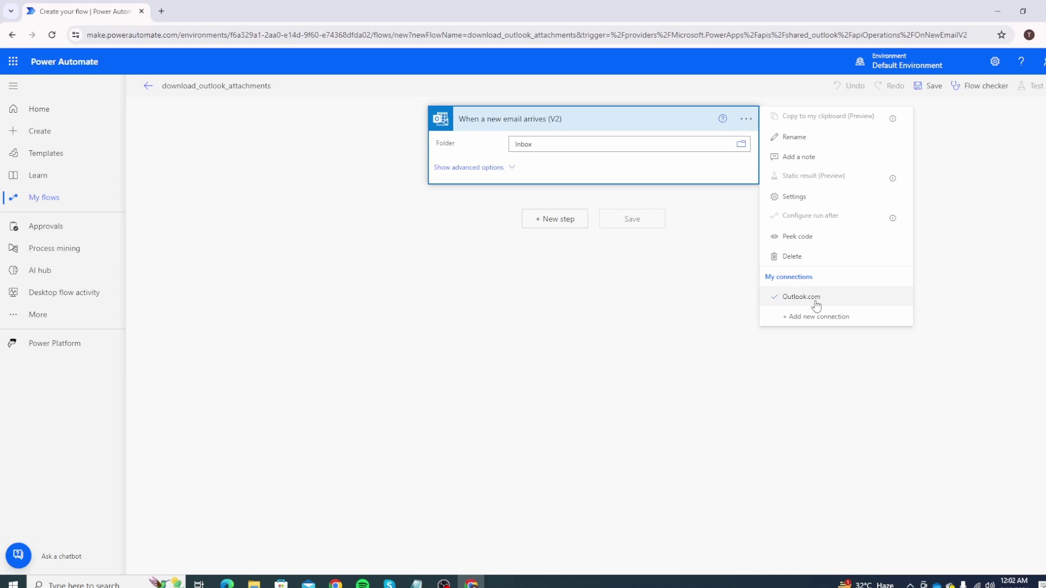
click(741, 149)
click(741, 149)
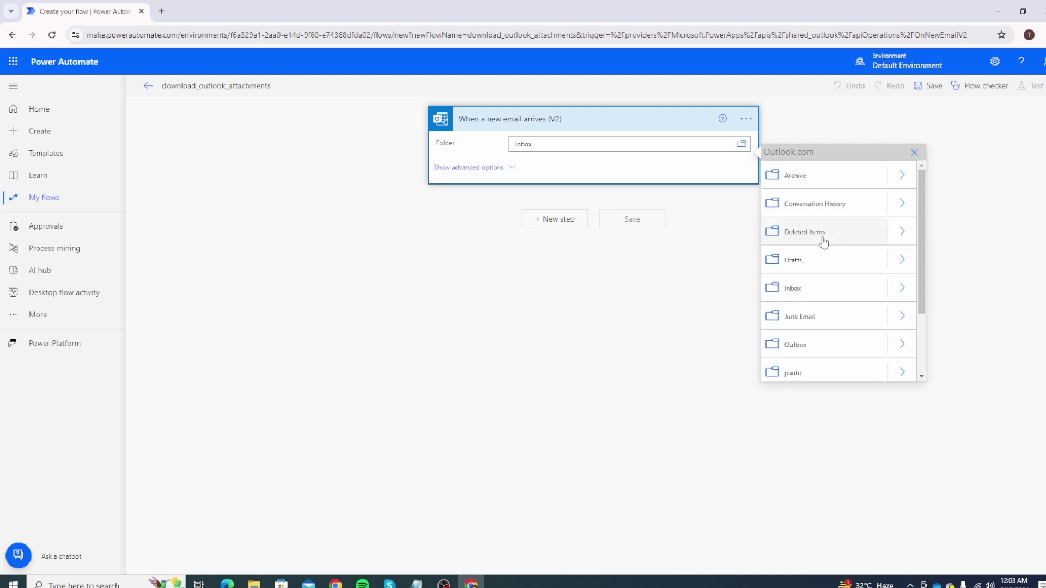
scroll(813, 234, down, 2)
scroll(815, 280, up, 2)
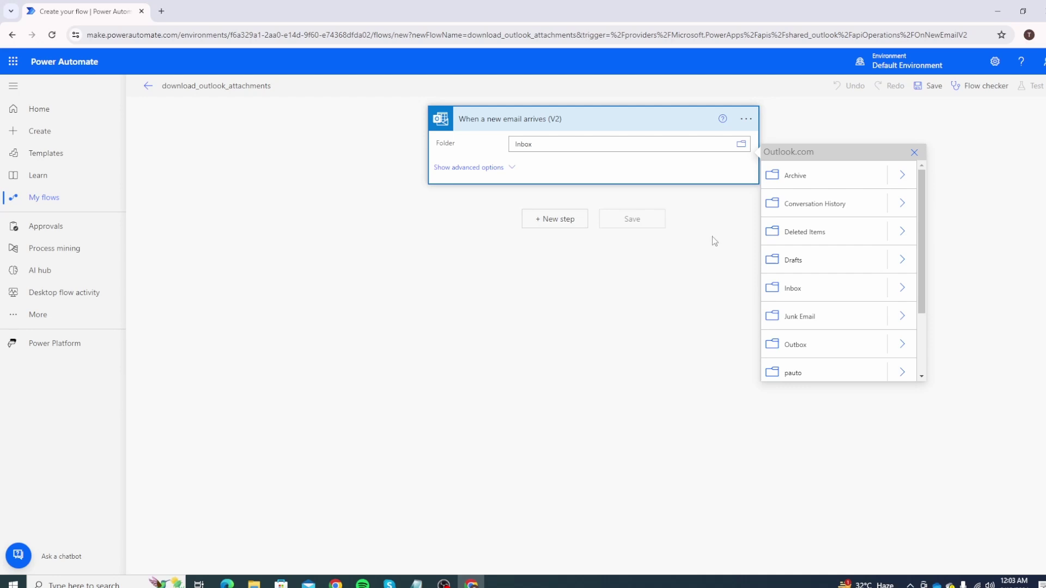
scroll(816, 297, down, 2)
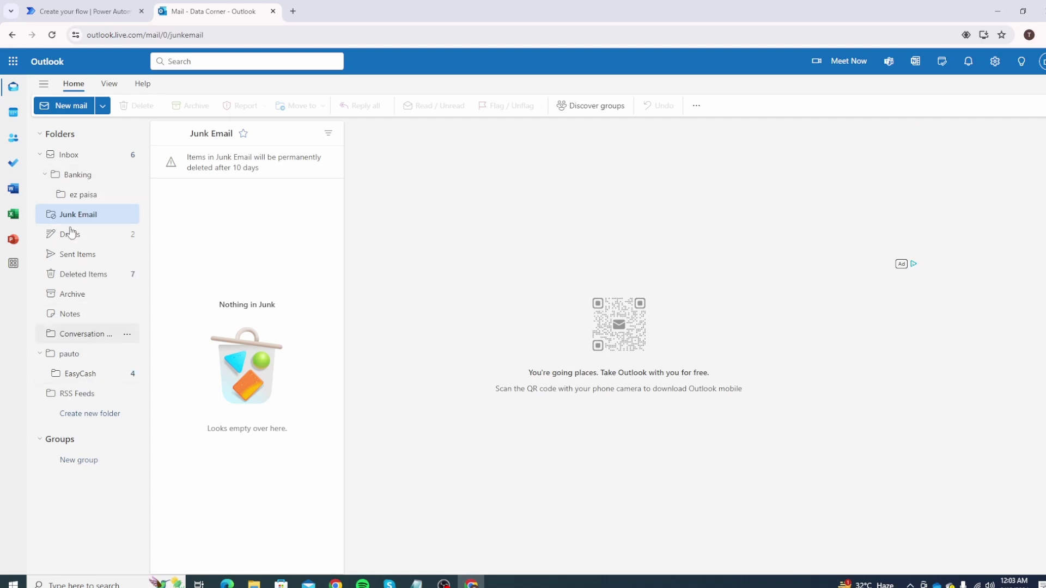
click(81, 11)
scroll(833, 267, up, 1)
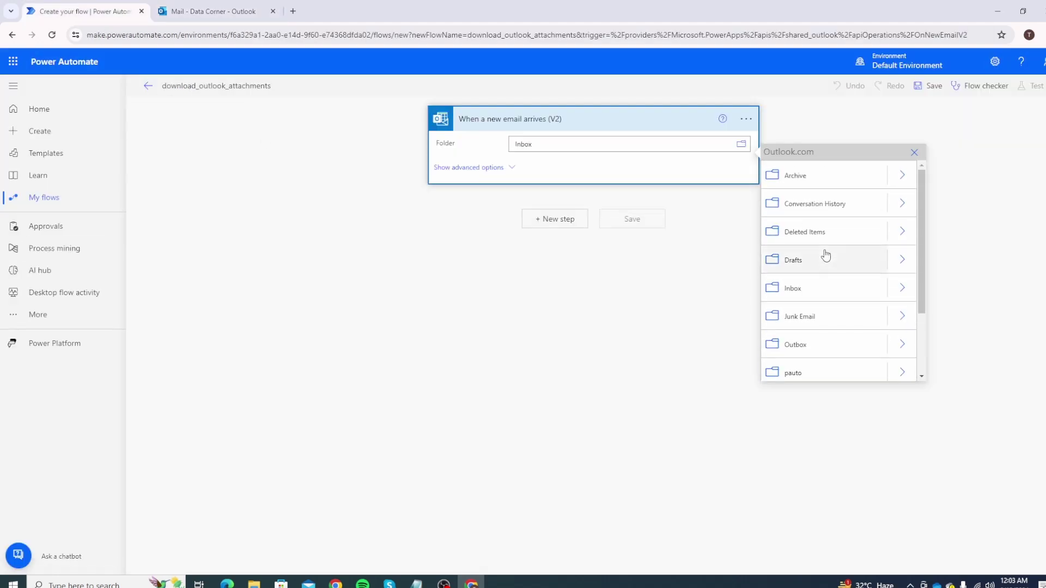
click(902, 289)
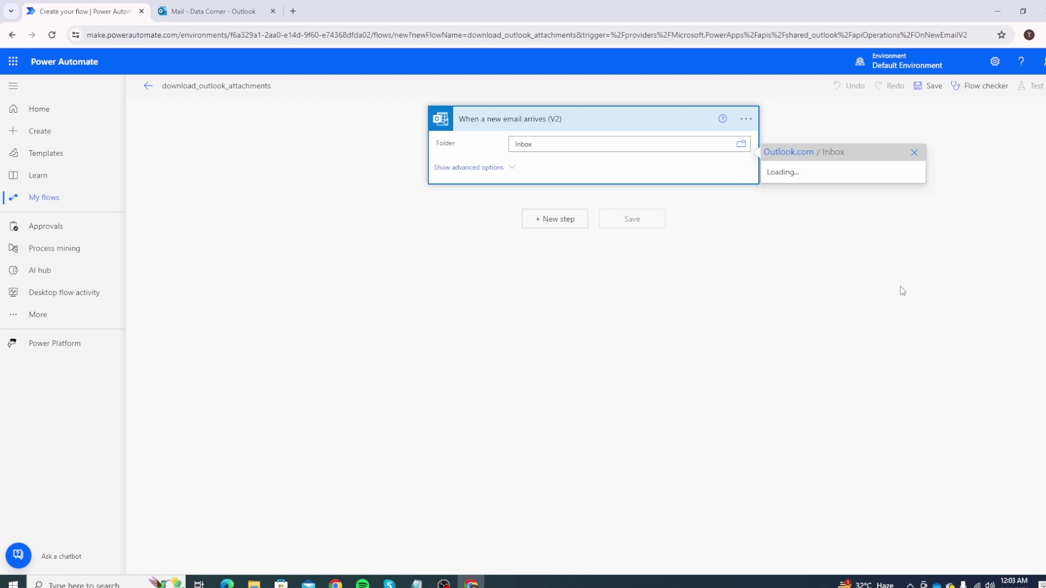
click(799, 164)
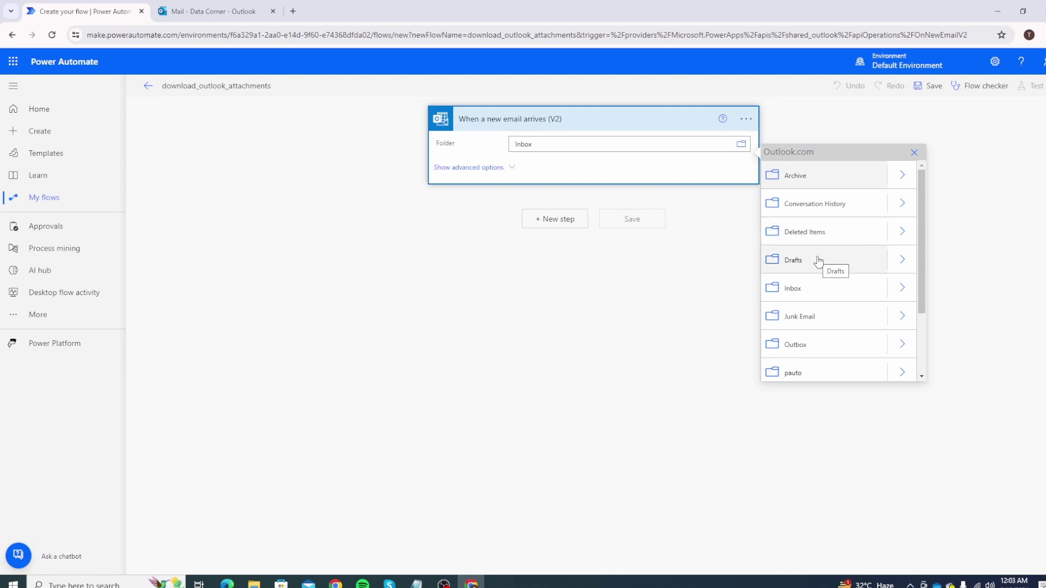
click(799, 287)
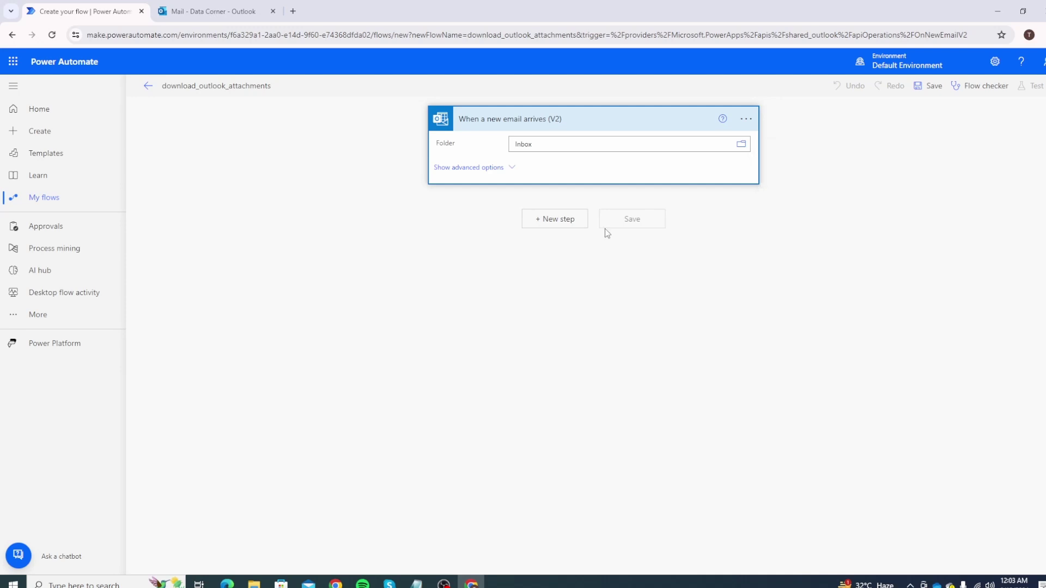
Set the trigger's Include Attachments and Only with Attachments options to Yes.
click(501, 169)
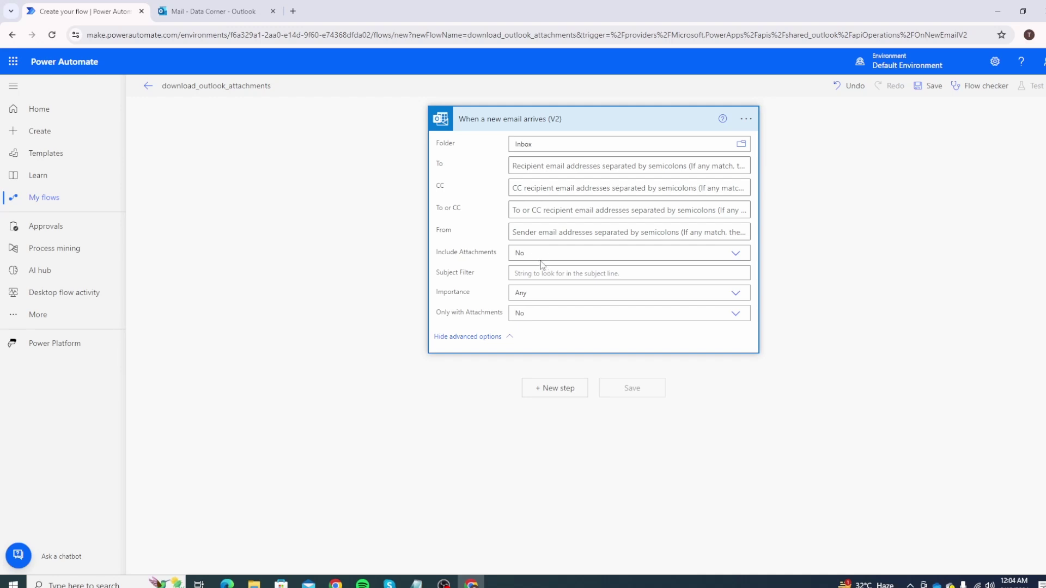
click(539, 255)
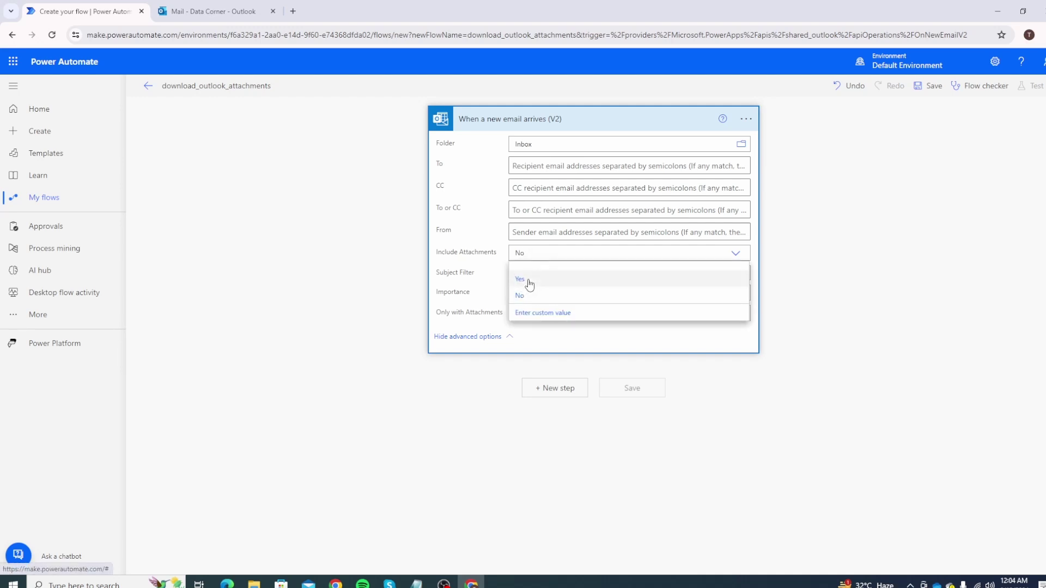
click(528, 284)
click(543, 314)
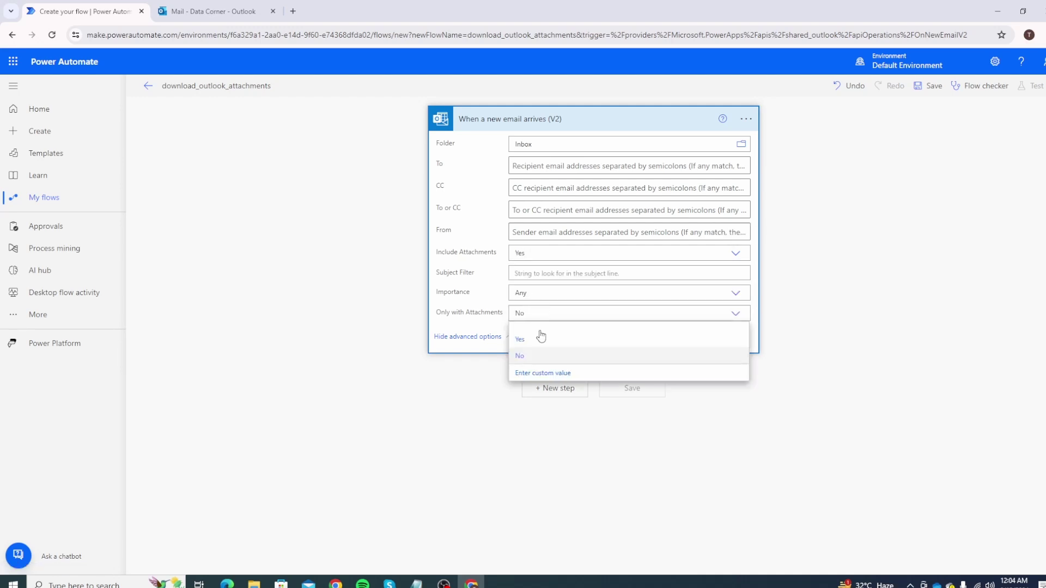
click(537, 340)
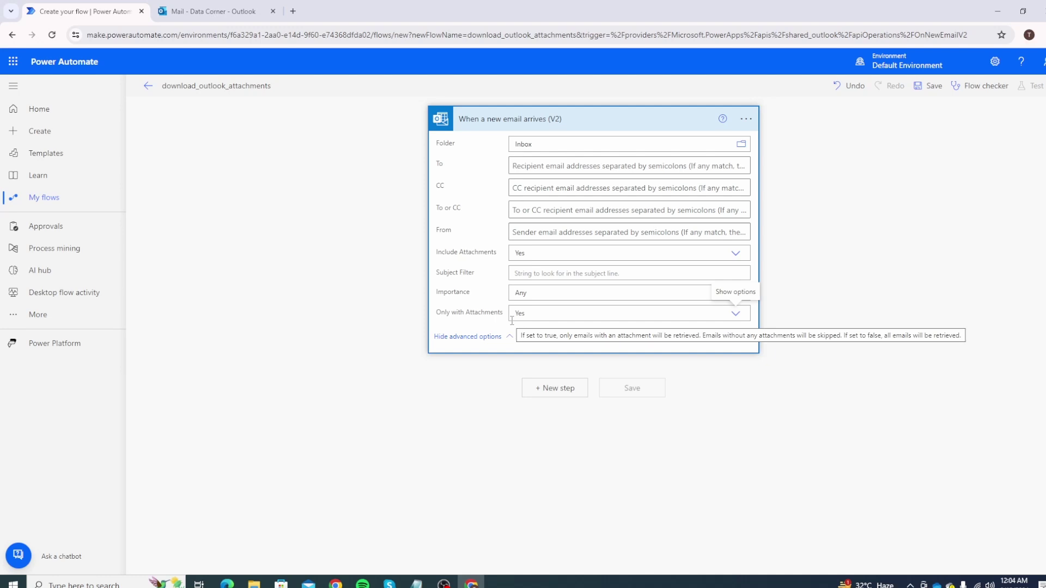
click(566, 389)
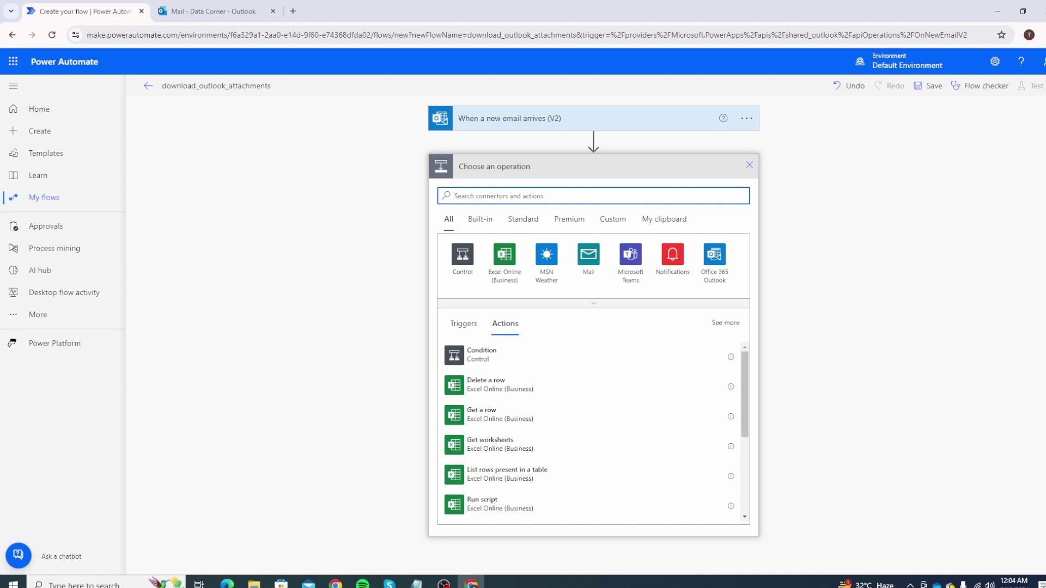
Search 'onedrive' and add the OneDrive Create file action below the email trigger.
text(onedrive)
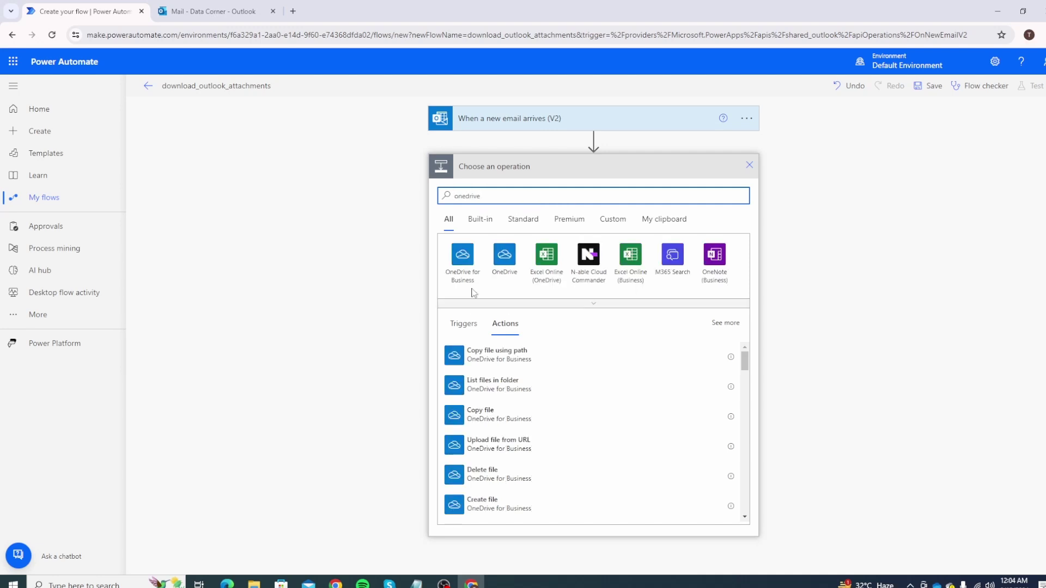
click(505, 259)
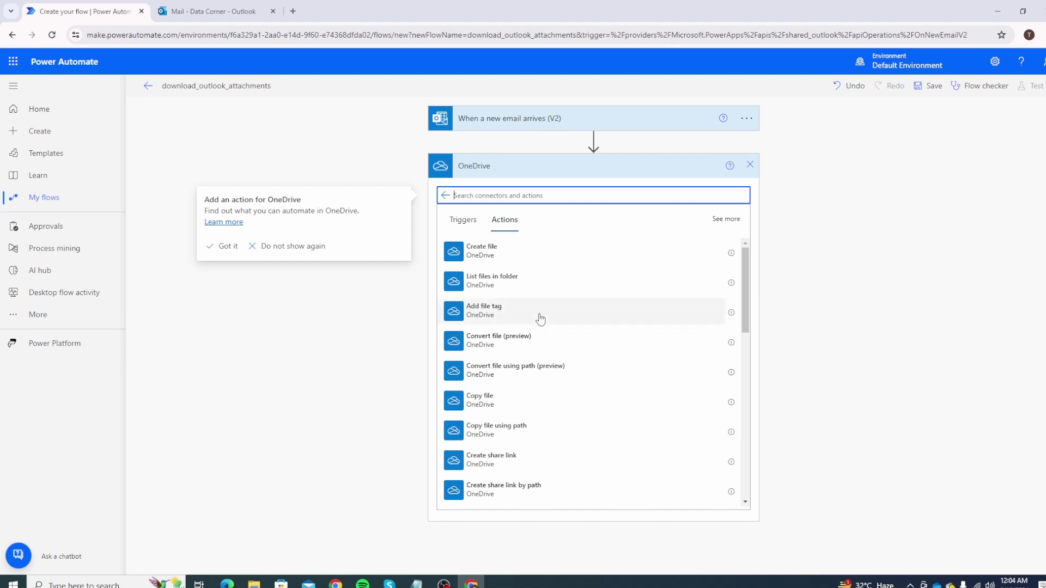
click(497, 259)
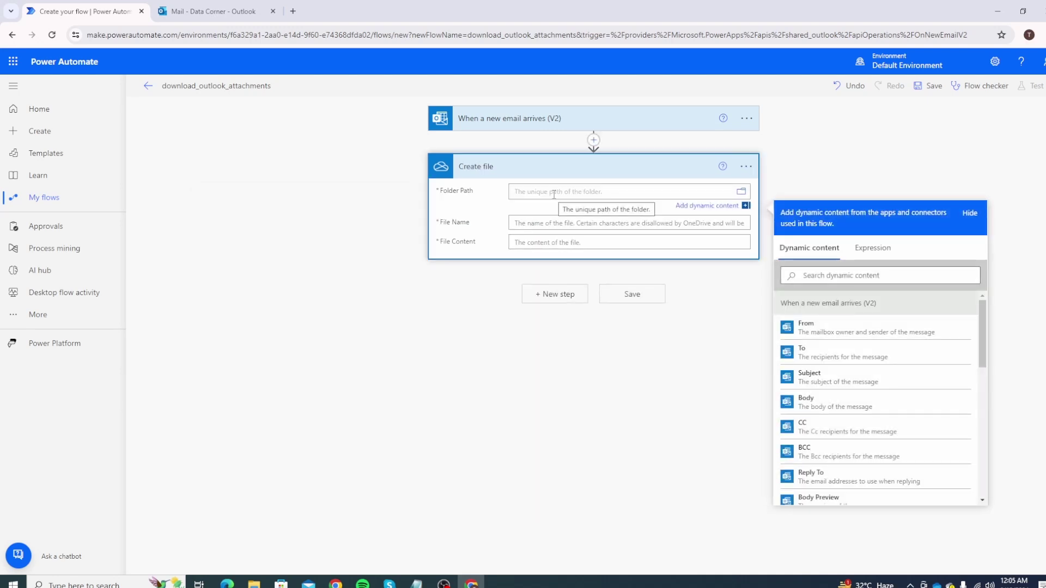
click(741, 191)
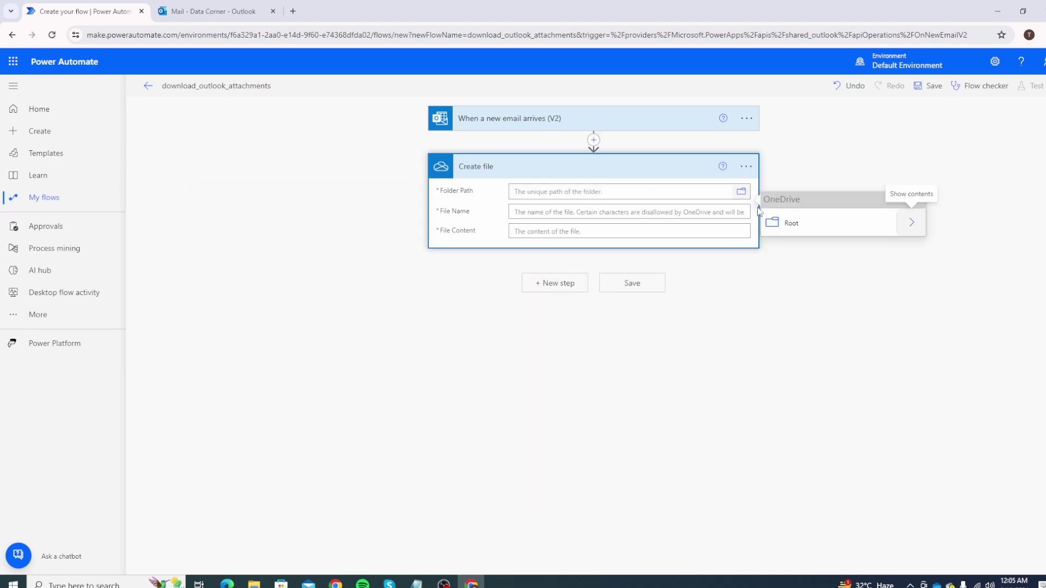
click(914, 226)
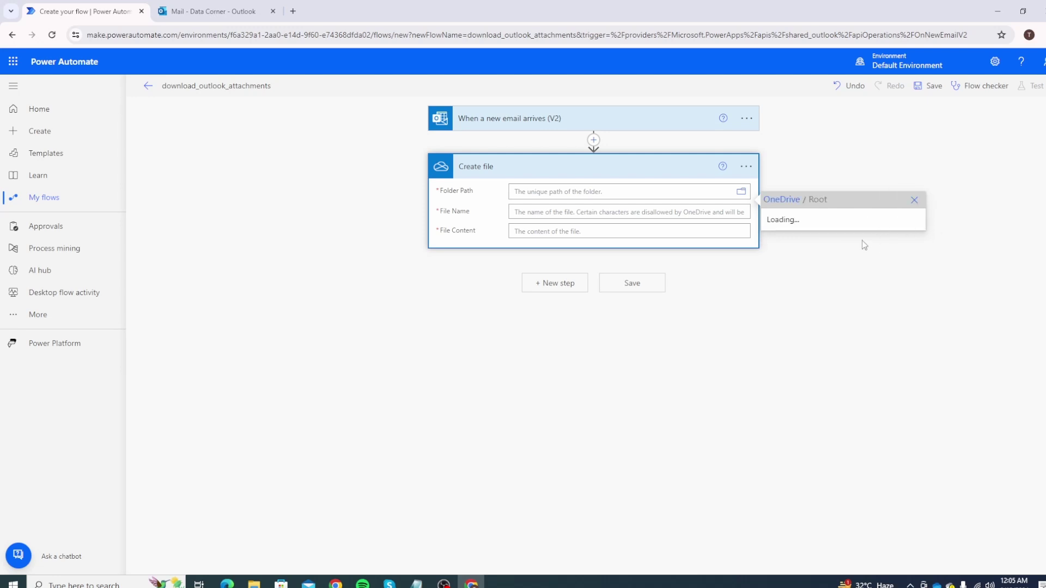
click(834, 236)
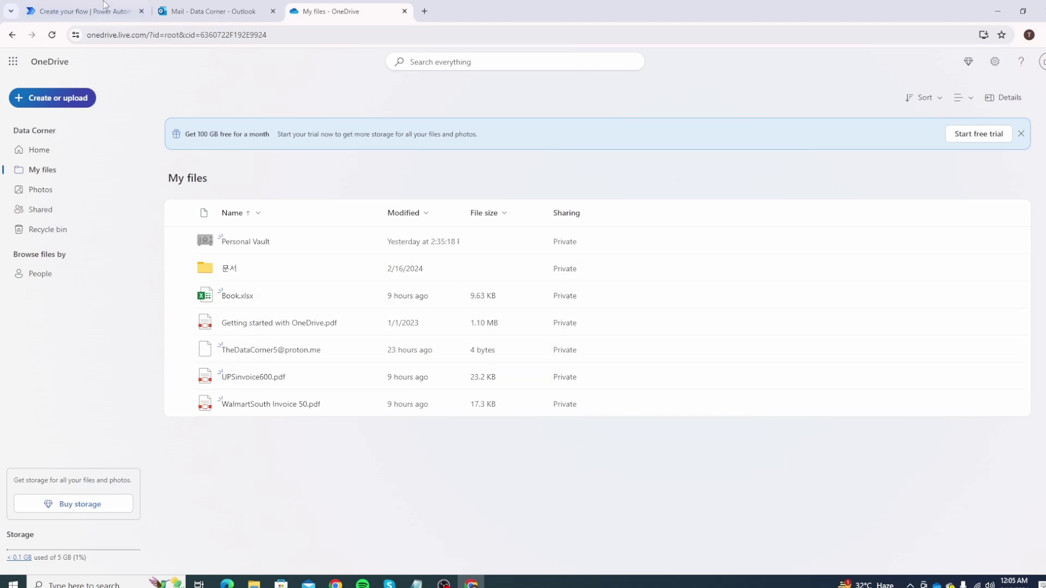
click(117, 12)
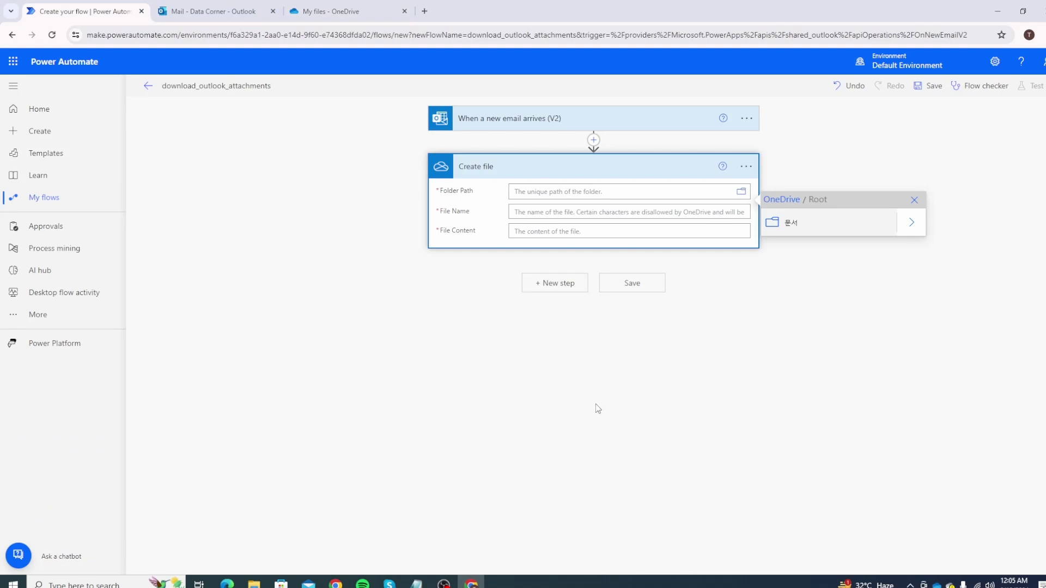
click(746, 166)
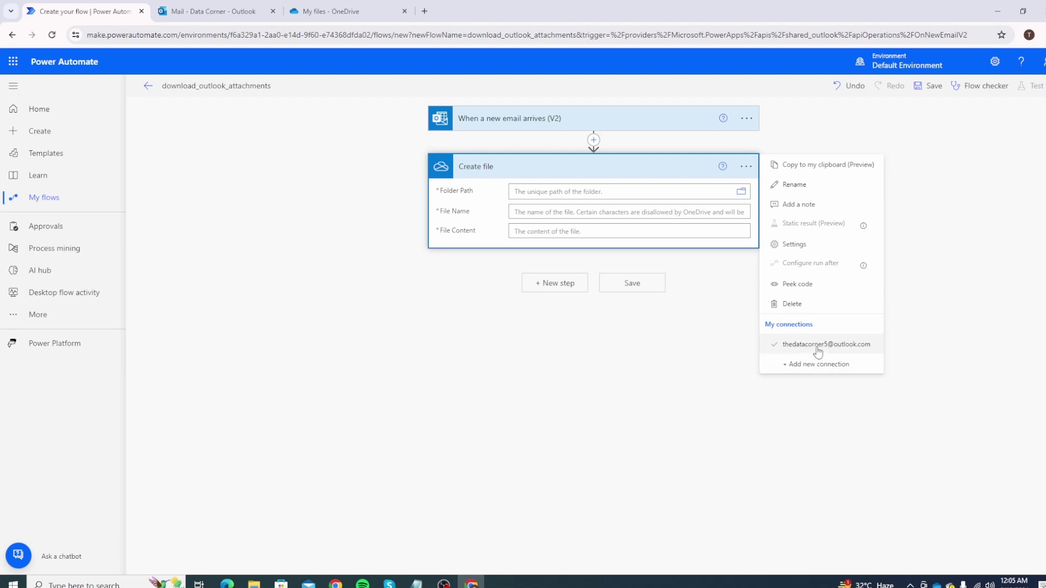
click(561, 192)
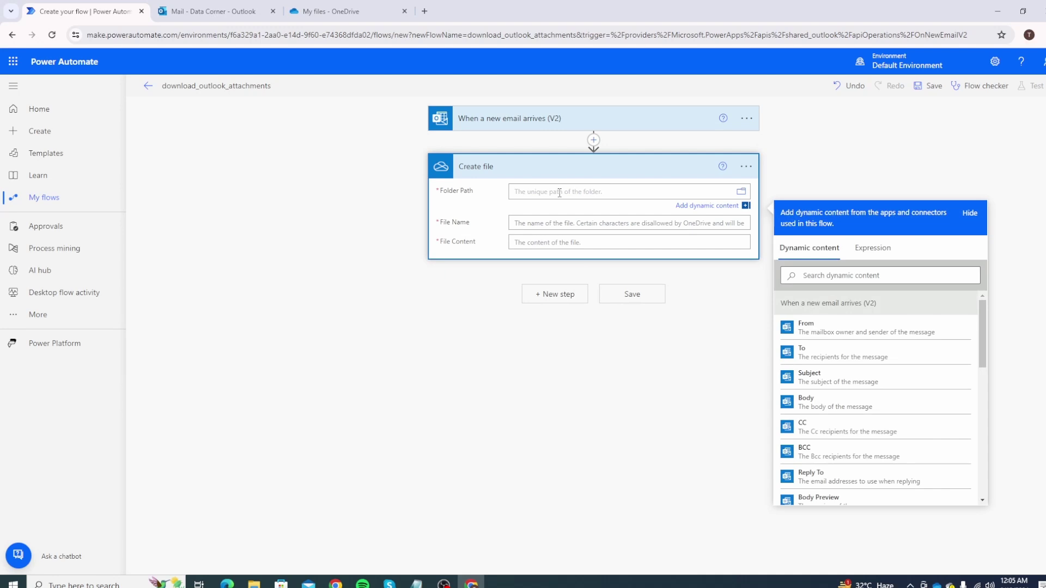
click(742, 192)
click(778, 231)
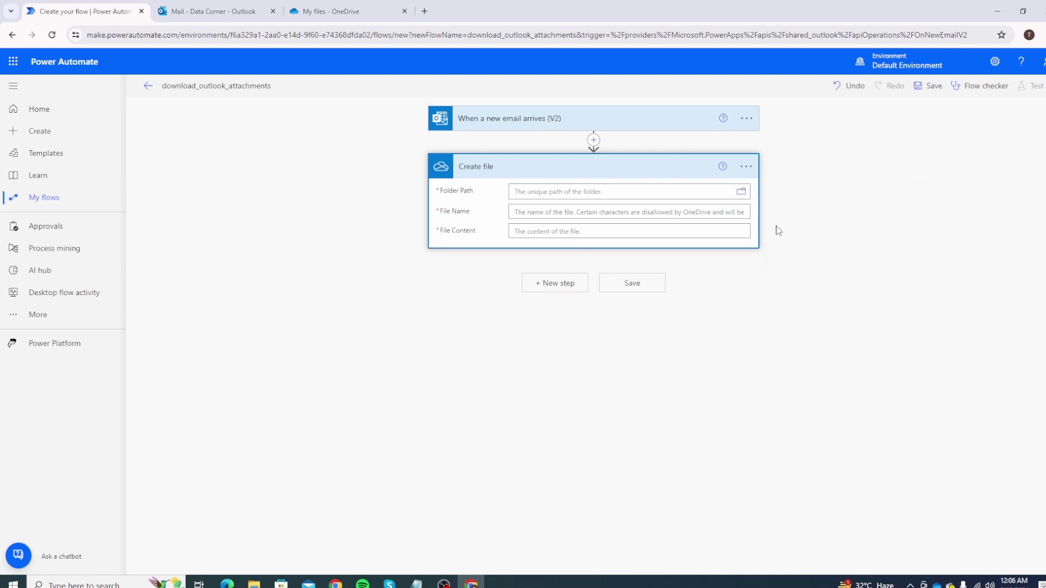
Fill File Name with Attachments Name and File Content with Attachments Content, then save the flow.
click(536, 223)
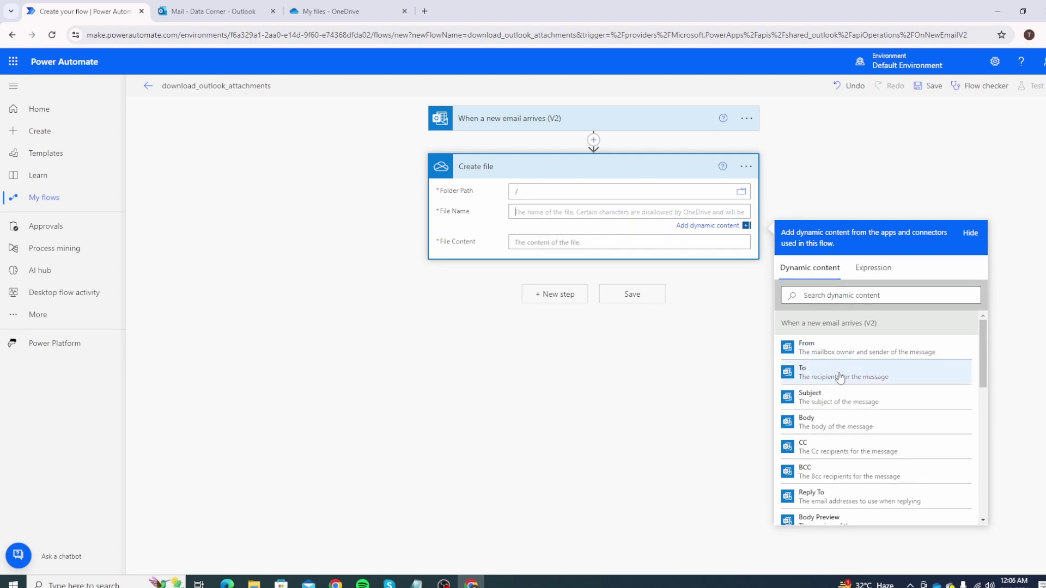
scroll(879, 413, down, 5)
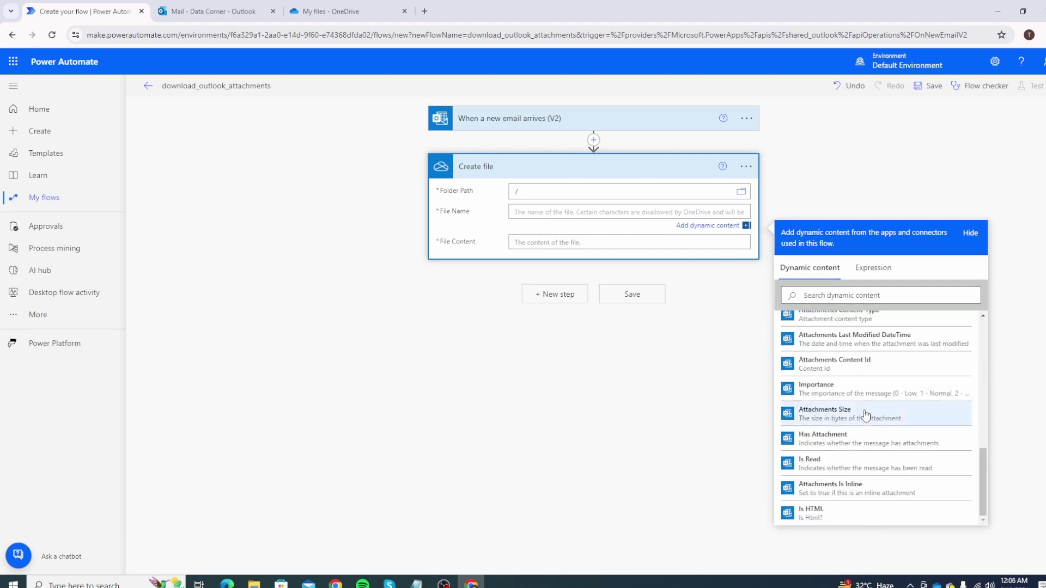
scroll(865, 409, up, 2)
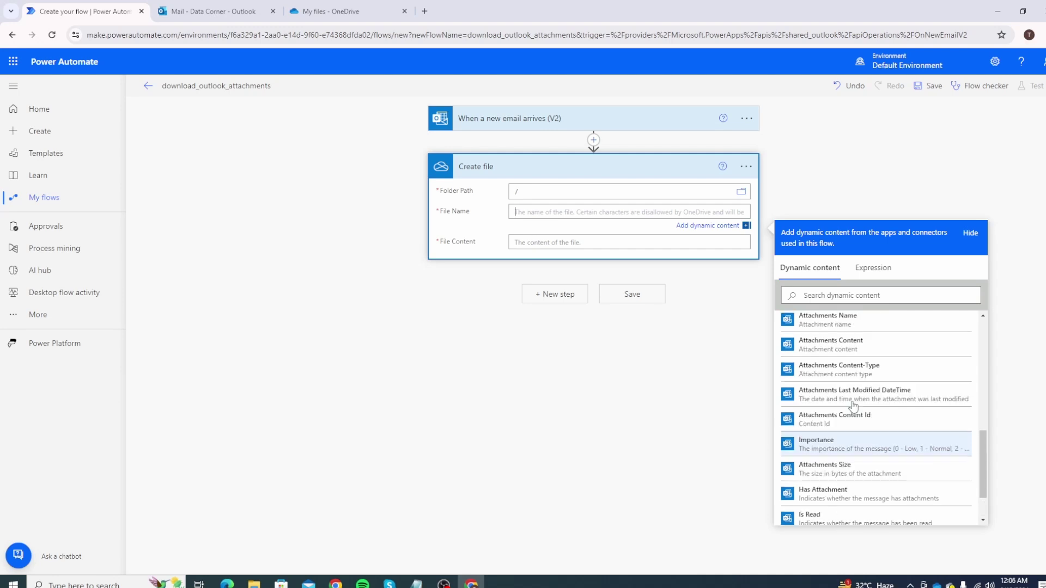
click(841, 376)
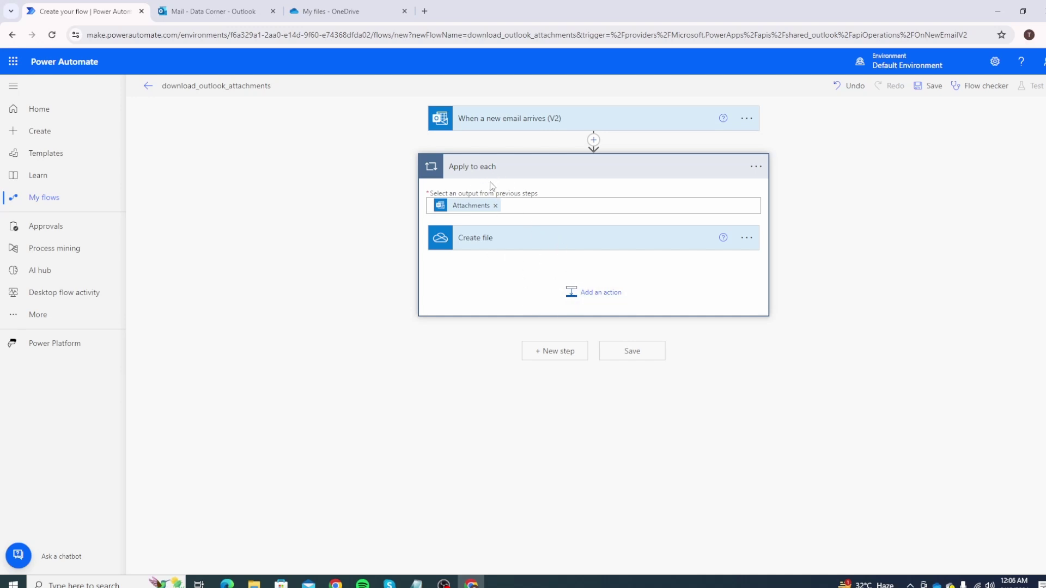
click(499, 247)
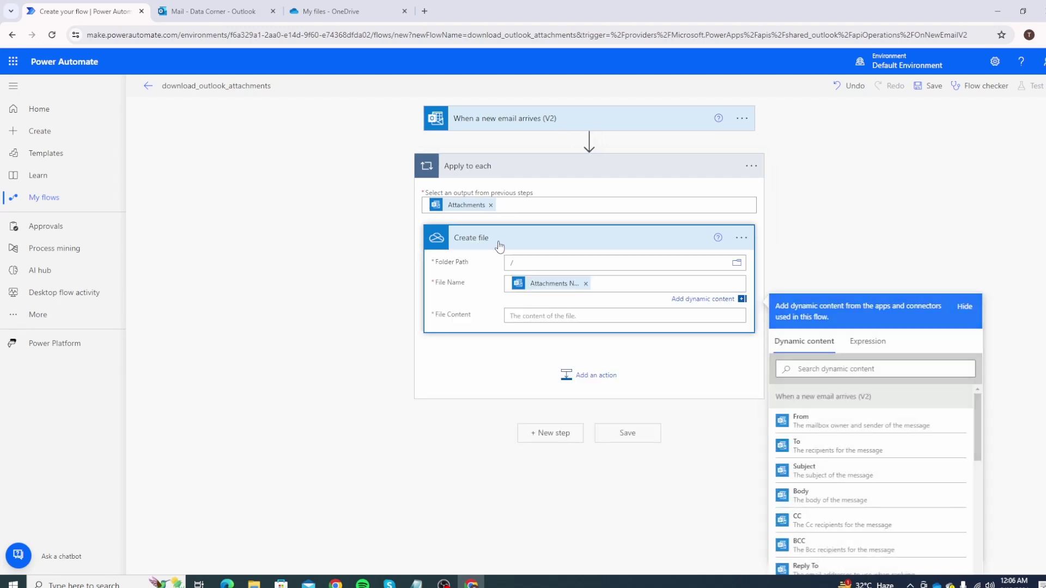
click(557, 316)
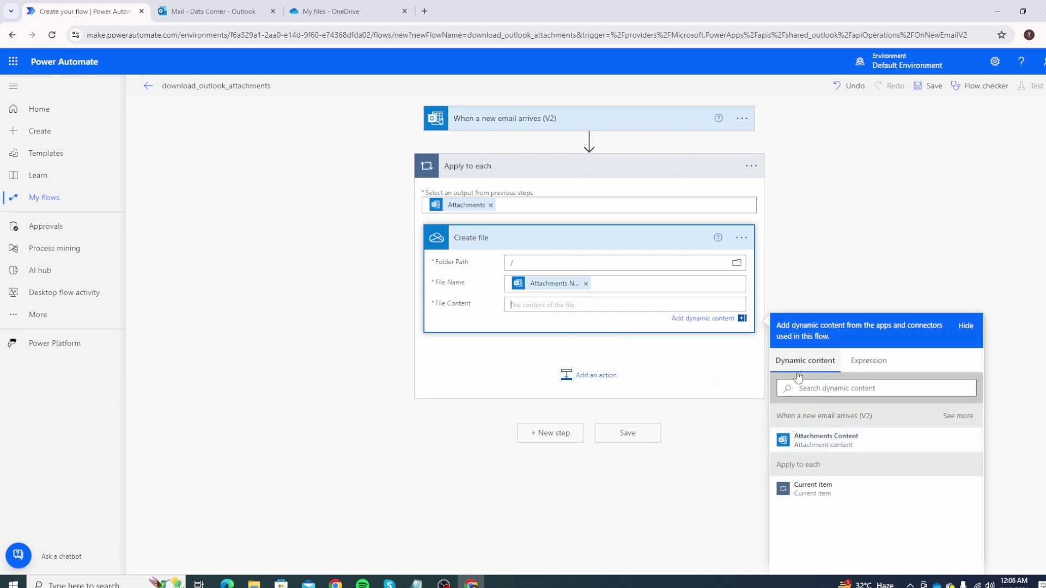
click(826, 446)
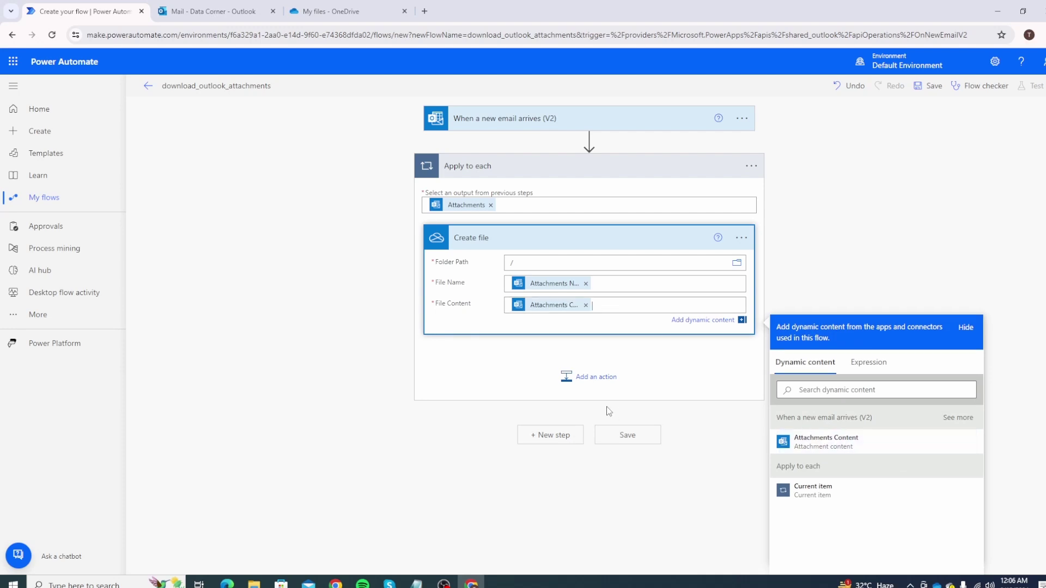
click(629, 435)
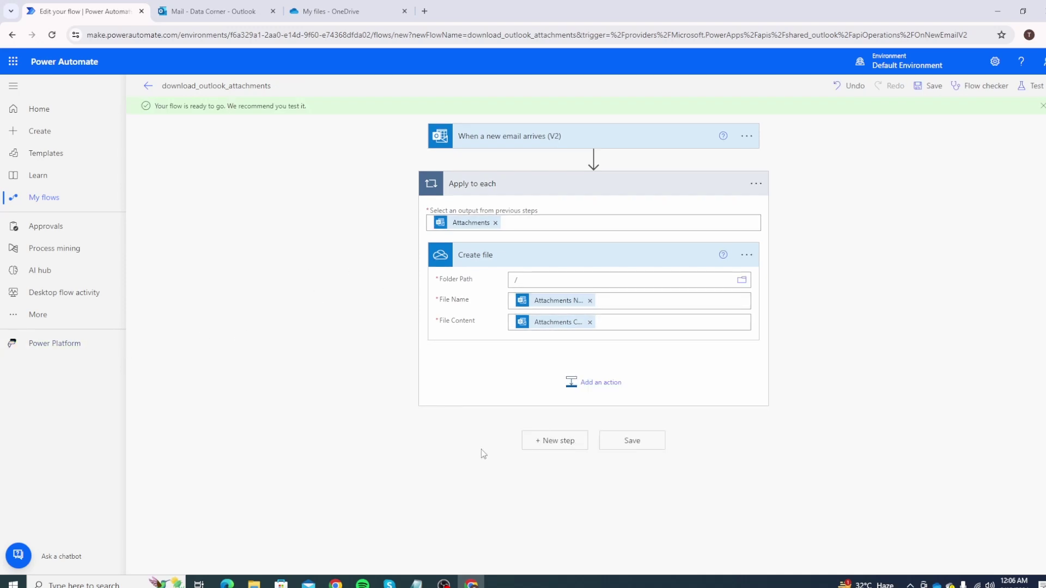
Open the Proton Mail inbox in a new tab by typing 'prot'.
key(ctrl+t)
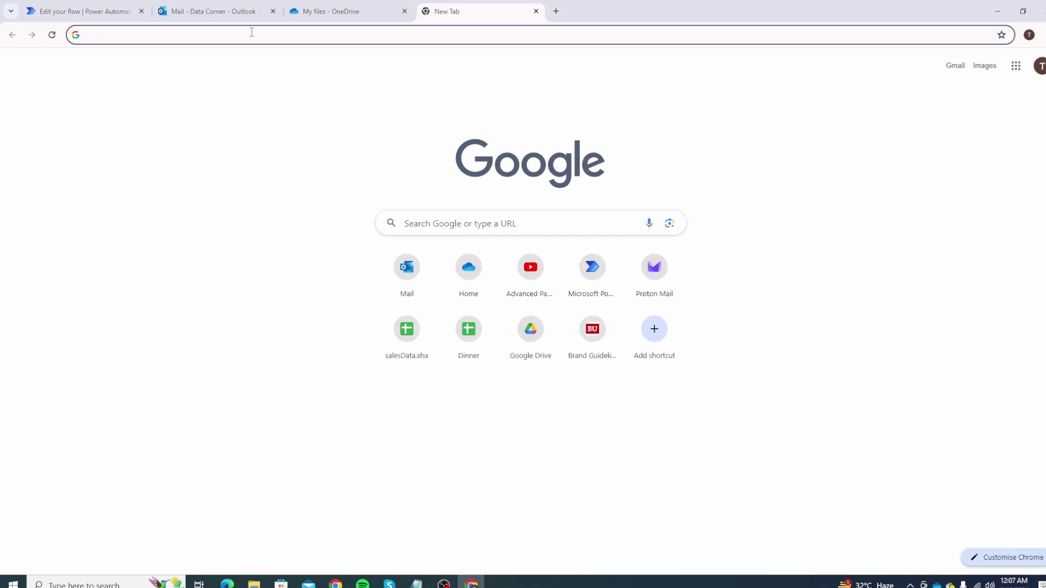
text(proton)
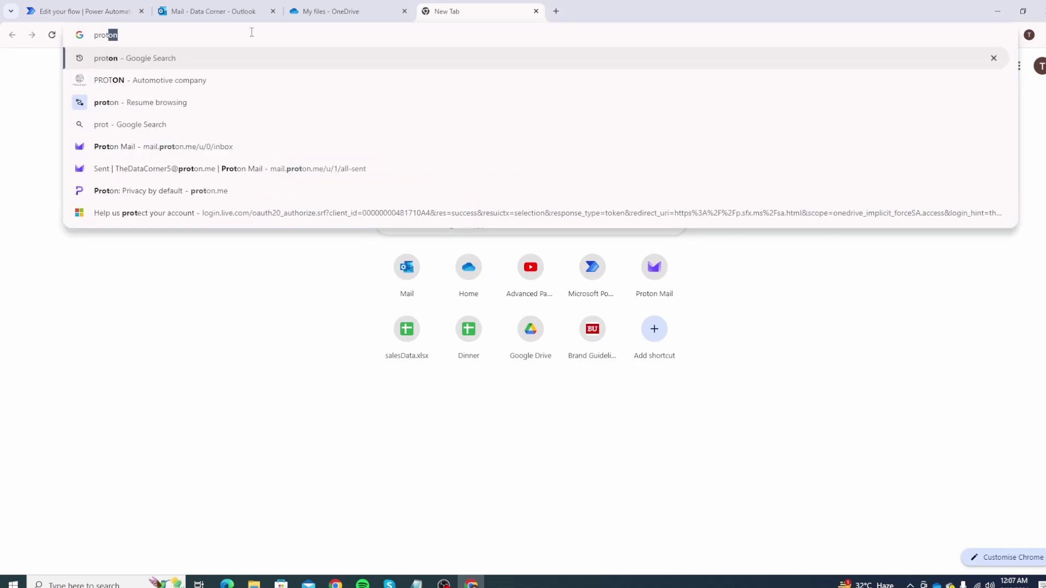
click(188, 147)
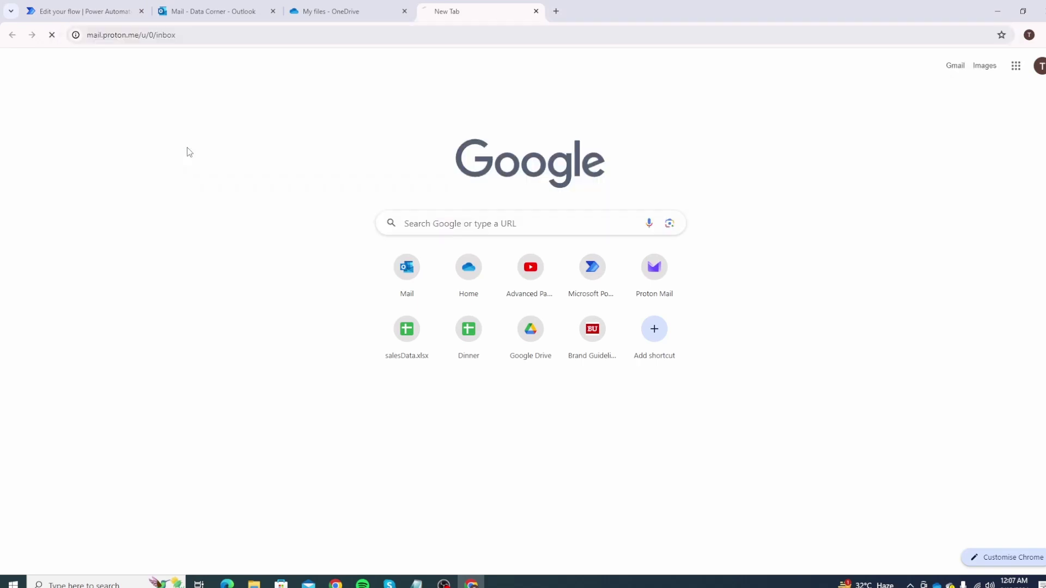
Go to the download_outlook_attachments details page, then return to the Proton Mail sign-in tab.
key(ctrl+1)
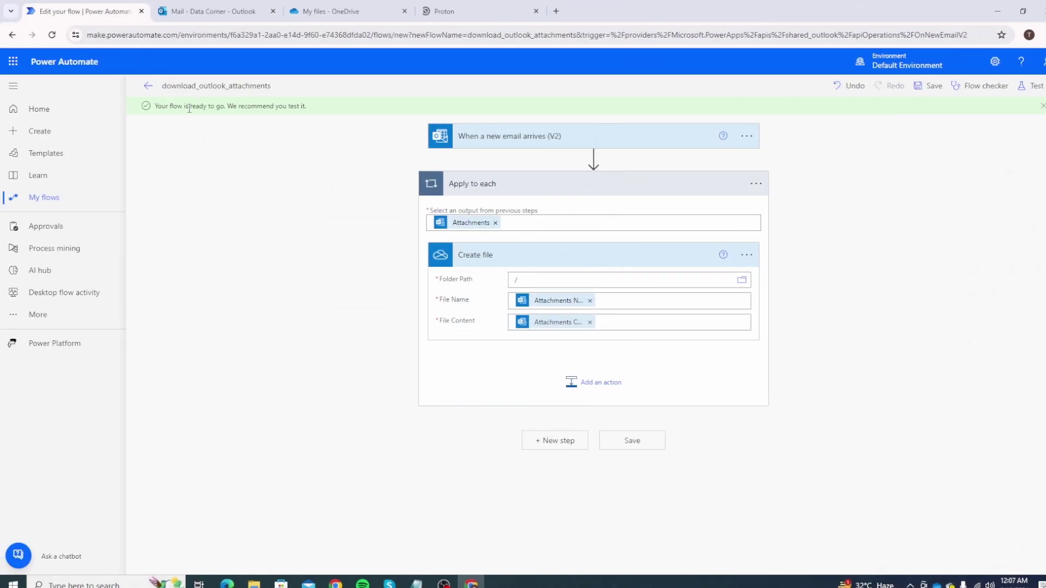
click(148, 86)
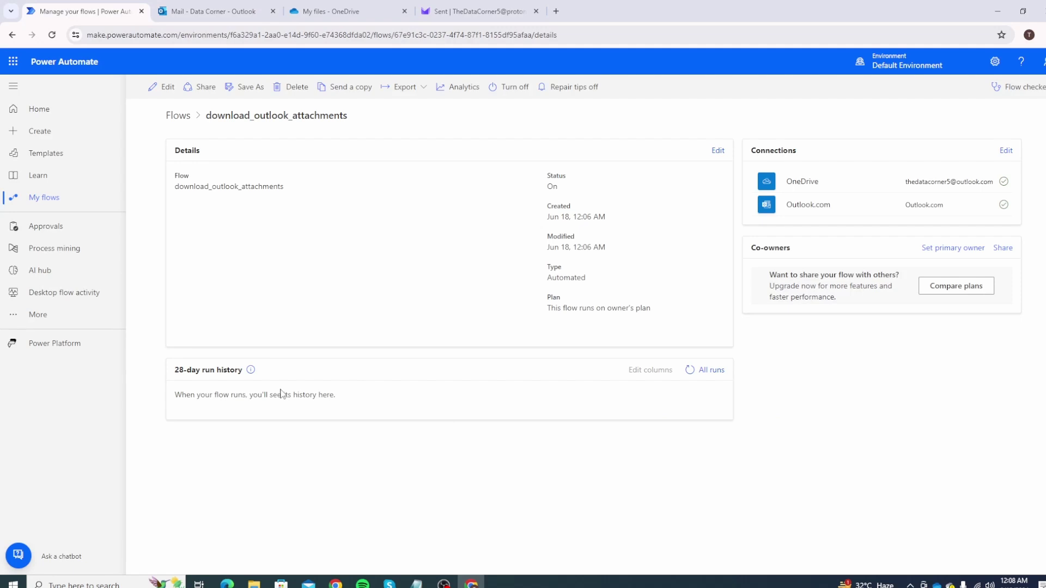
key(ctrl+4)
Sign in to Proton Mail and open the sent UPS INVOICE email to preview UPSinvoice600.pdf.
click(528, 336)
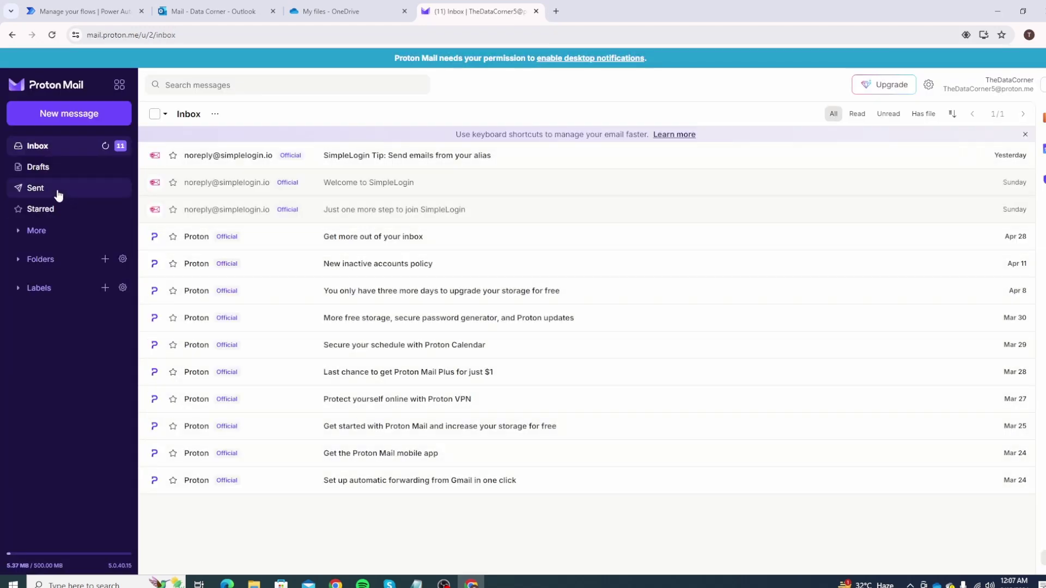
click(54, 191)
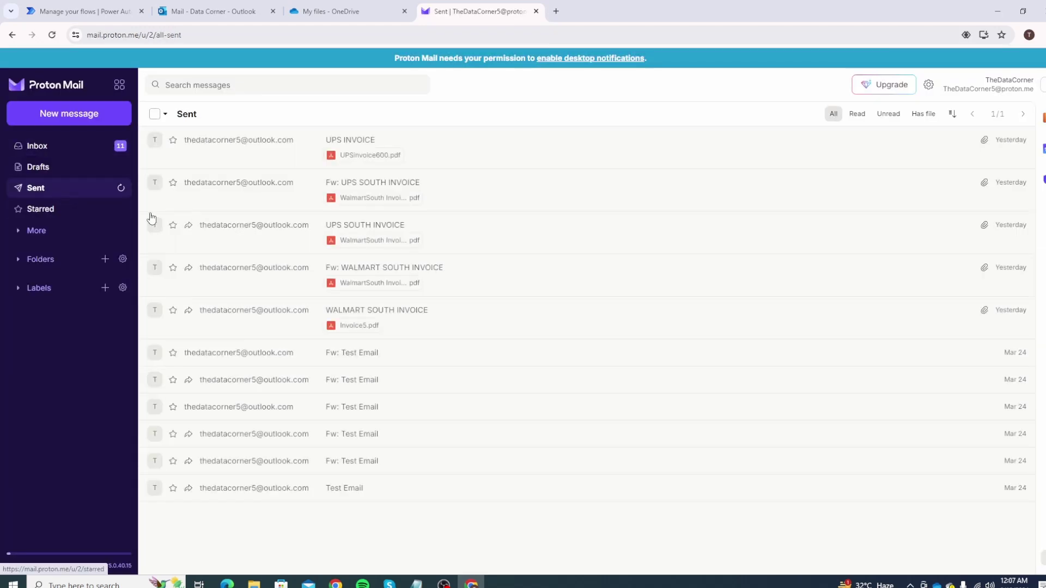
click(272, 153)
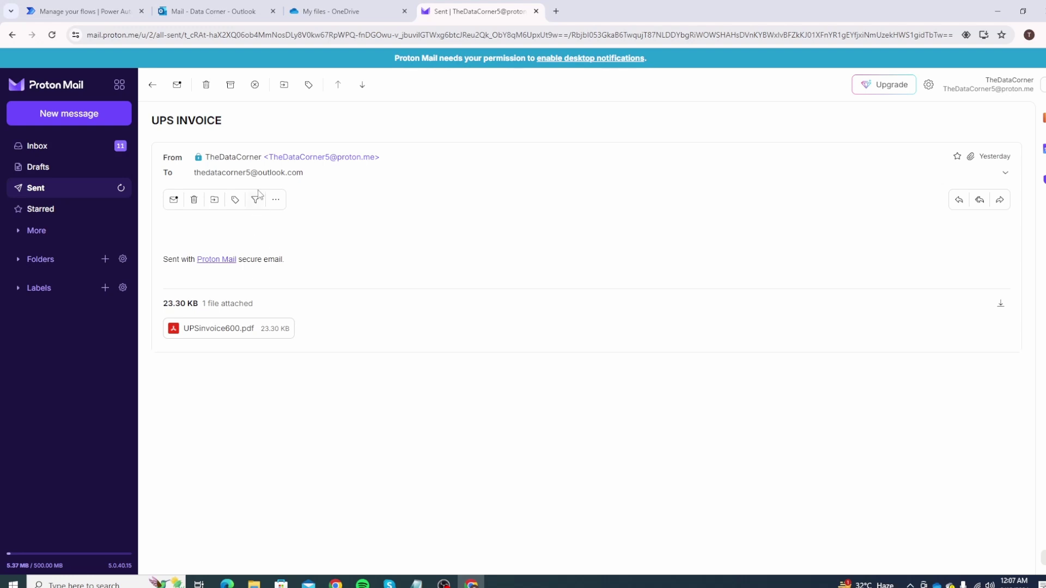
click(237, 332)
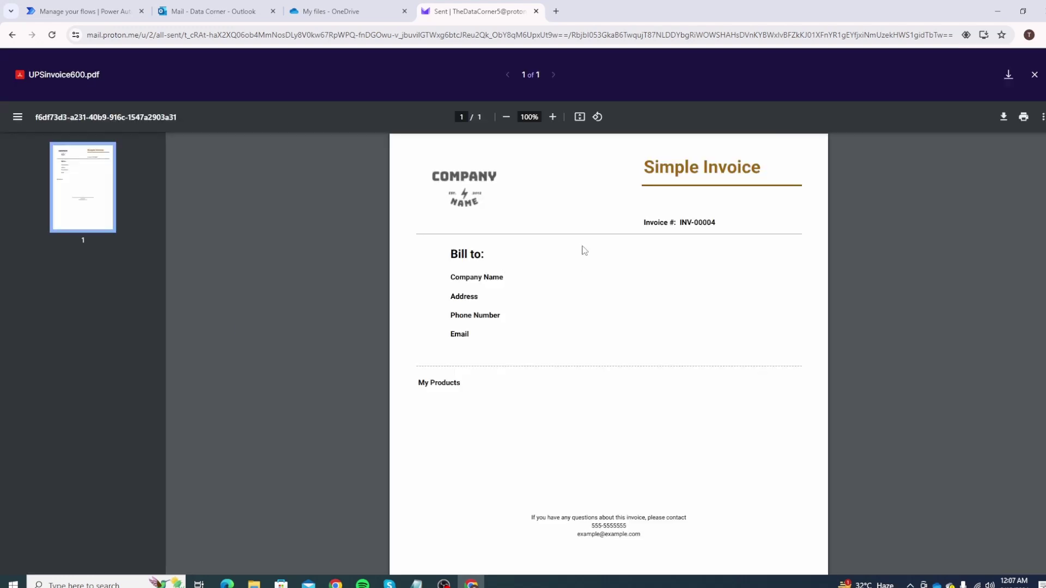
click(12, 35)
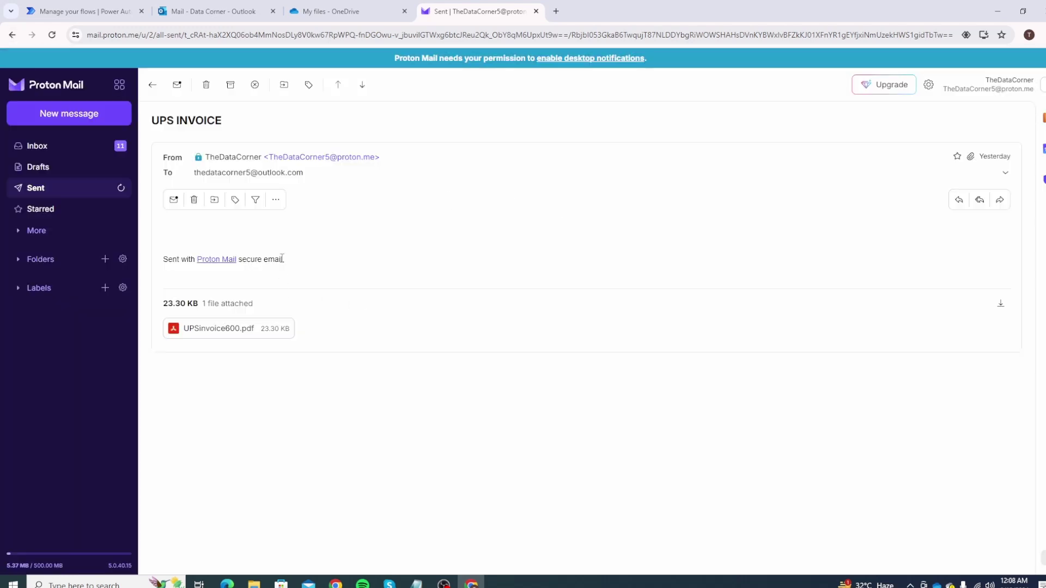
Forward the UPS INVOICE email to the watched Outlook address copied from the quoted header.
click(1000, 200)
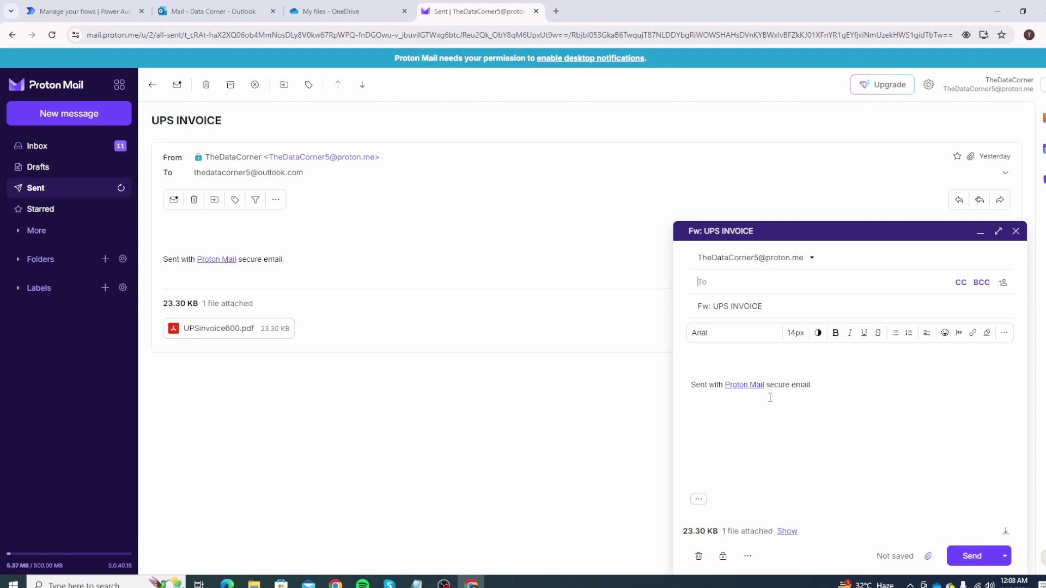
click(700, 501)
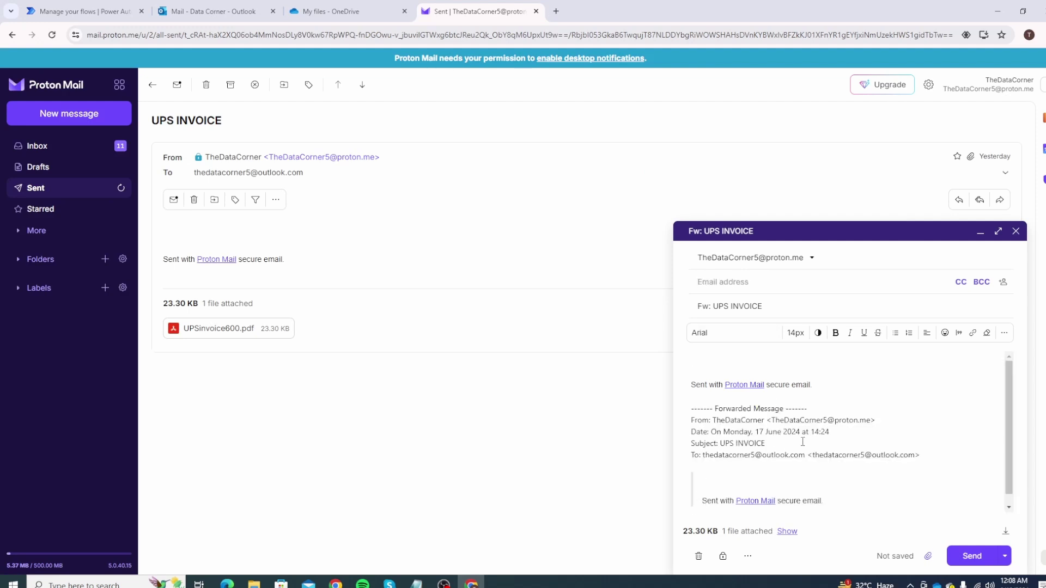
drag(813, 456, 915, 456)
key(ctrl+c)
click(724, 286)
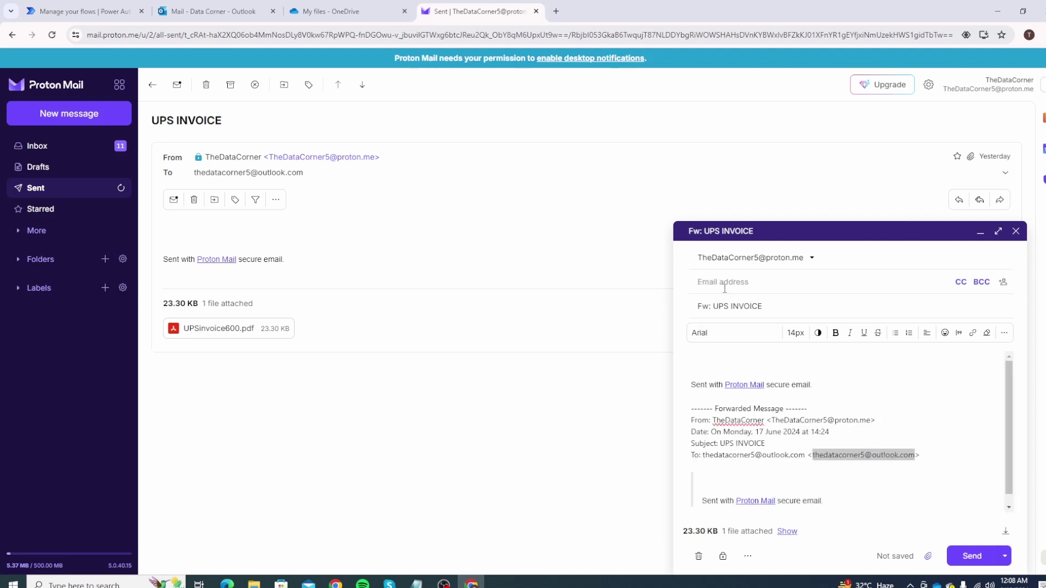
key(ctrl+v)
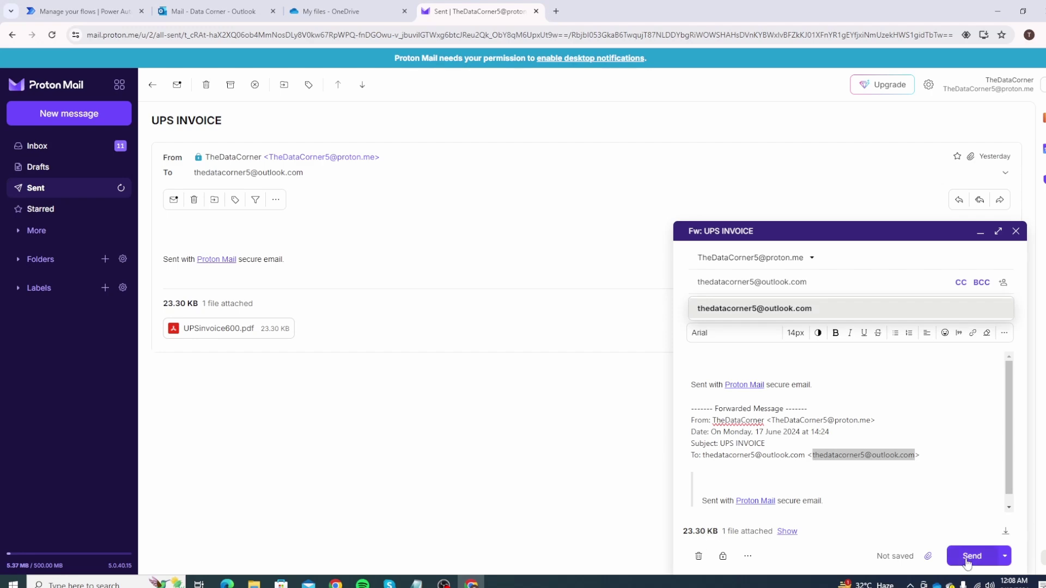
click(967, 556)
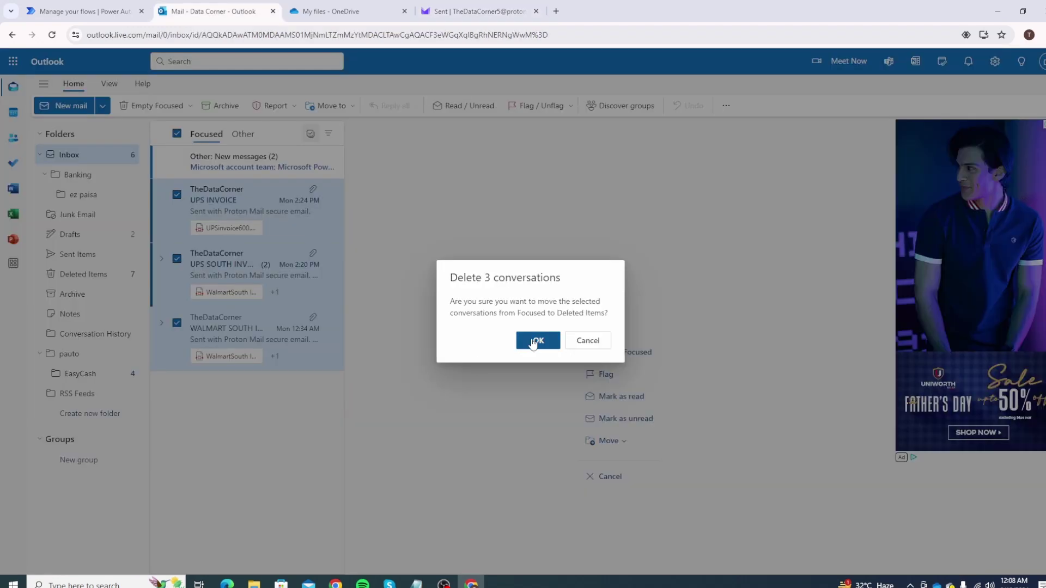
Delete the 3 old Outlook conversations, then refresh the flow's run history until a 956 ms Succeeded run appears.
click(534, 342)
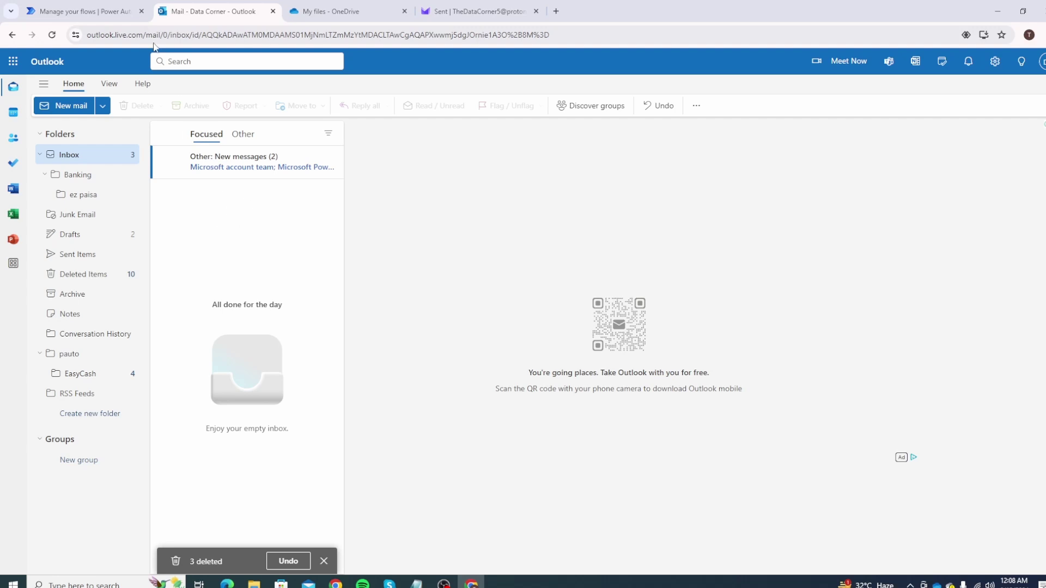
click(87, 11)
click(589, 413)
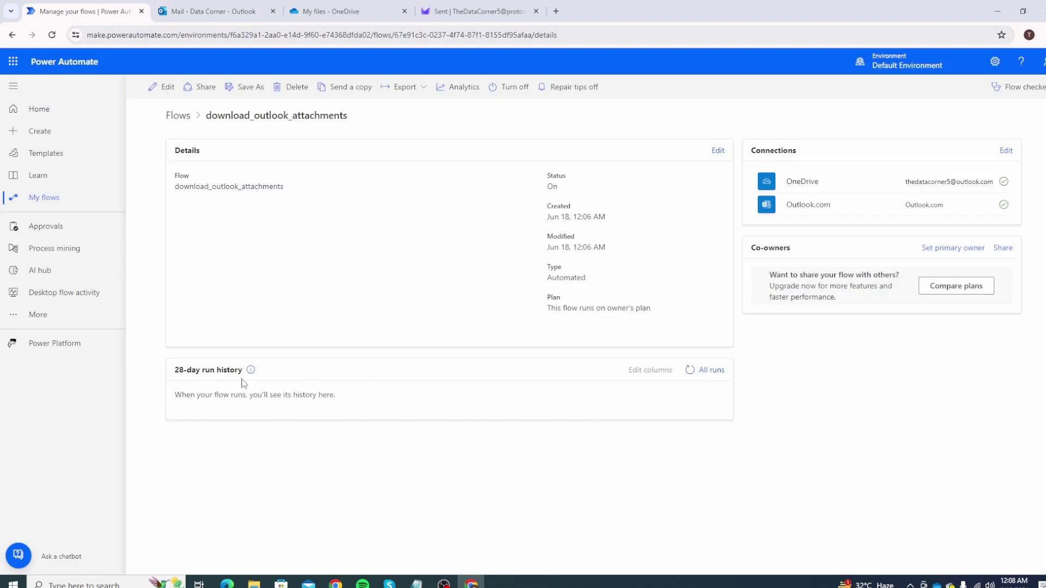
click(245, 9)
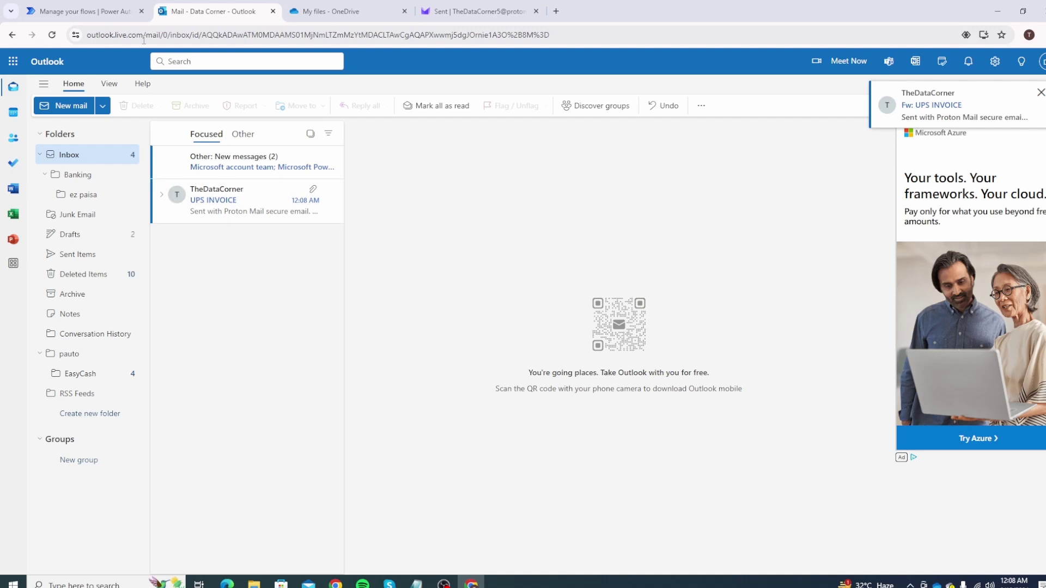
key(ctrl+shift+Tab)
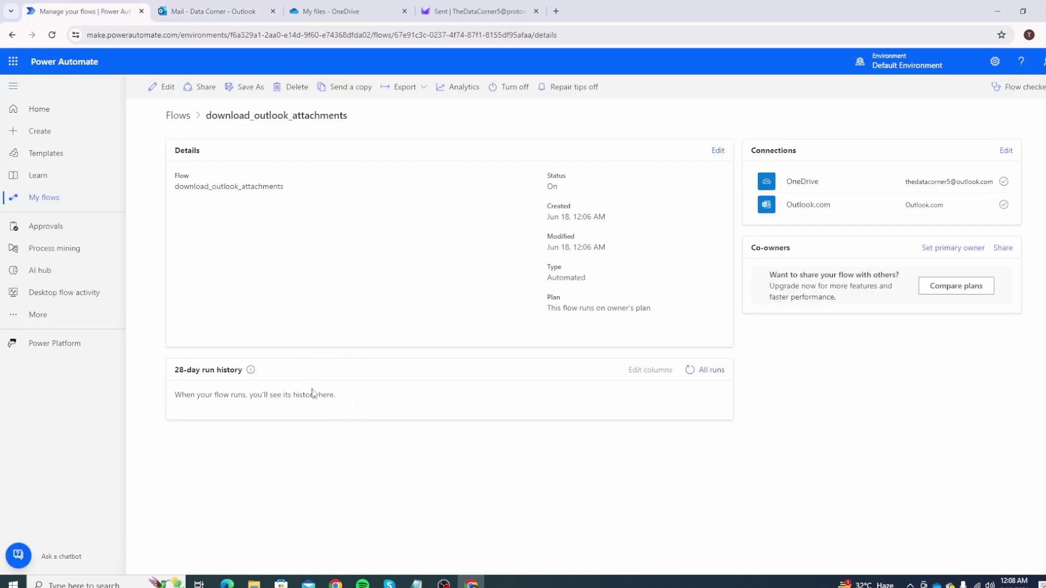
click(691, 370)
click(690, 370)
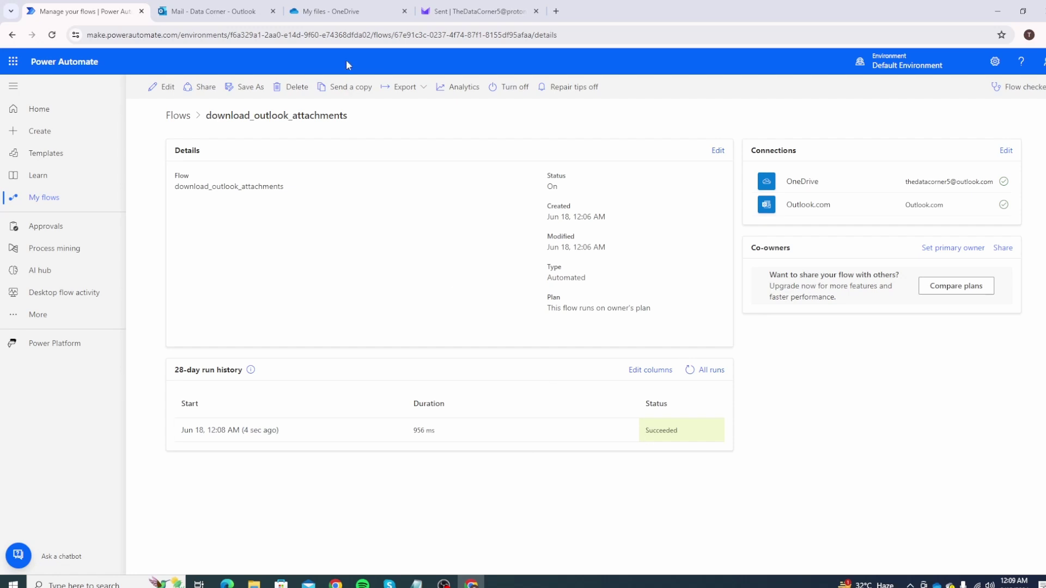
Reload OneDrive My files and compare UPSinvoice600.pdf (23.2 KB) with the new UPS INVOICE email's attachment.
click(343, 11)
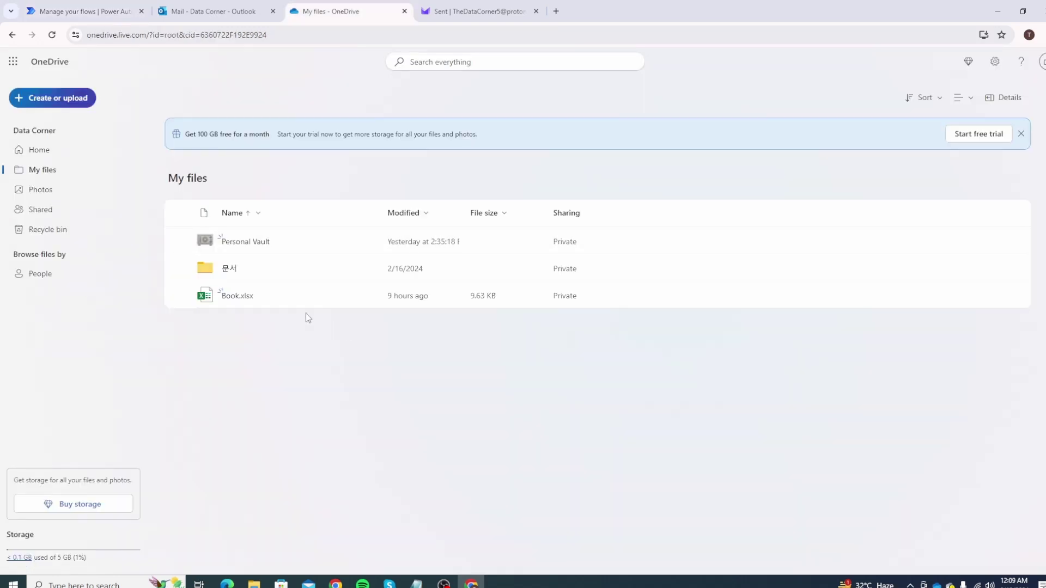
click(51, 35)
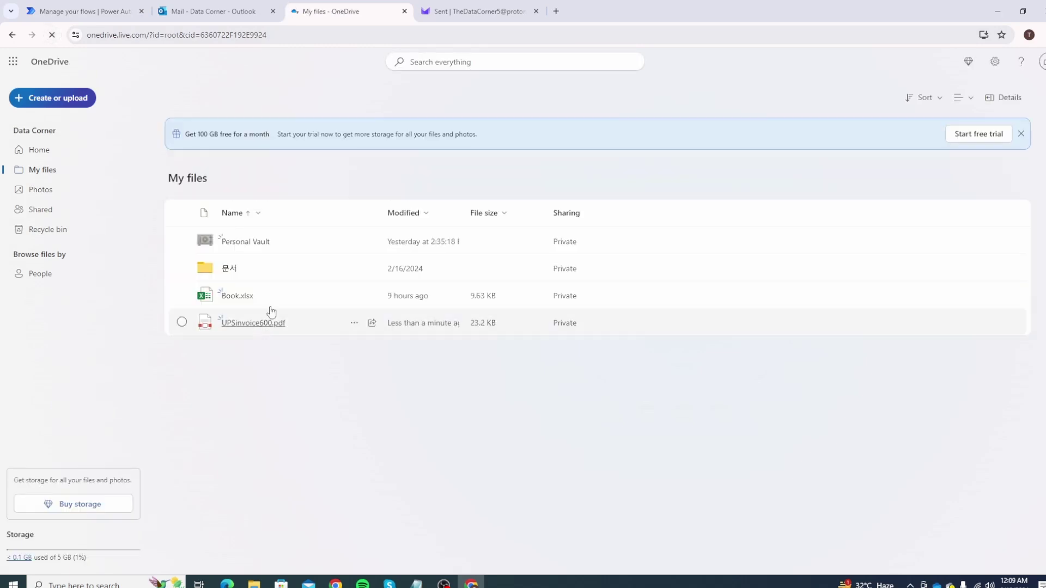
click(482, 7)
click(210, 10)
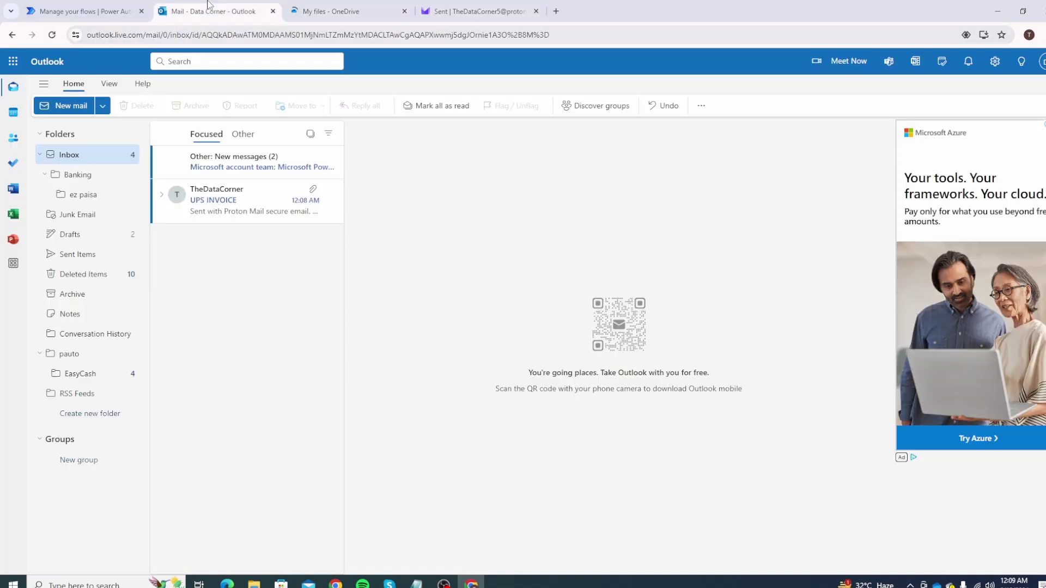
click(302, 187)
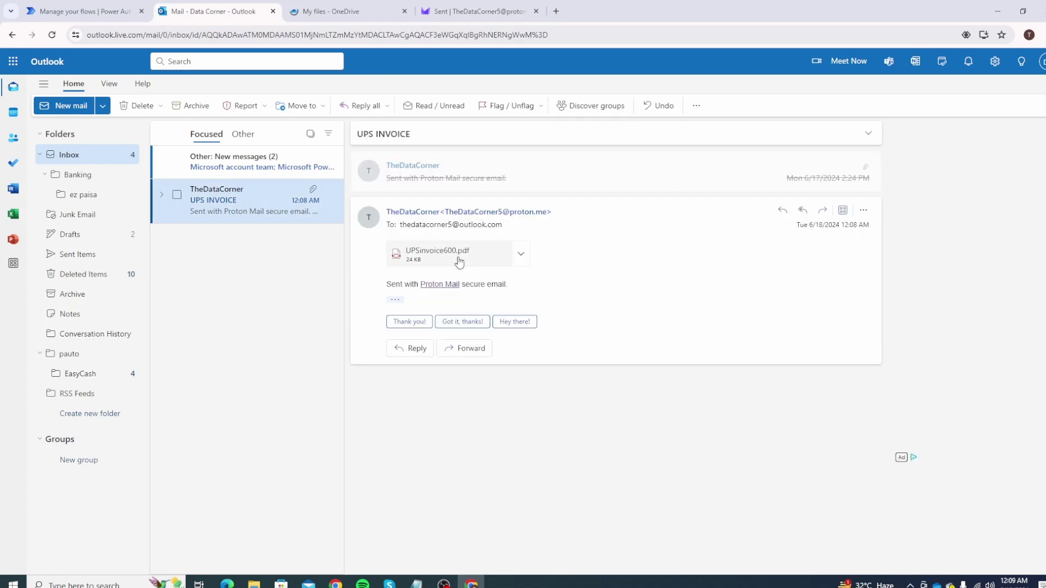
click(463, 260)
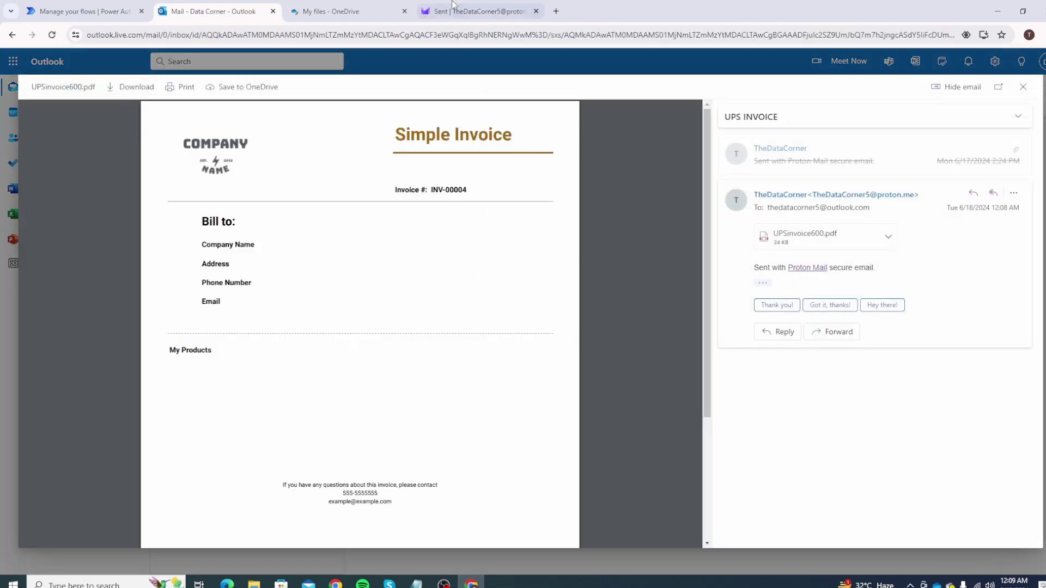
click(381, 11)
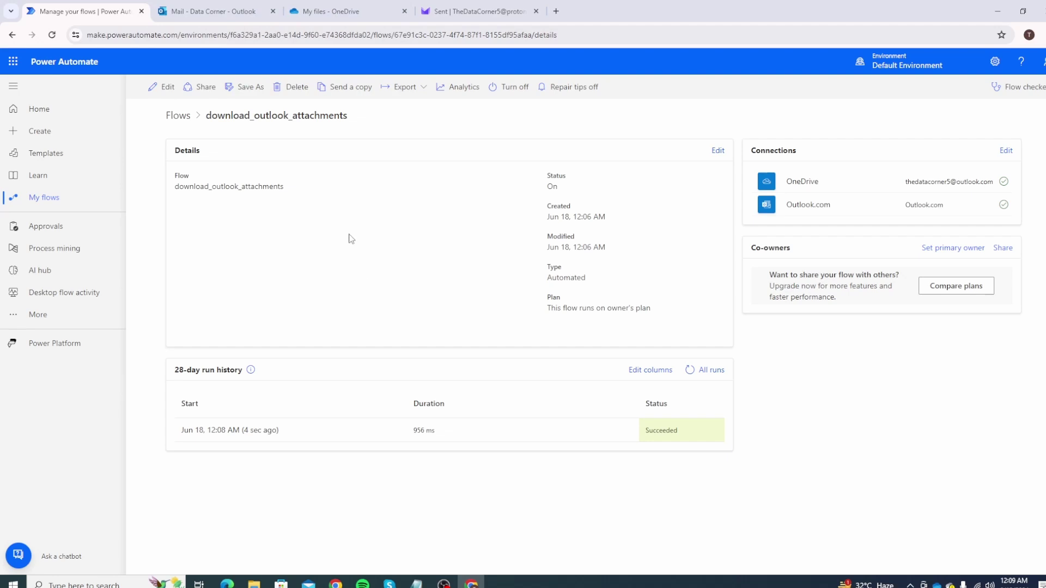
click(343, 11)
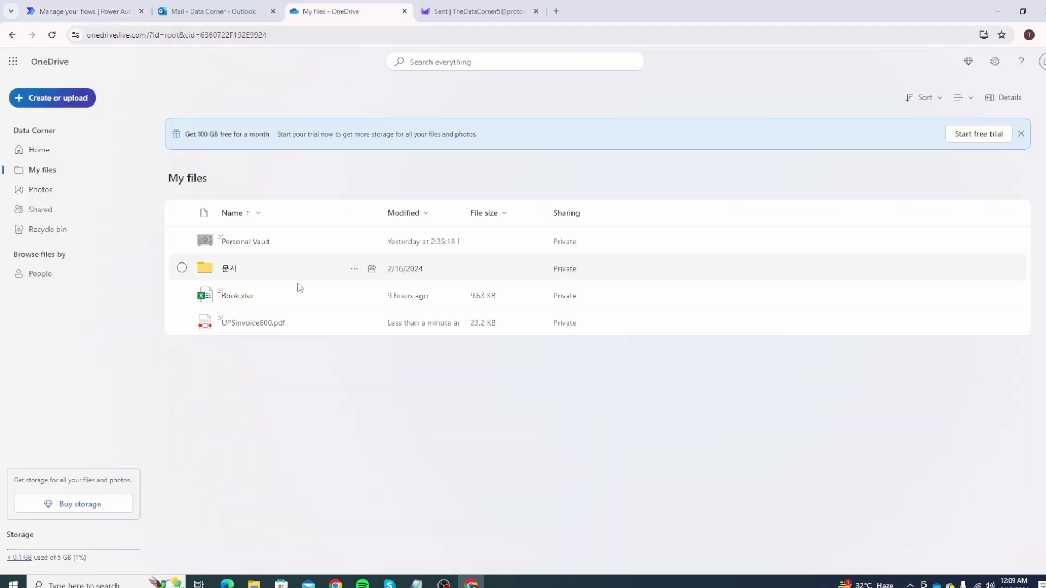
Create a blank Excel workbook named attachments_excel.
click(73, 103)
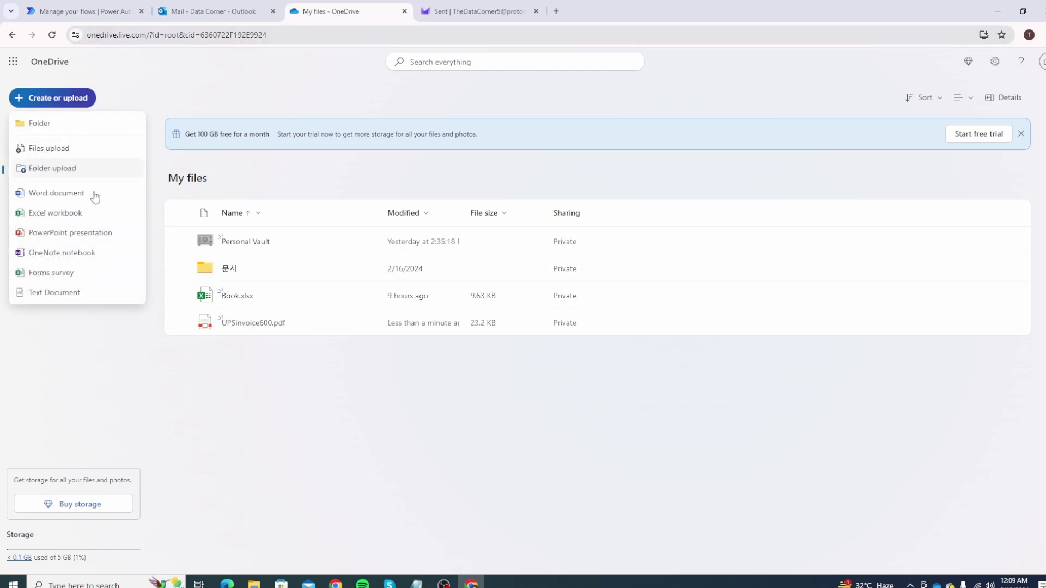
click(62, 213)
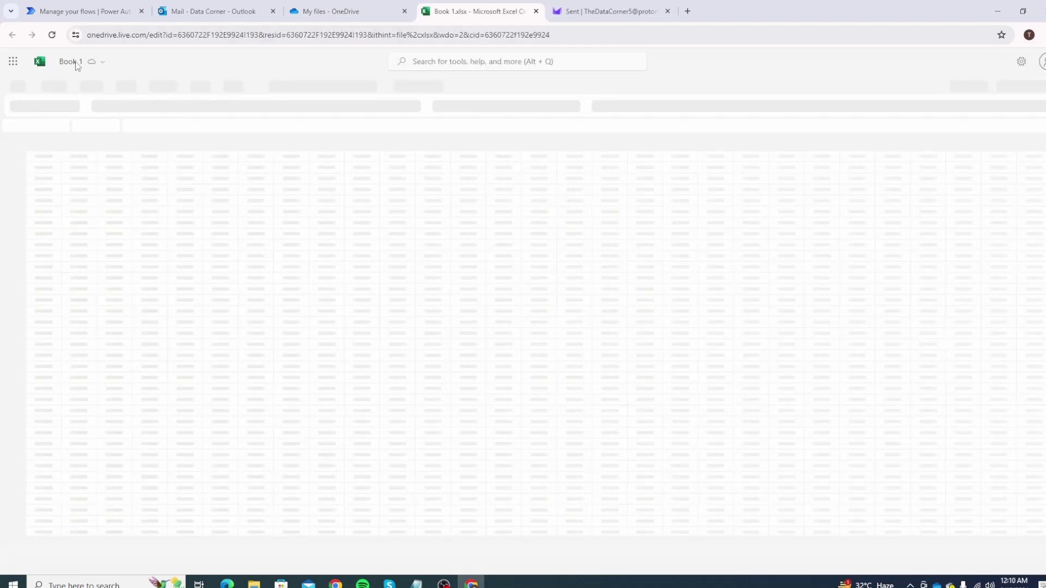
click(76, 62)
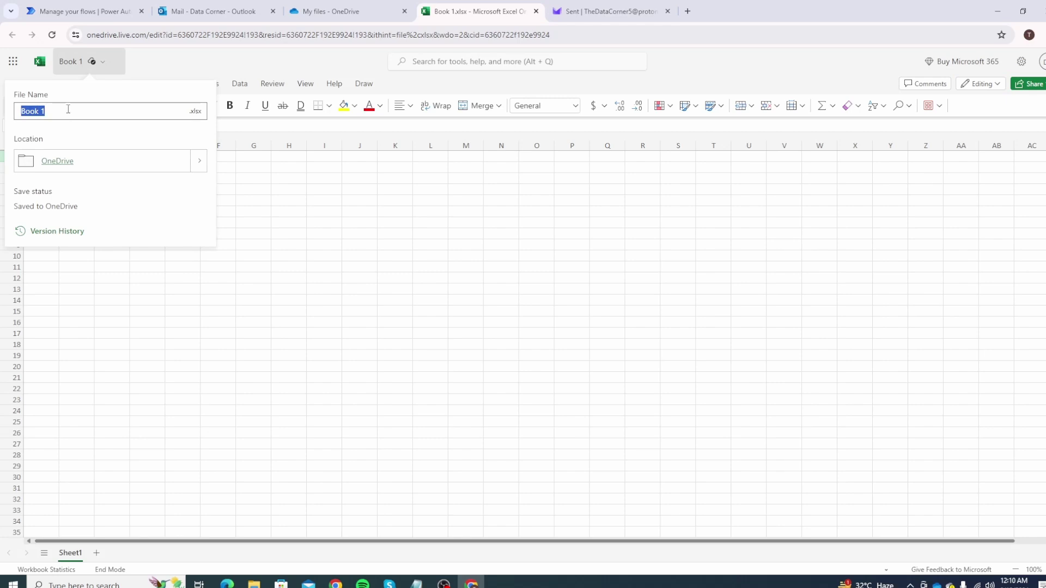
text(attachments_a)
text(xcel)
key(Return)
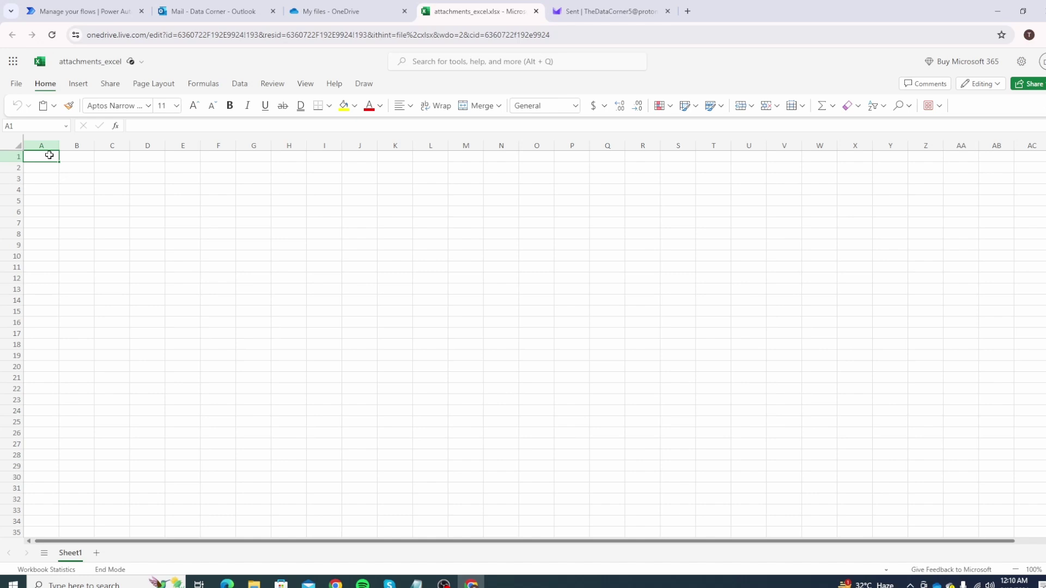
Enter headers From, Subject, File Name and DateTime Email Received in A1:D1, widening column D.
text(Fro)
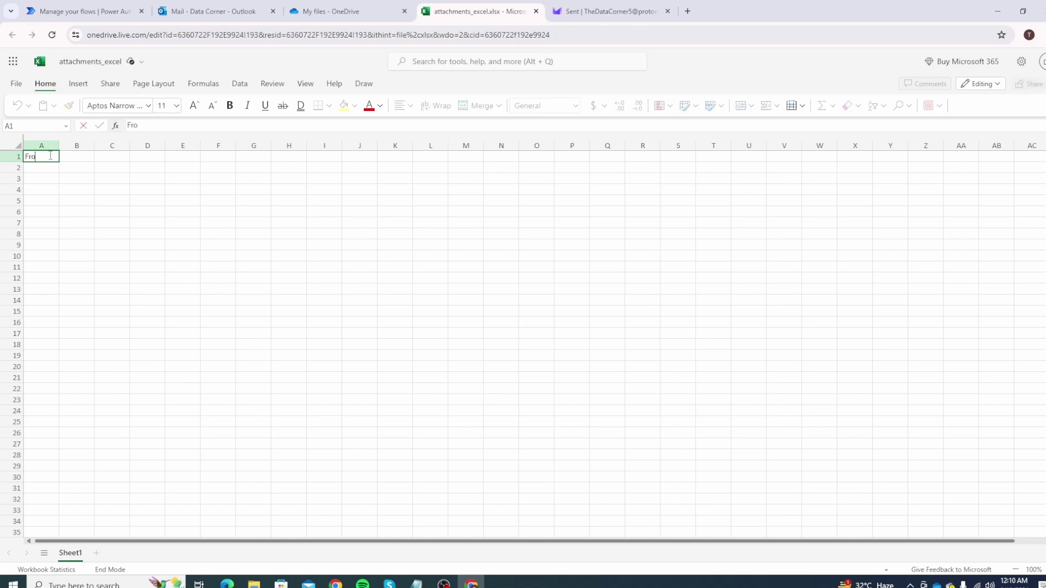
text(m)
key(Tab)
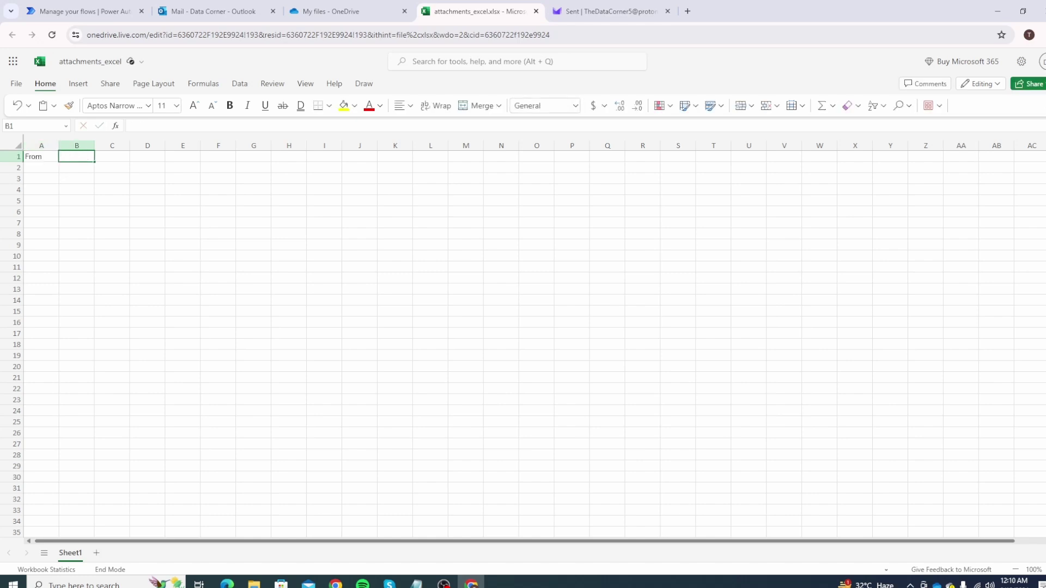
text(Subjec)
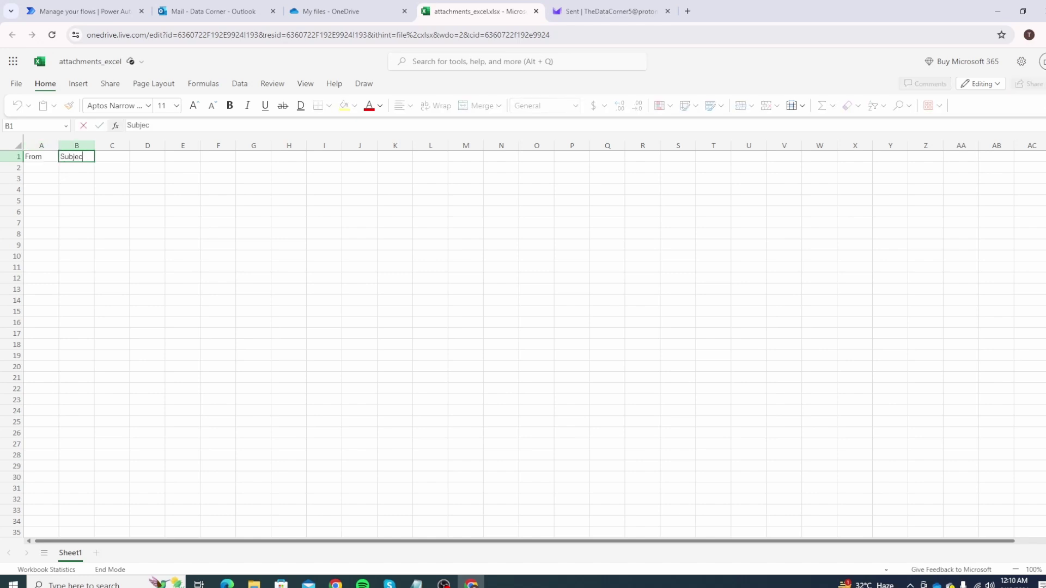
text(t)
key(Tab)
text(File Name)
key(Tab)
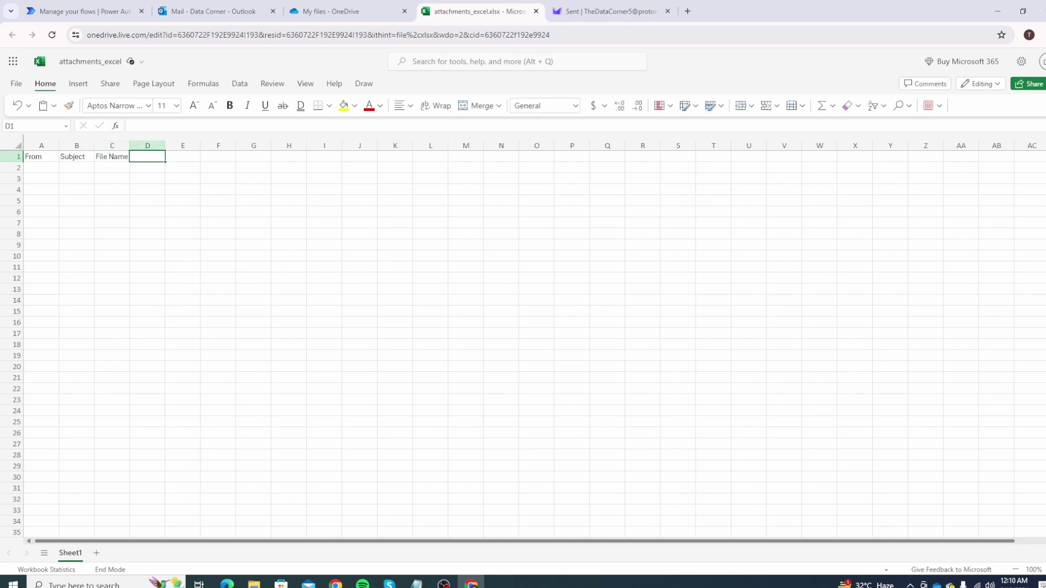
text(DateTime Re)
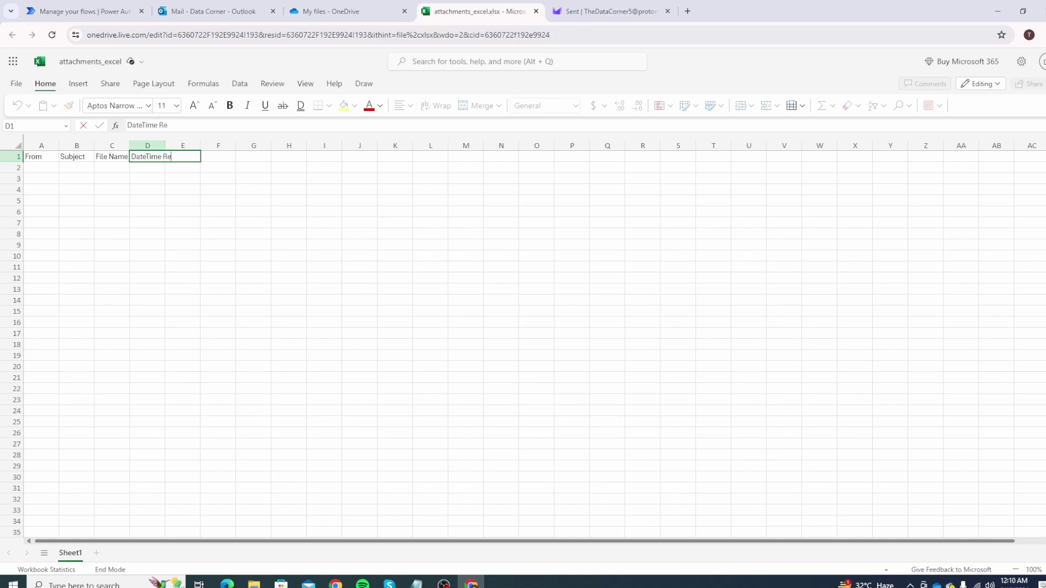
text(ceivedEmail Received)
key(Return)
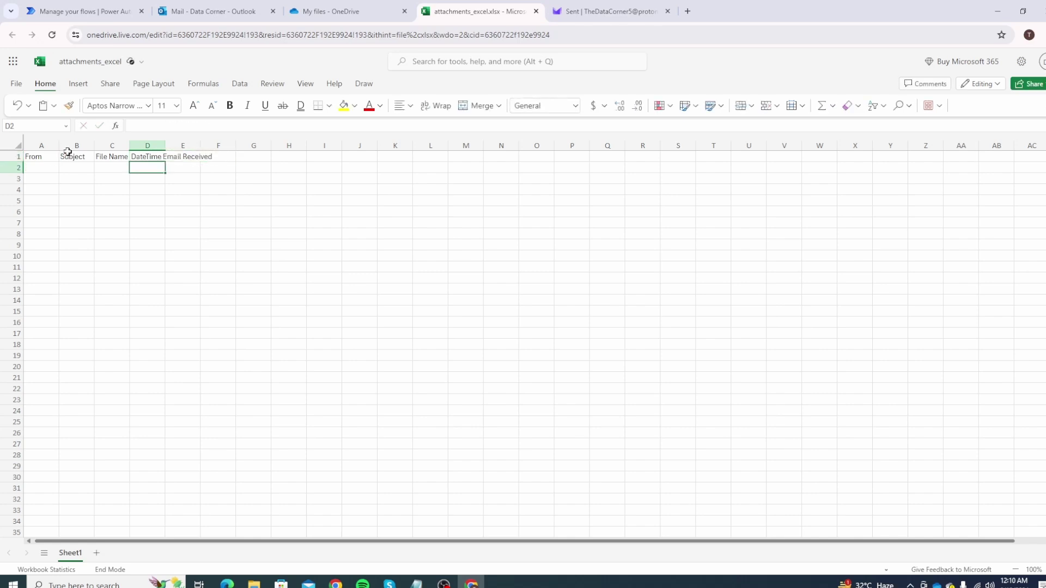
double_click(166, 146)
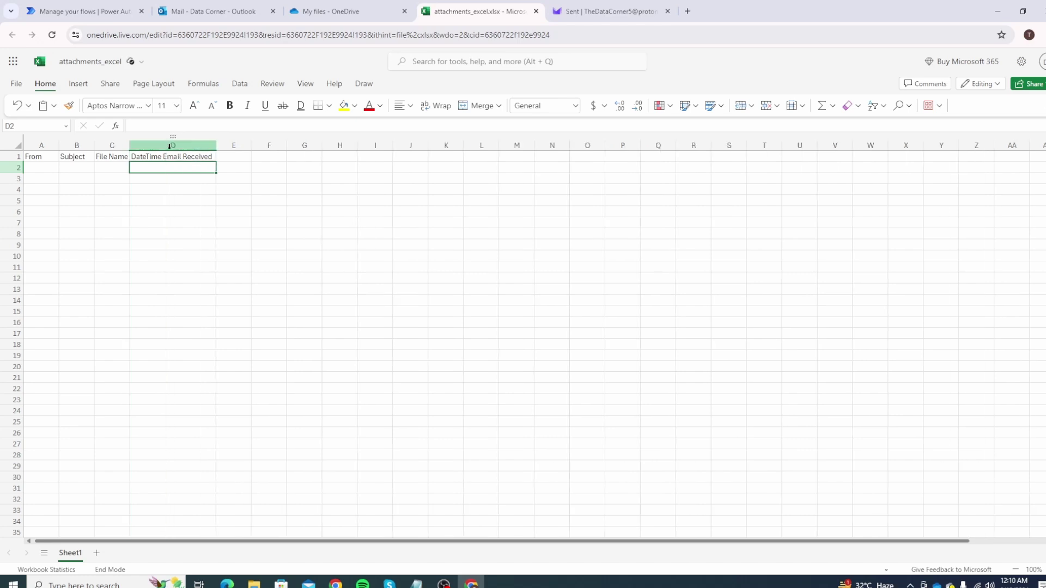
Turn A1:D2 into a table with headers and select its name, Table1, for renaming.
click(40, 157)
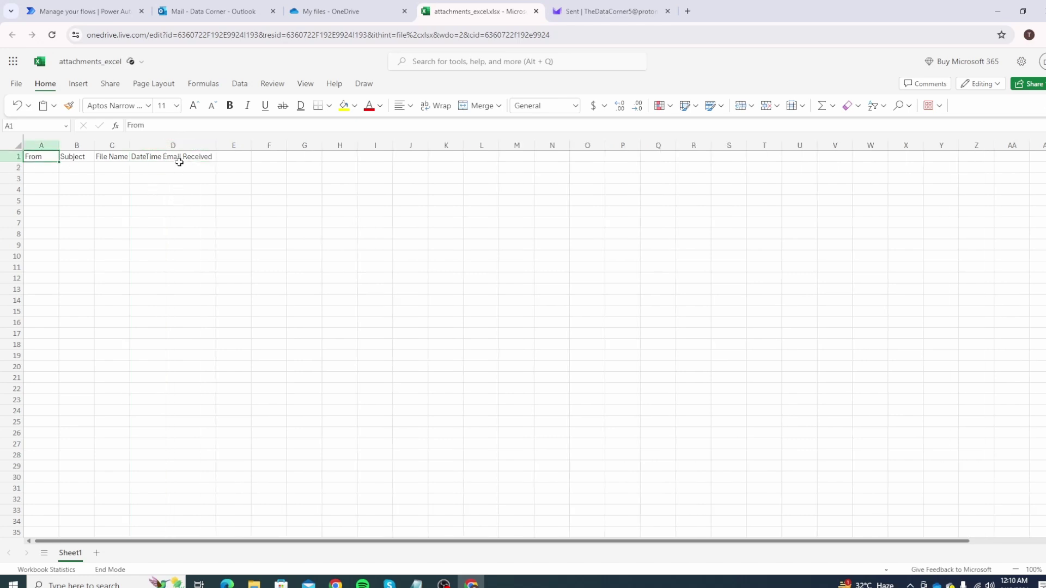
drag(179, 162, 189, 170)
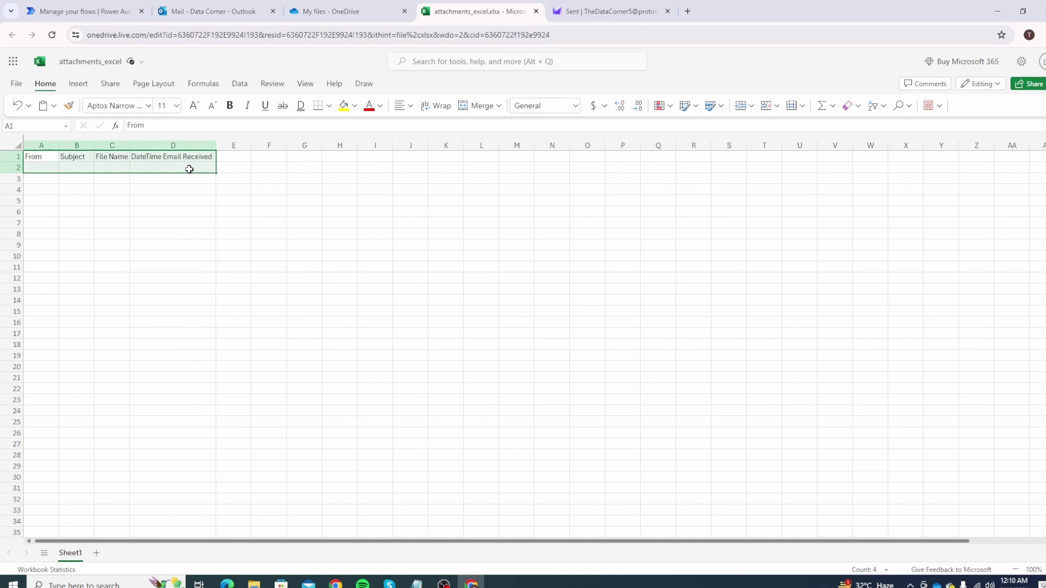
click(79, 85)
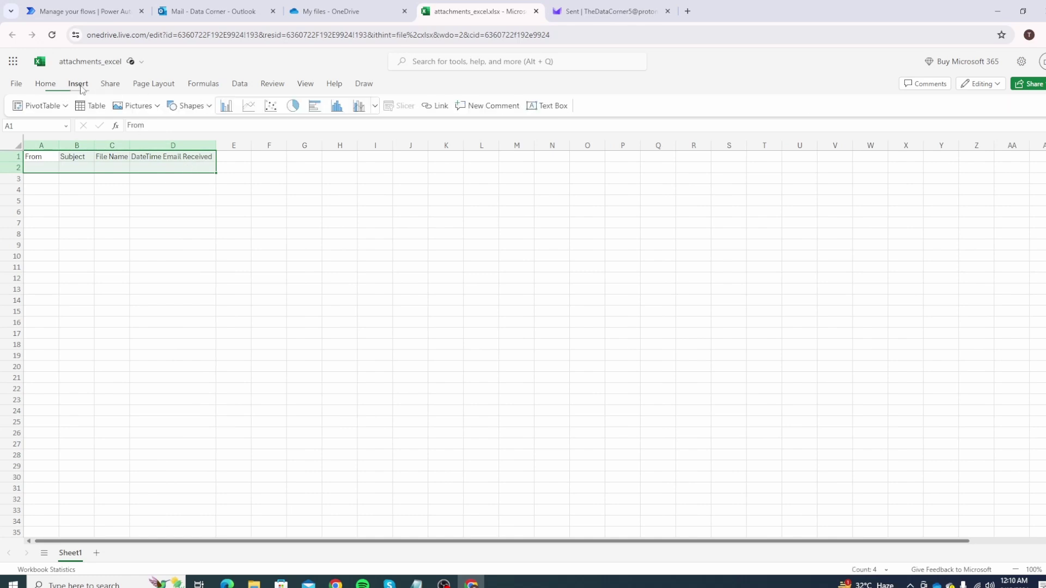
click(91, 106)
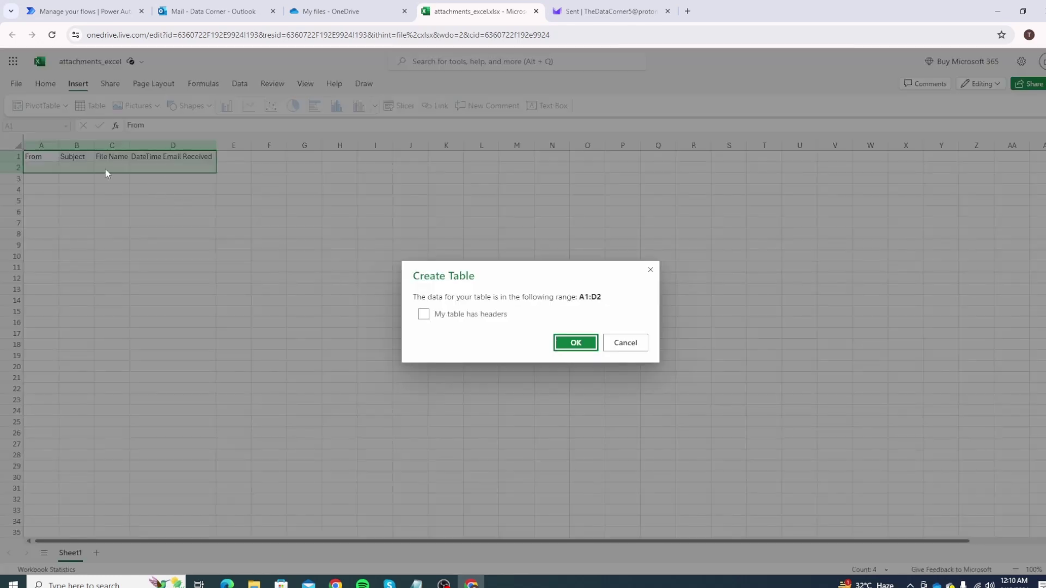
click(424, 315)
click(575, 343)
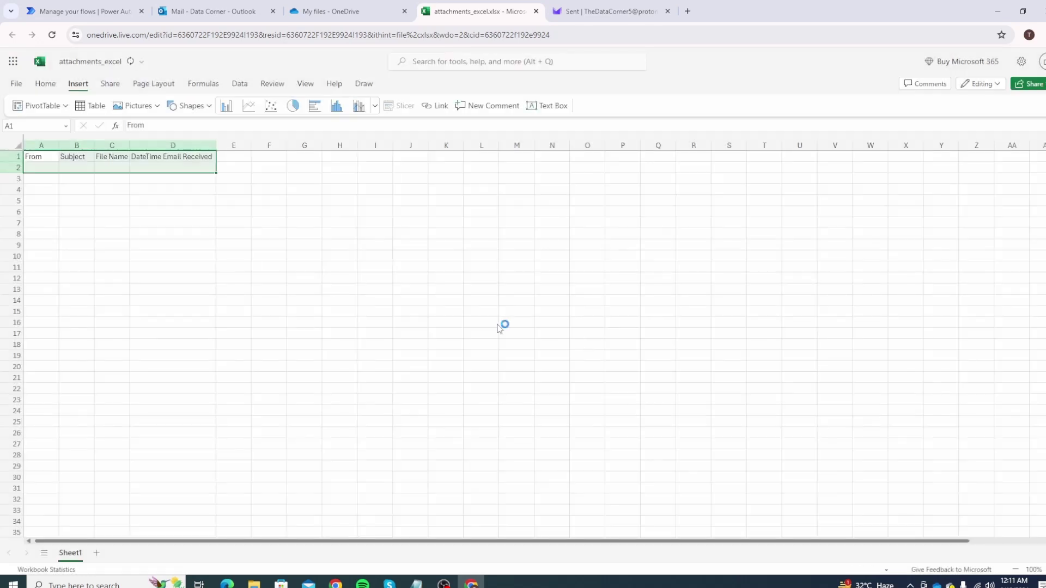
click(47, 166)
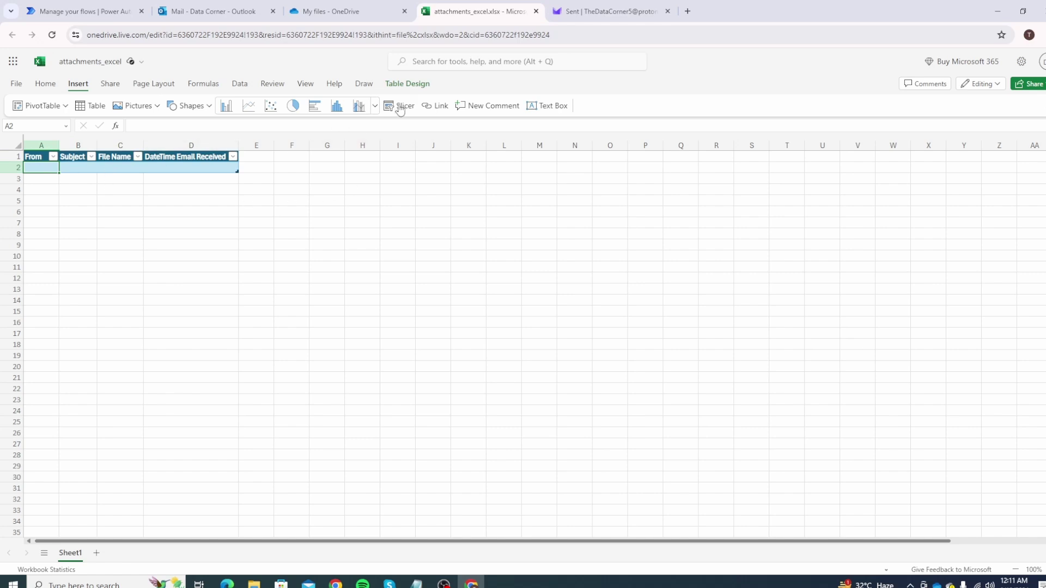
click(416, 84)
click(47, 104)
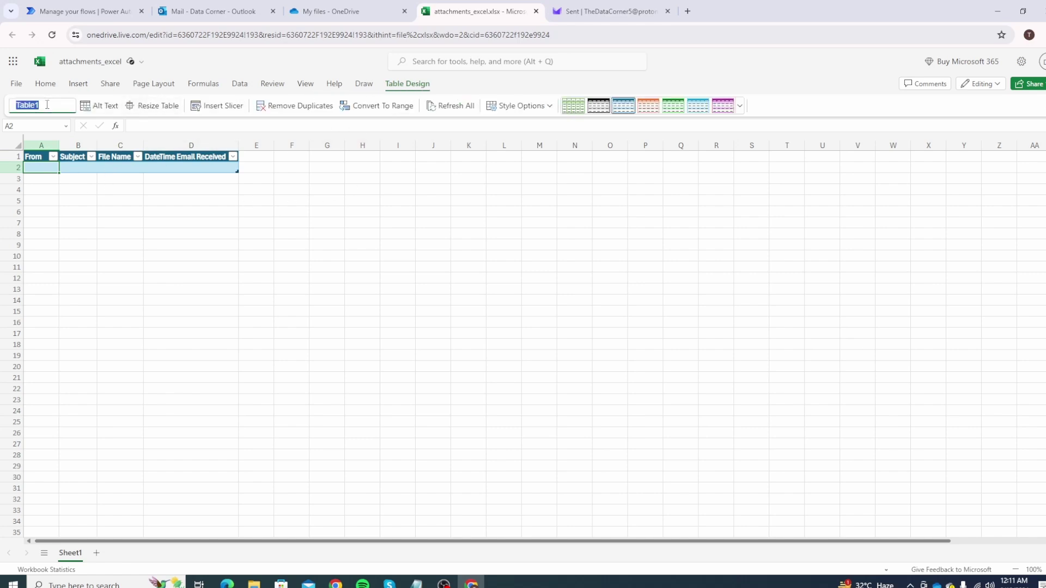
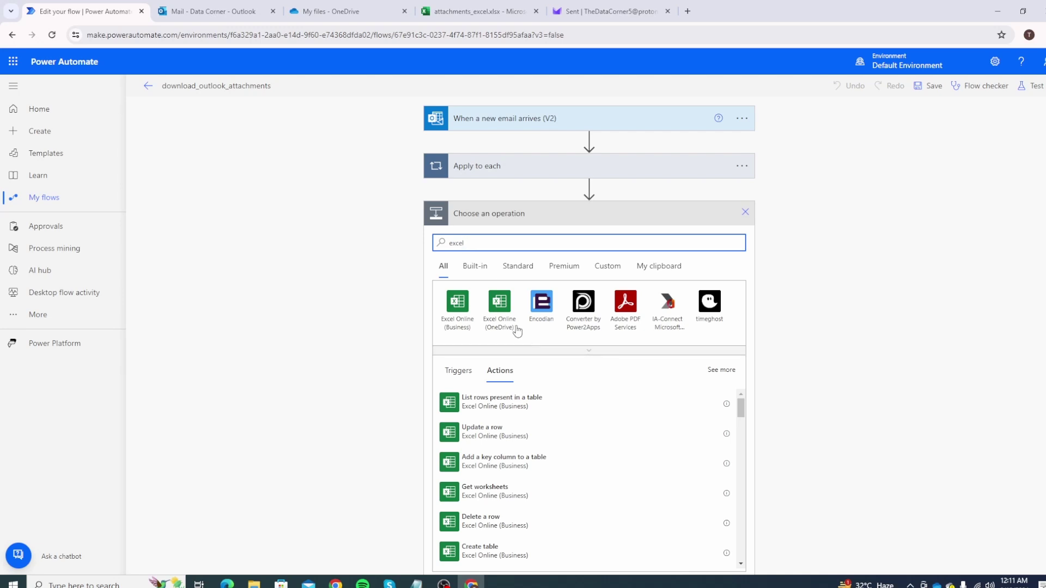
Add an Excel Online (OneDrive) 'Add a row into a table' action after the loop.
click(505, 311)
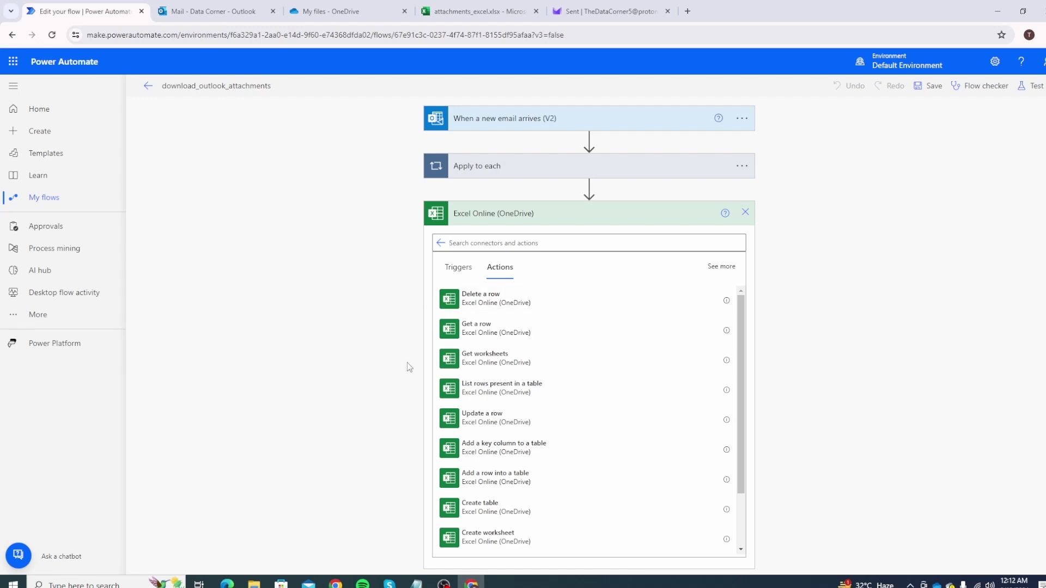
scroll(406, 368, down, 1)
scroll(483, 446, down, 2)
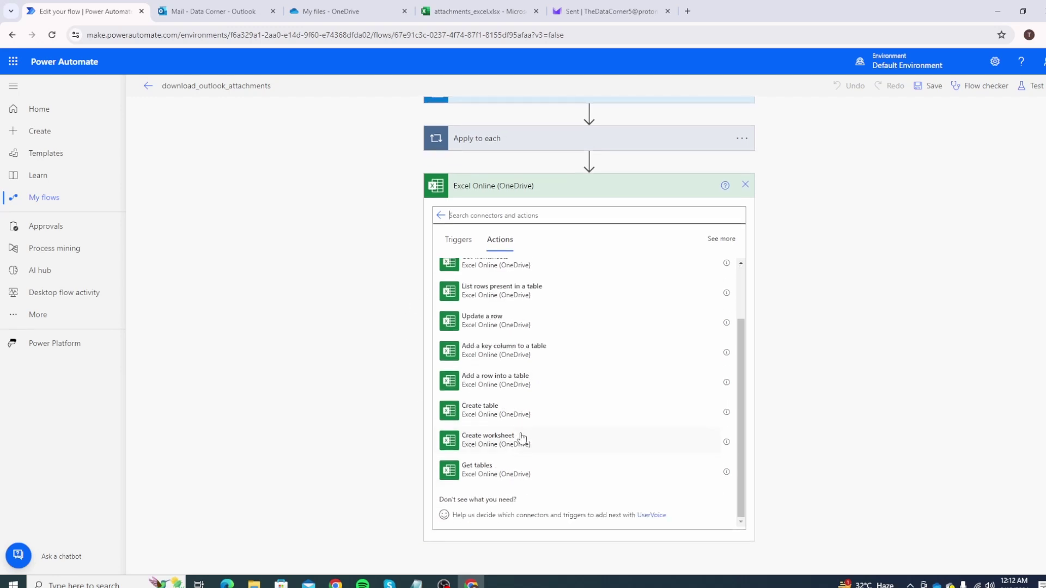
click(518, 382)
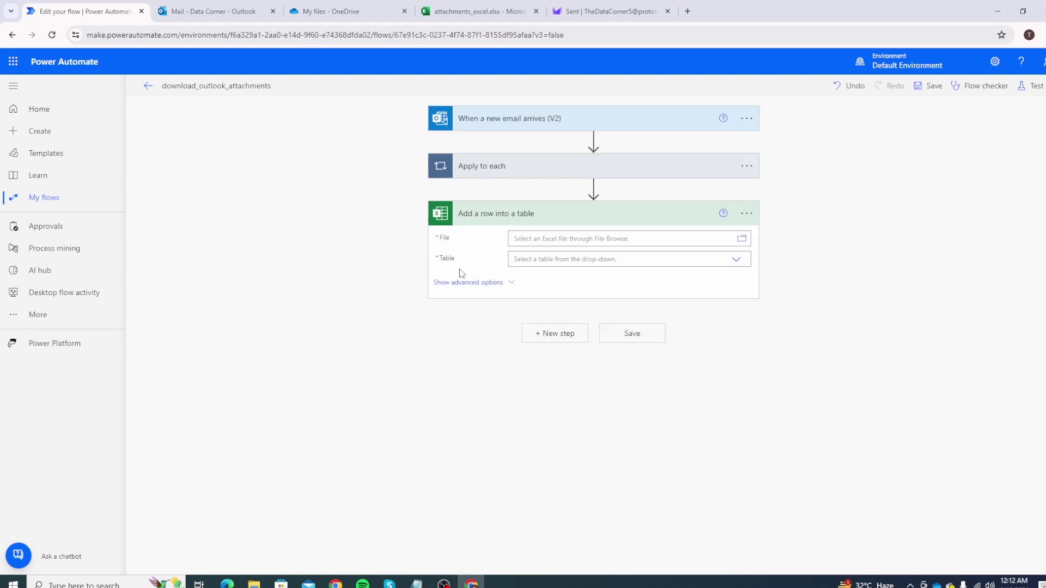
Point the Excel step to /attachments_excel.xlsx and the attachments_tbl table.
click(747, 217)
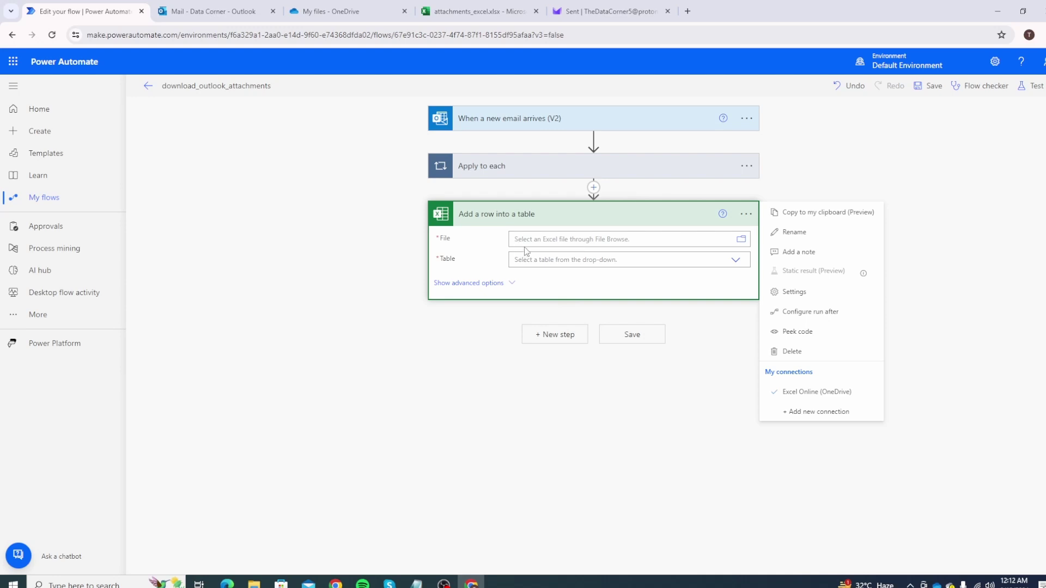
click(584, 241)
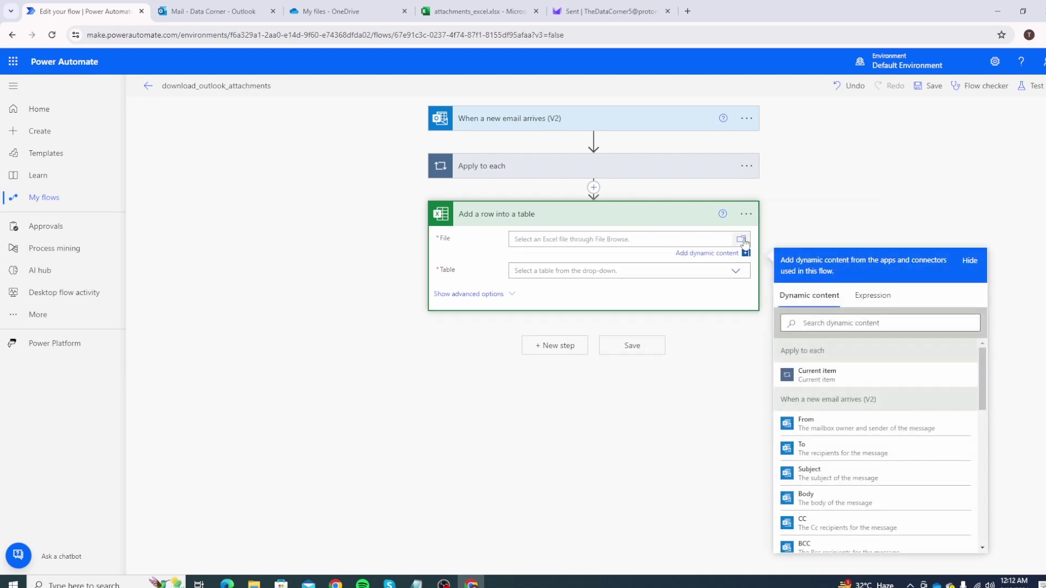
click(744, 241)
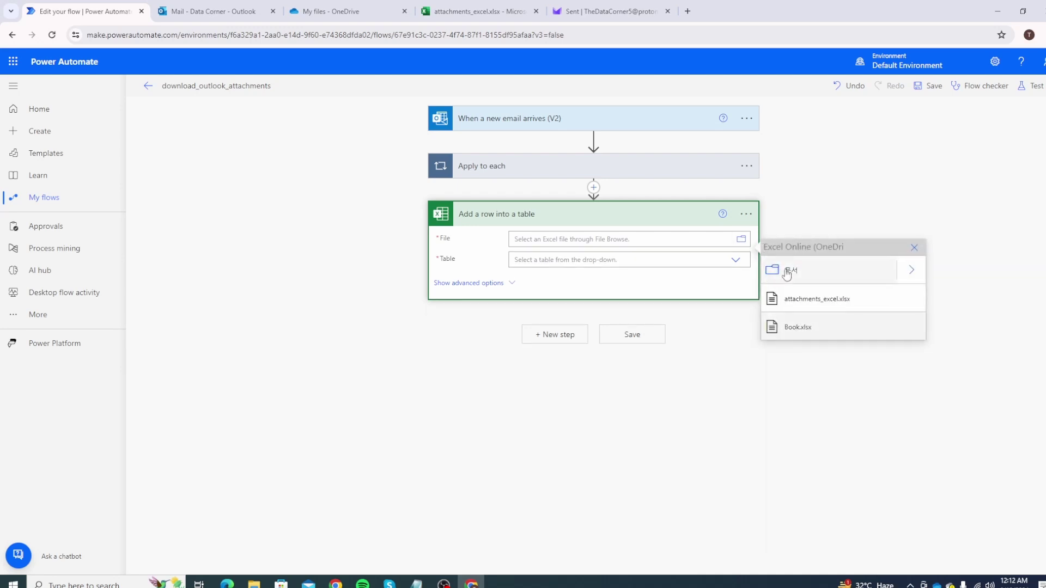
click(843, 305)
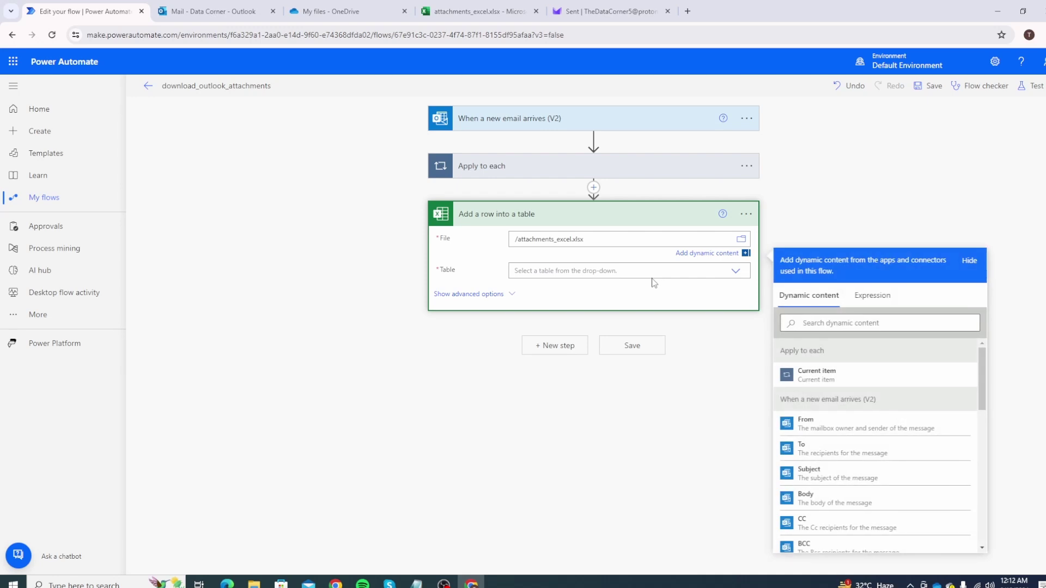
click(737, 272)
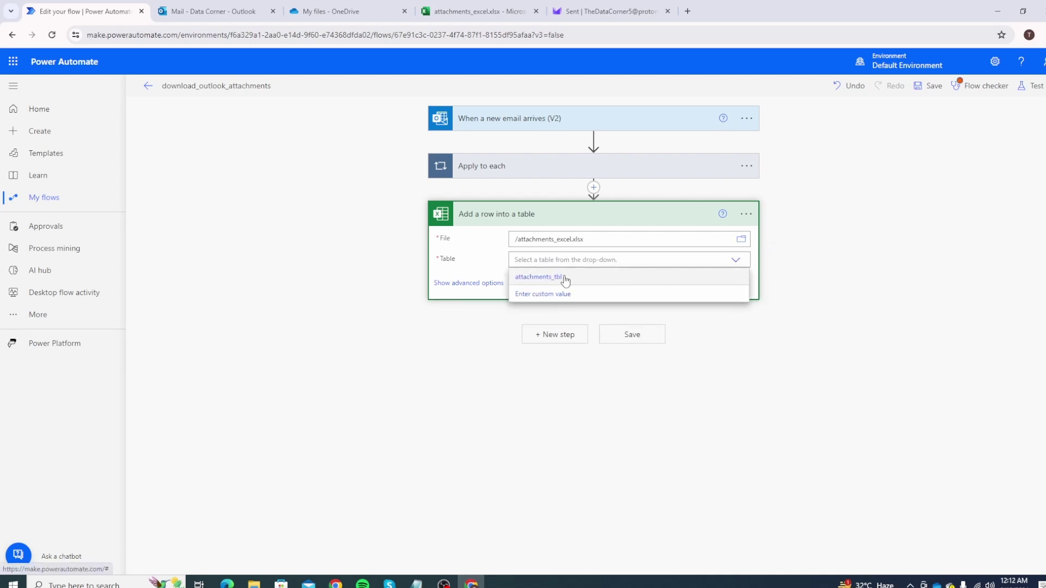
click(551, 282)
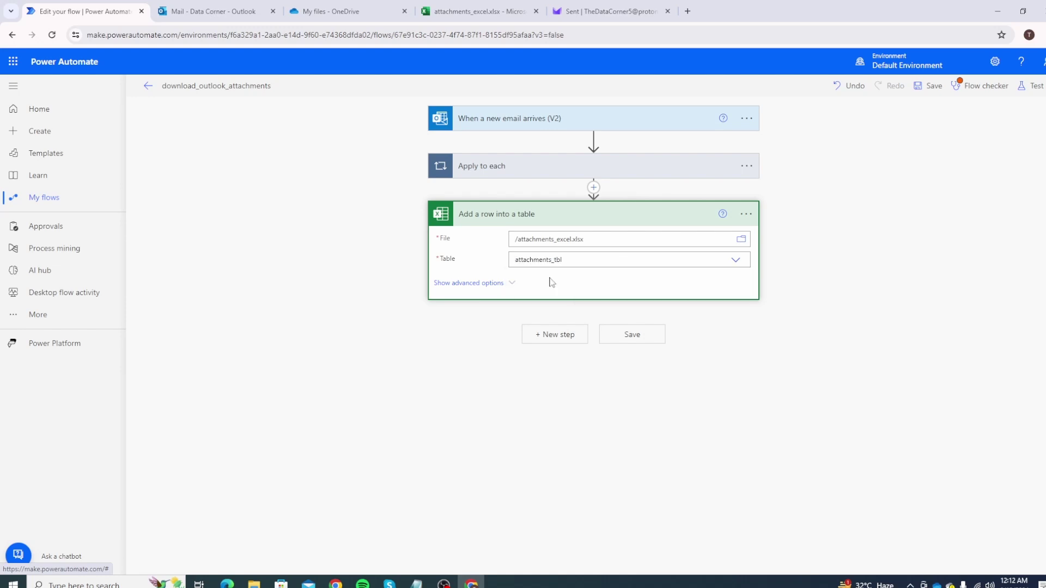
Show the table's column fields and check the workbook's columns.
click(512, 288)
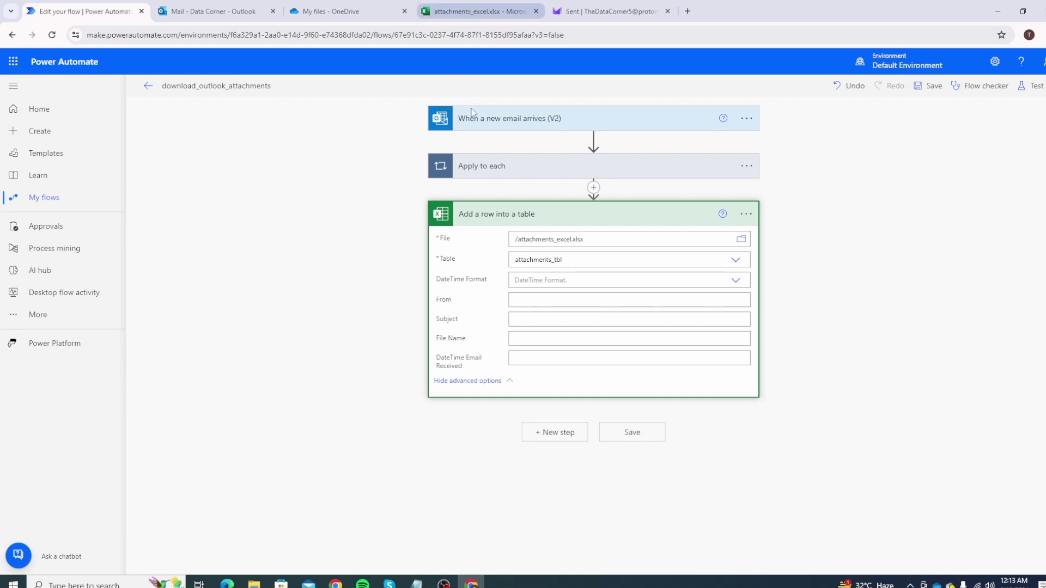
click(474, 11)
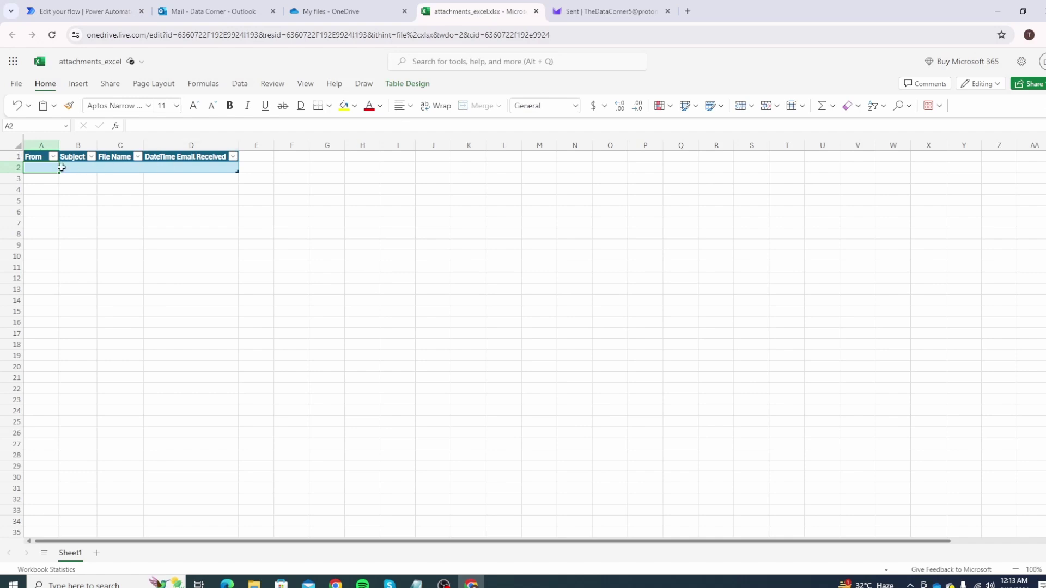
key(ctrl+1)
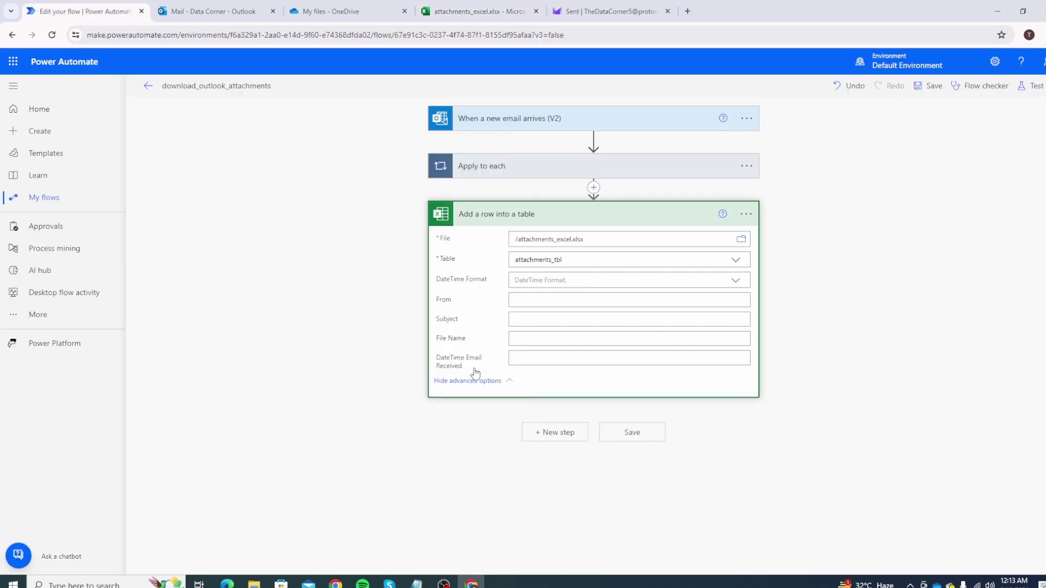
Map From, Subject and File Name to the email's sender, subject and Attachments Name.
click(542, 300)
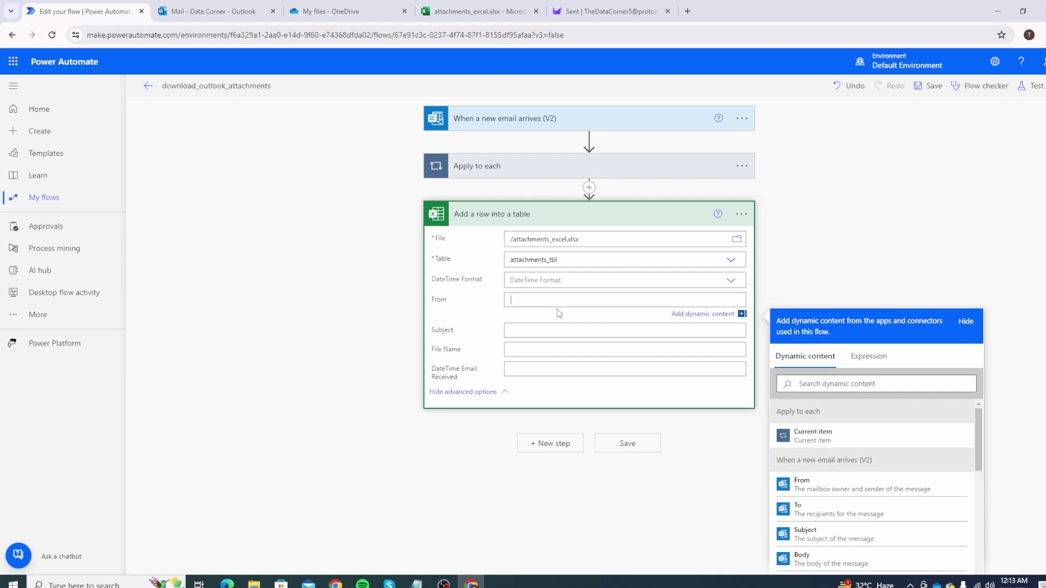
scroll(551, 311, down, 1)
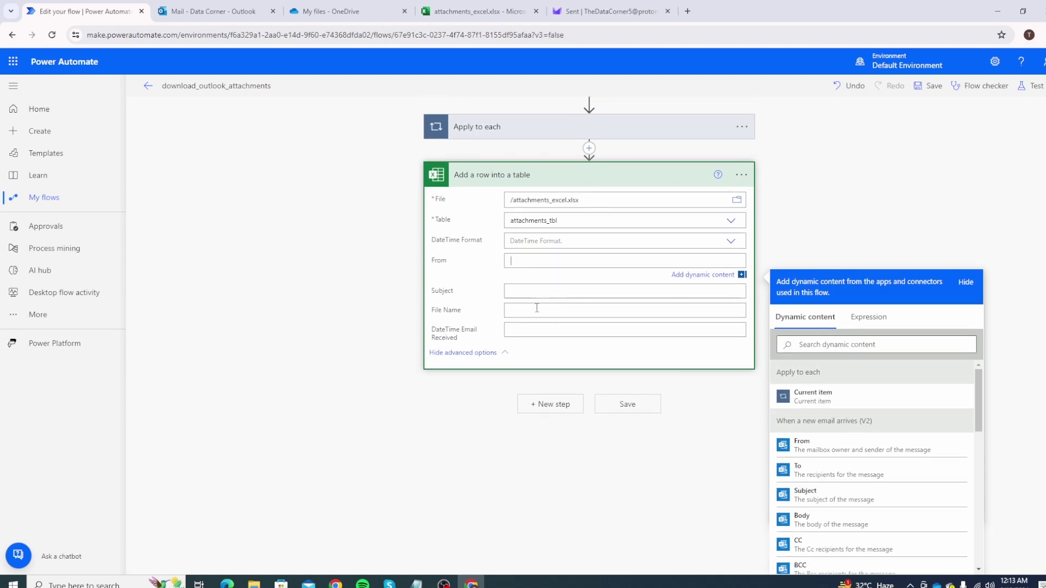
click(850, 457)
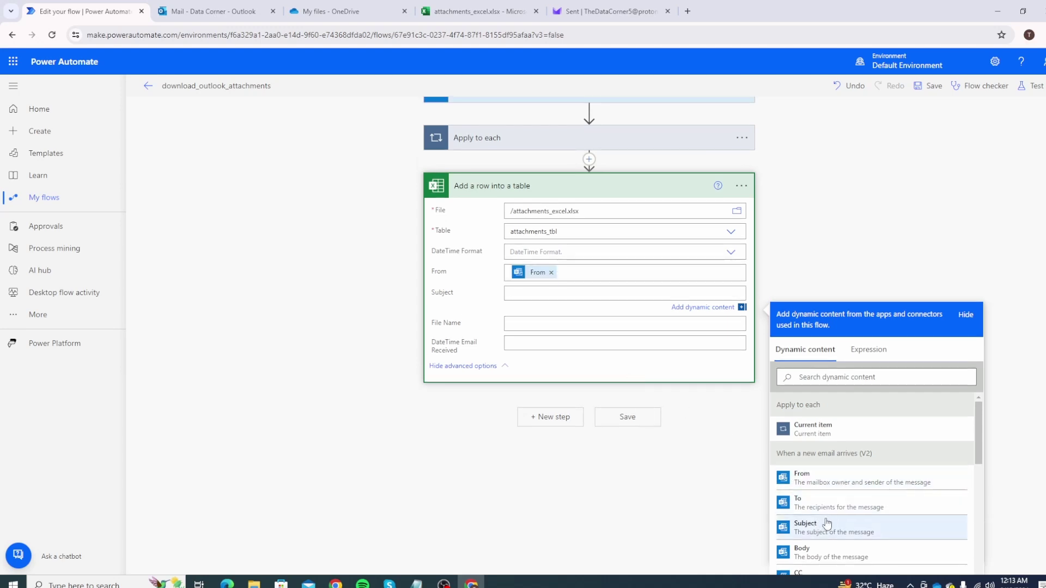
scroll(840, 518, down, 2)
scroll(839, 517, up, 3)
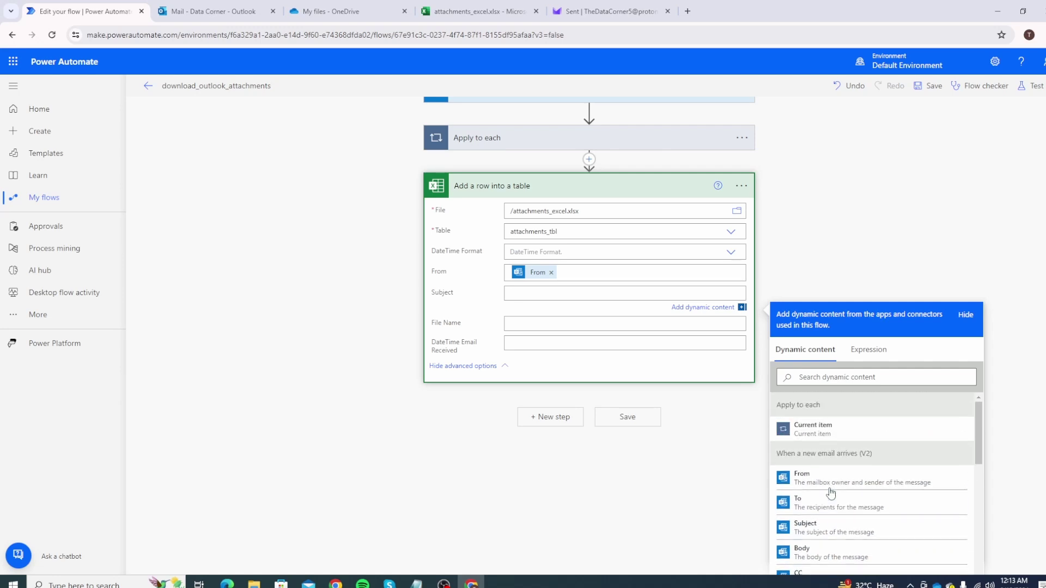
click(826, 527)
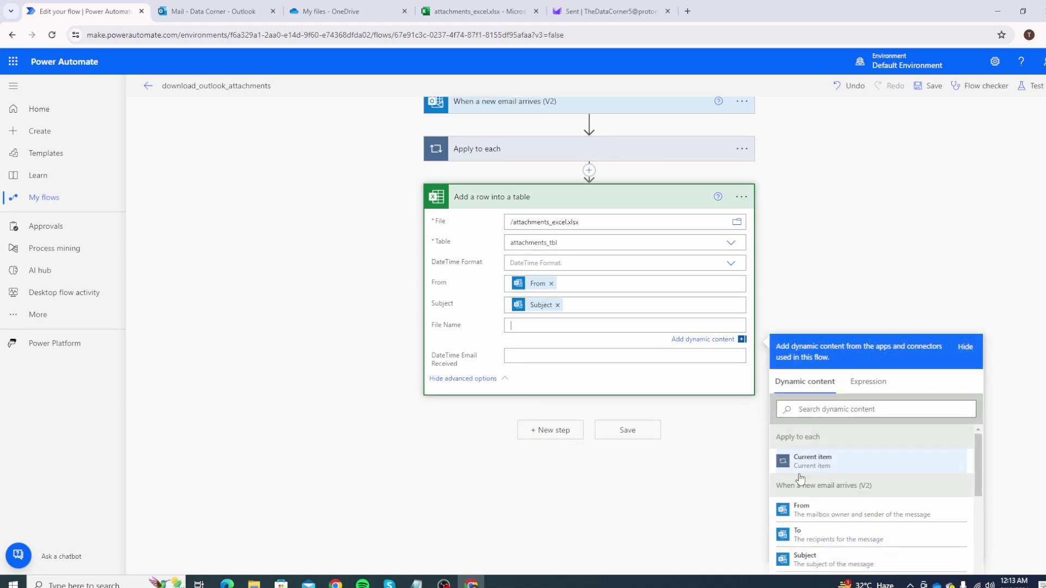
scroll(850, 485, down, 2)
scroll(853, 487, down, 3)
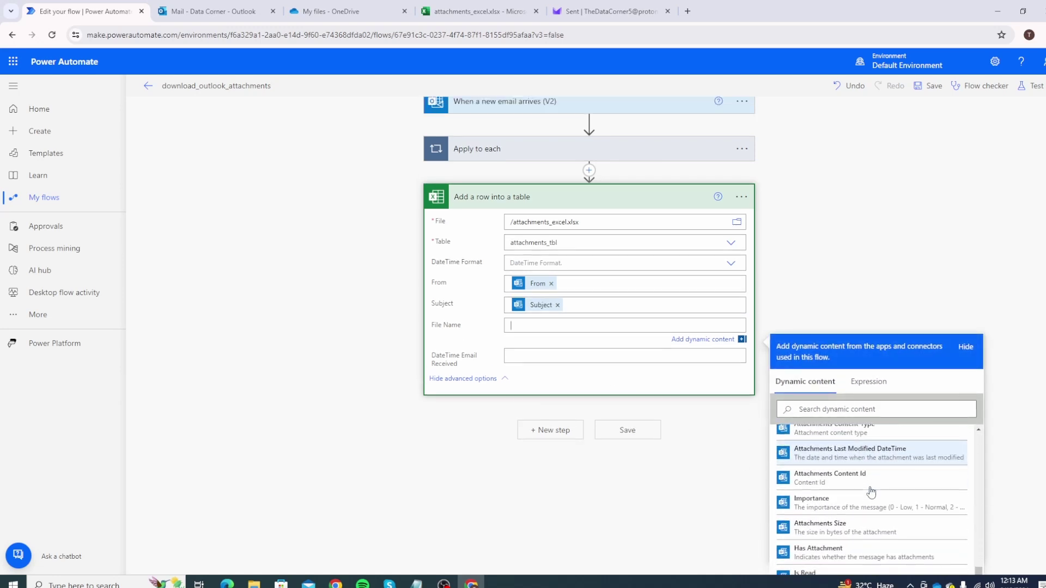
scroll(880, 491, up, 1)
scroll(881, 490, up, 2)
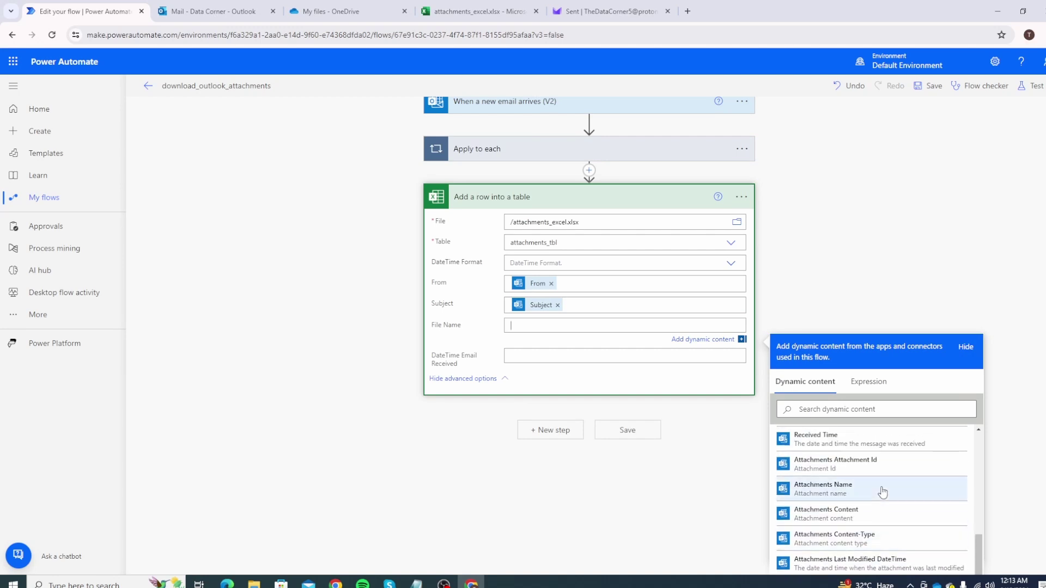
click(845, 493)
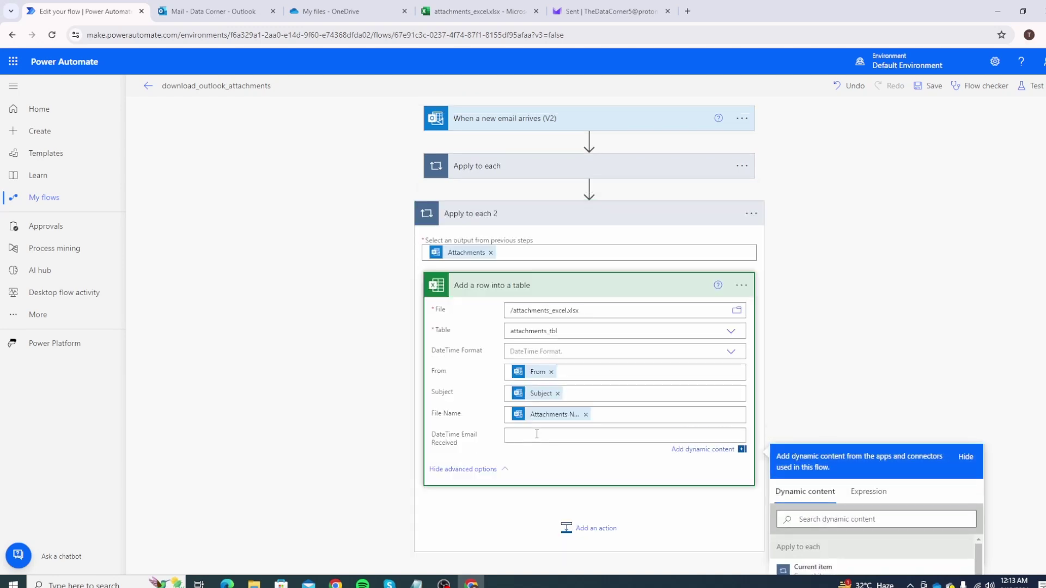
scroll(590, 436, down, 3)
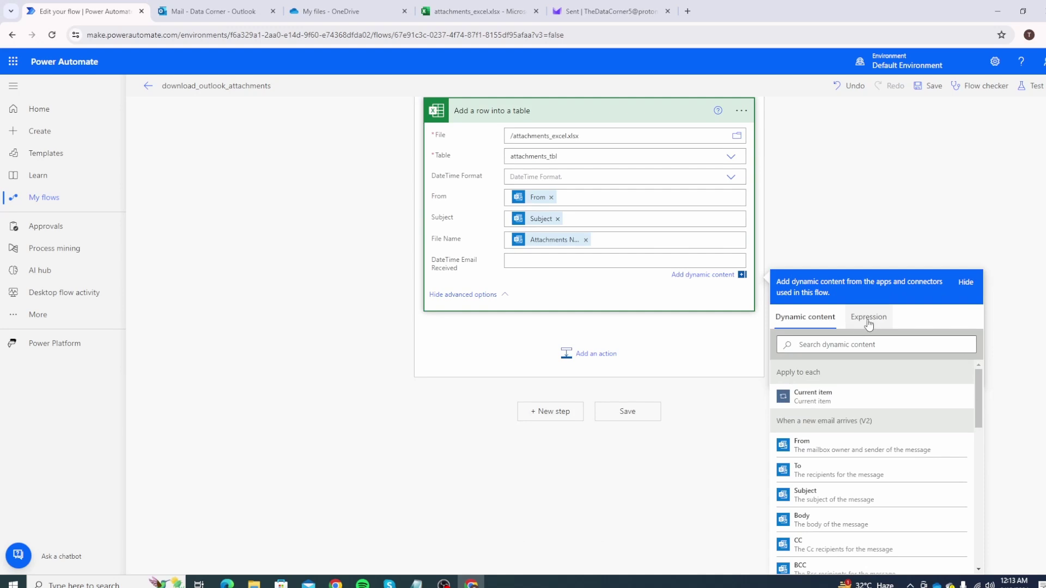
Set DateTime Email Received to the expression formatDateTime(utcNow(), 'MM-dd-yyyy').
click(868, 318)
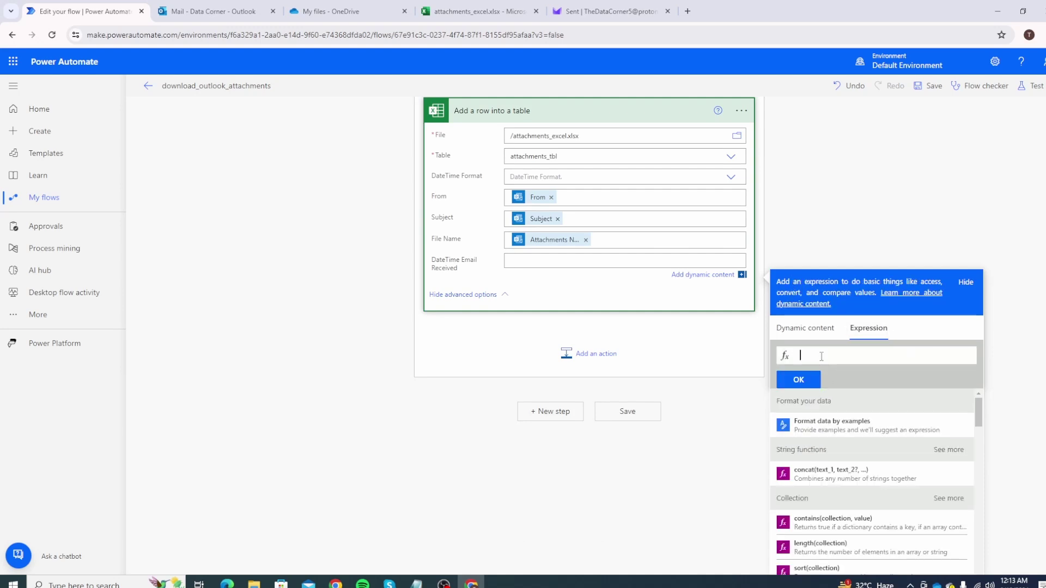
text(formatDateTime)
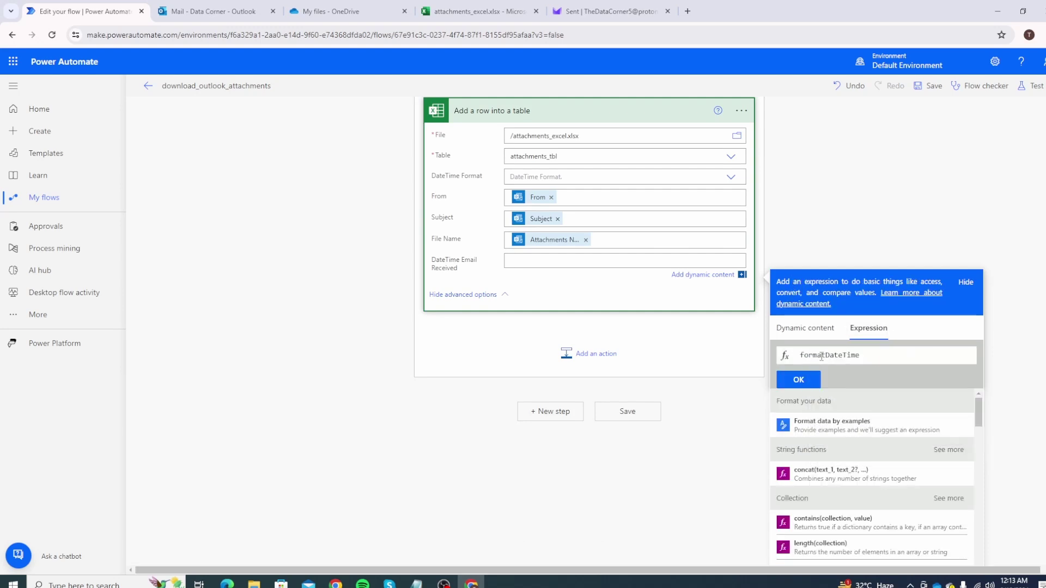
text((utcNow(),)
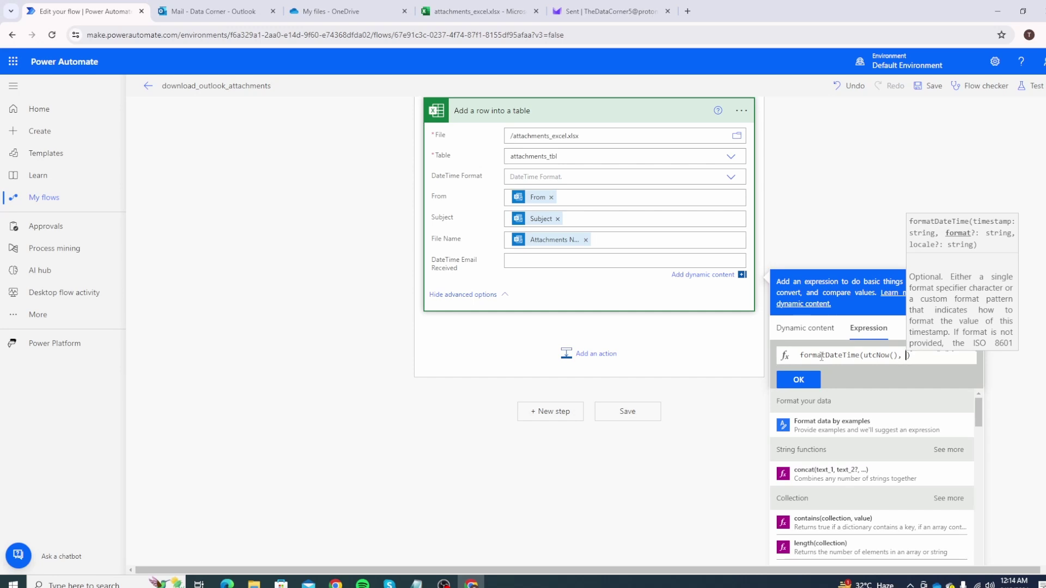
text(')
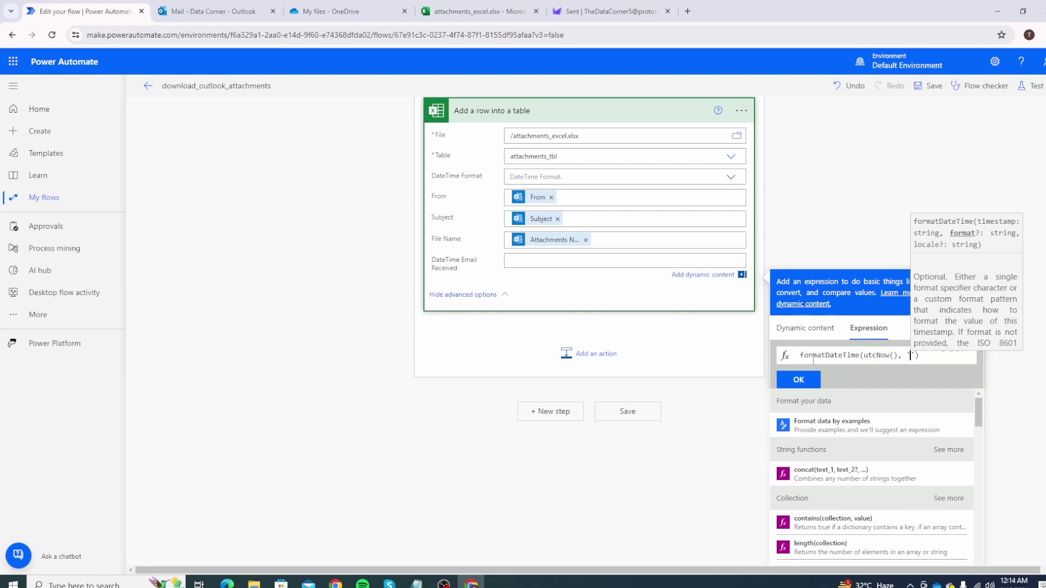
text(MM-)
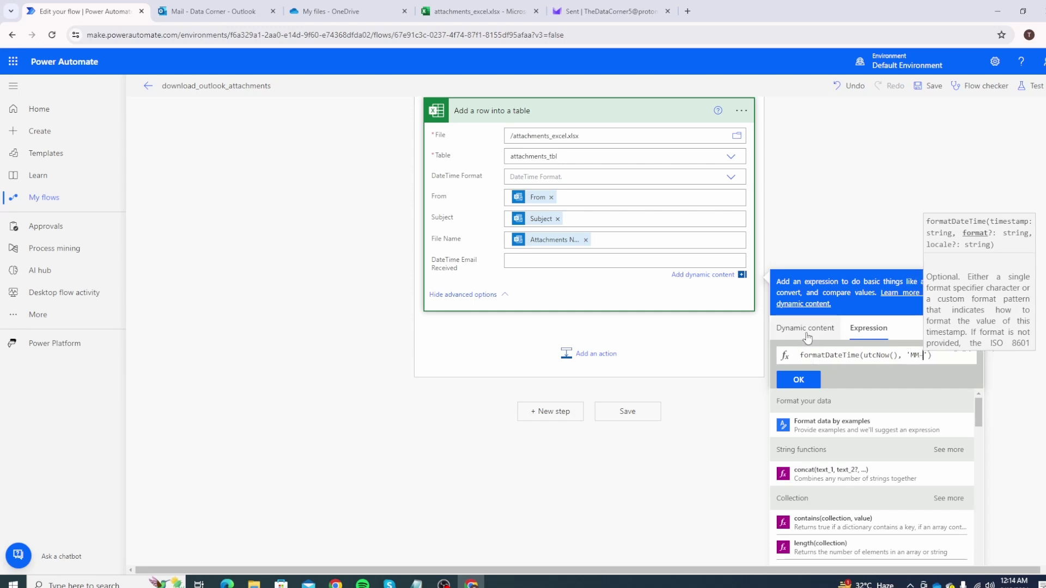
text(dd-yyyy)
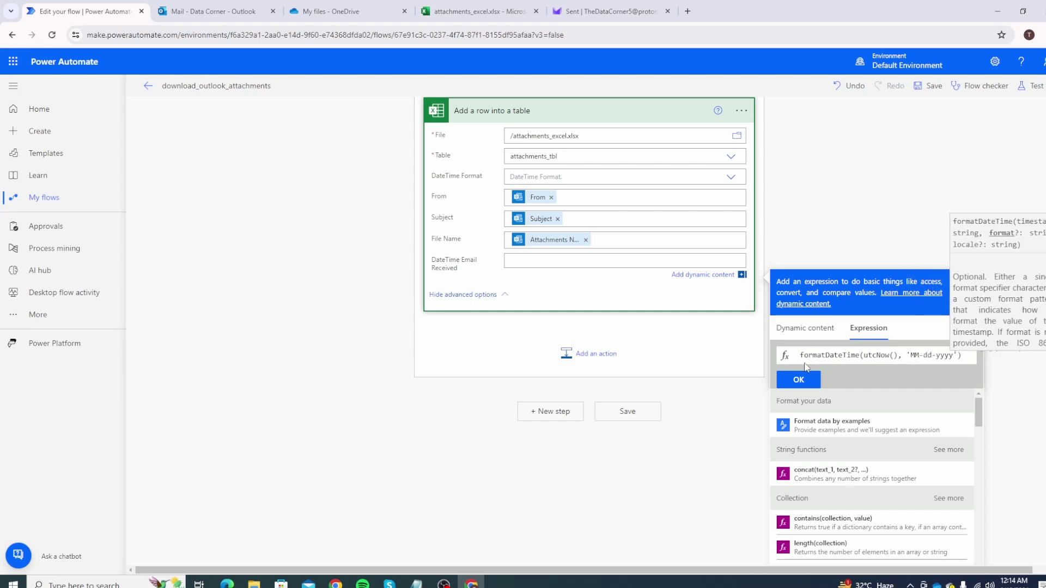
click(801, 382)
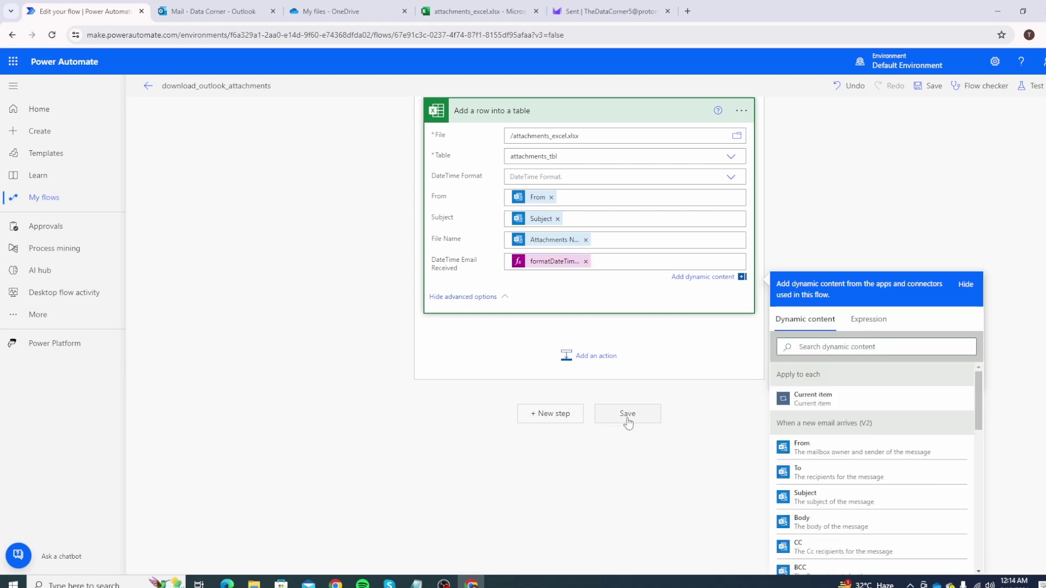
Save the download_outlook_attachments flow and leave the editor.
click(627, 414)
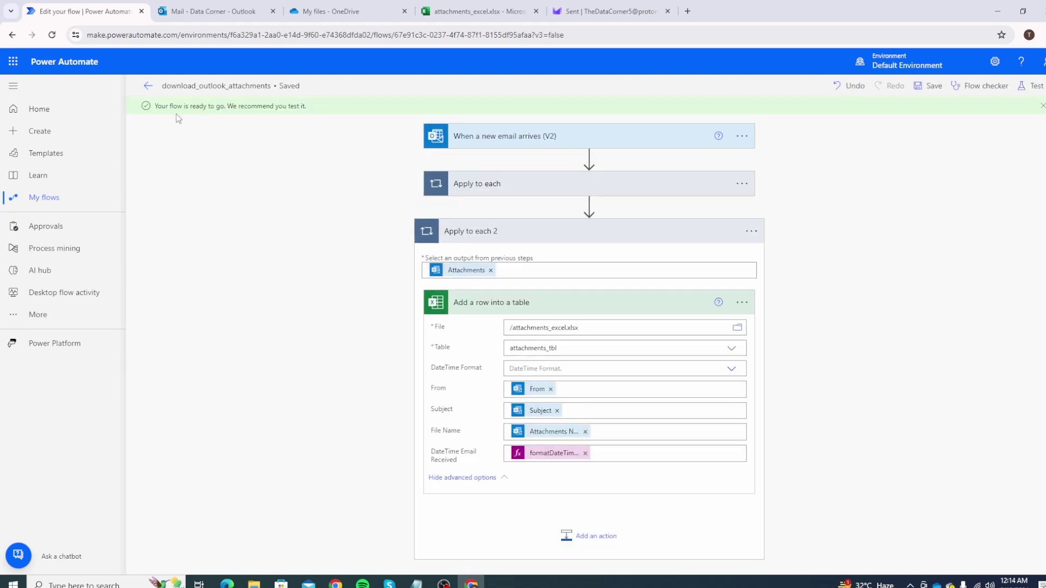
click(148, 87)
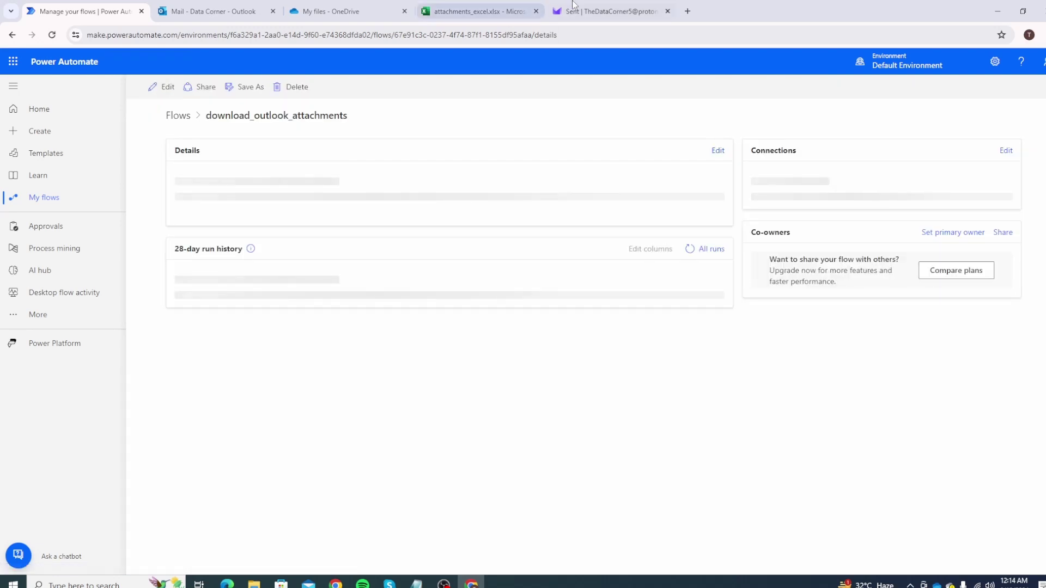
click(610, 11)
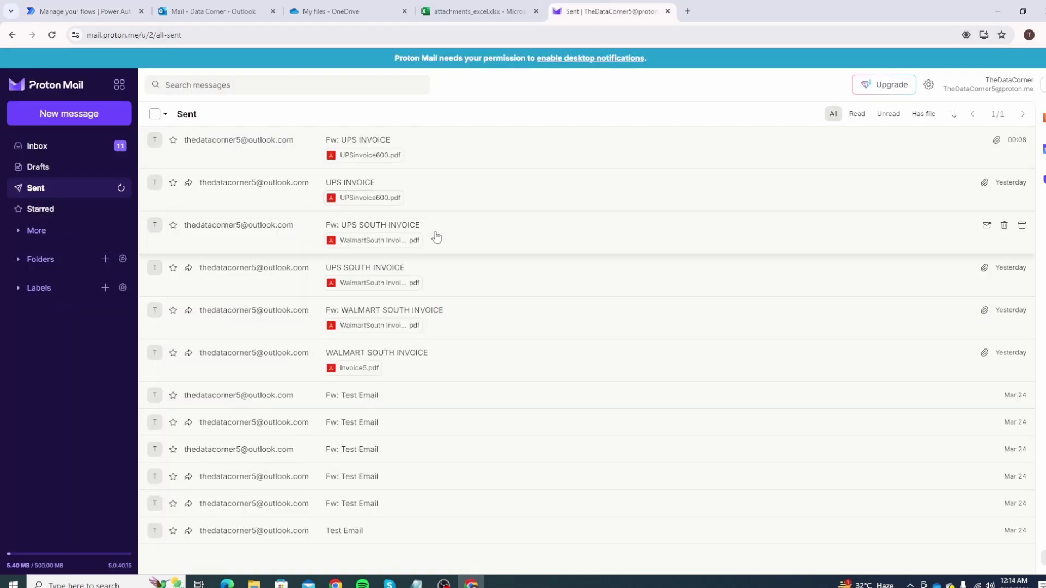
Forward the Fw: UPS SOUTH INVOICE message, pasting the Outlook address as recipient.
click(457, 238)
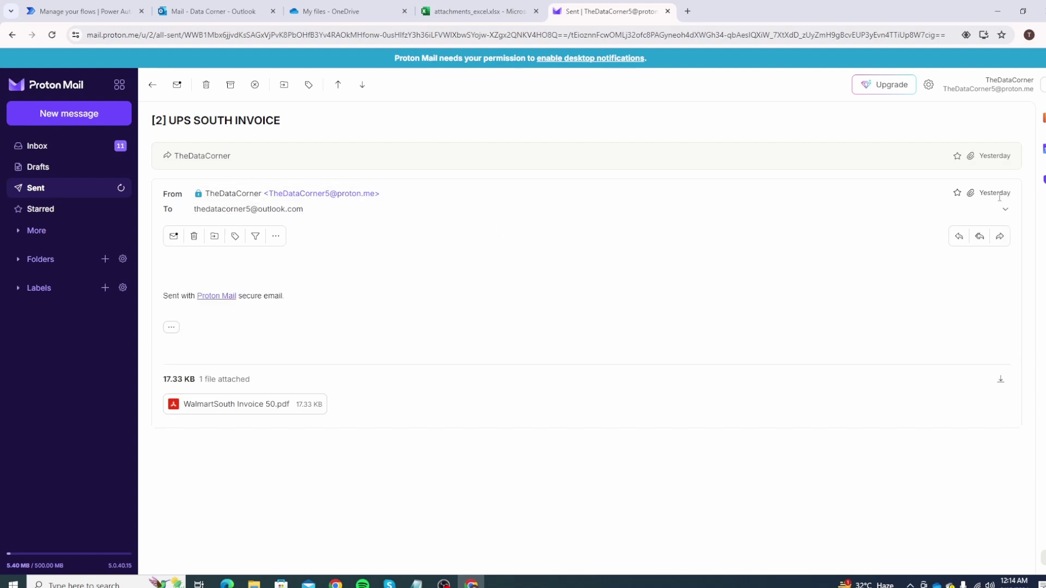
click(1002, 237)
click(699, 497)
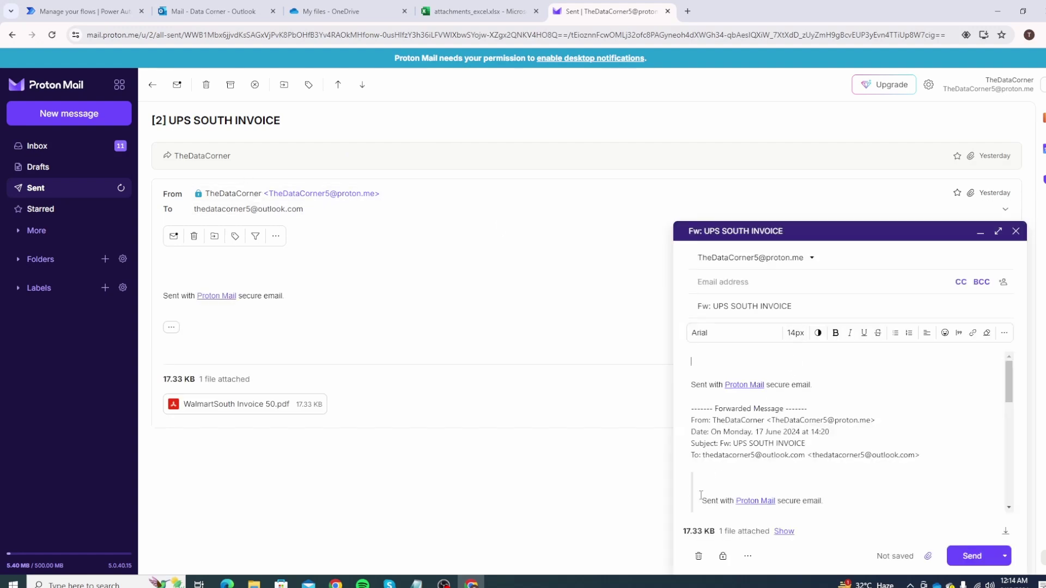
drag(813, 455, 916, 455)
key(ctrl+c)
click(757, 283)
key(ctrl+v)
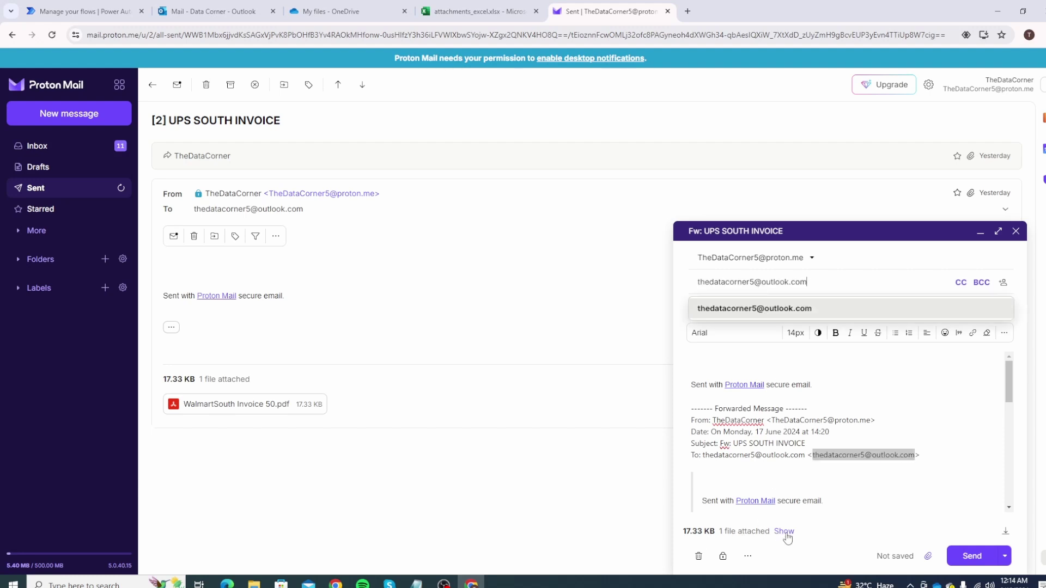
Check the WalmartSouth Invoice 50.pdf attachment and send the forwarded email.
click(783, 532)
click(756, 529)
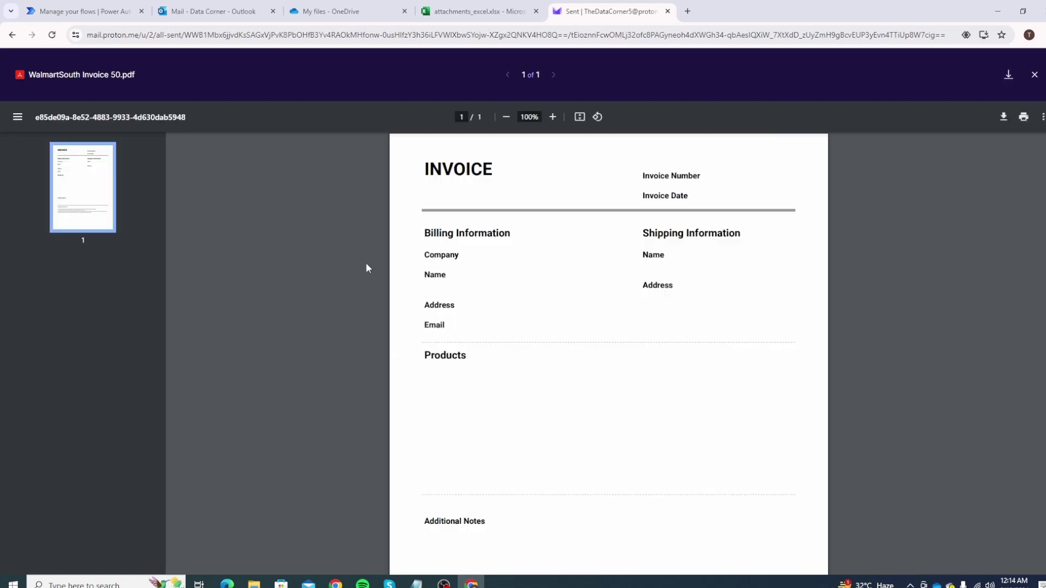
scroll(512, 261, down, 2)
scroll(506, 245, up, 2)
click(1035, 75)
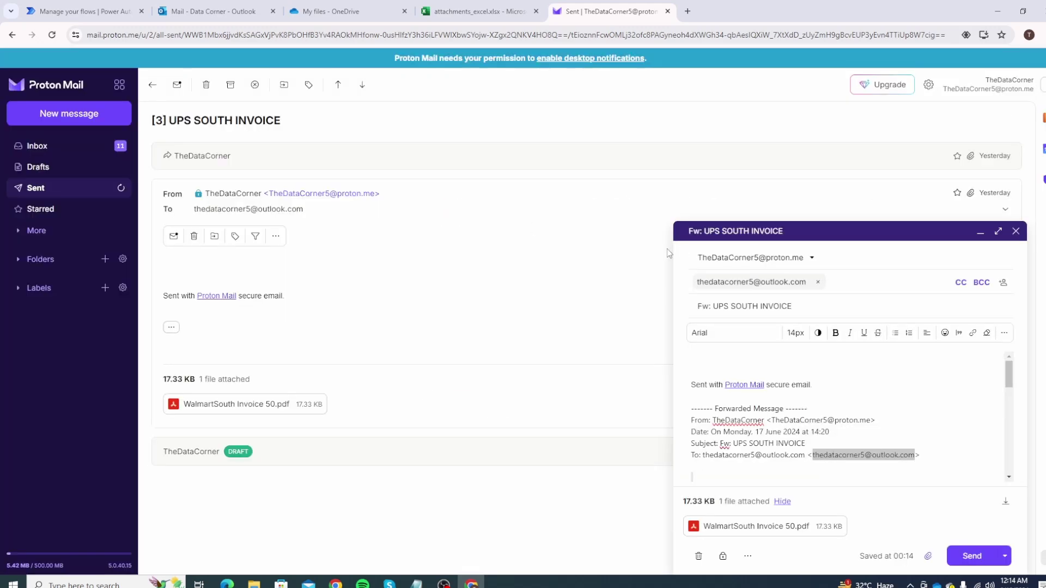
click(972, 555)
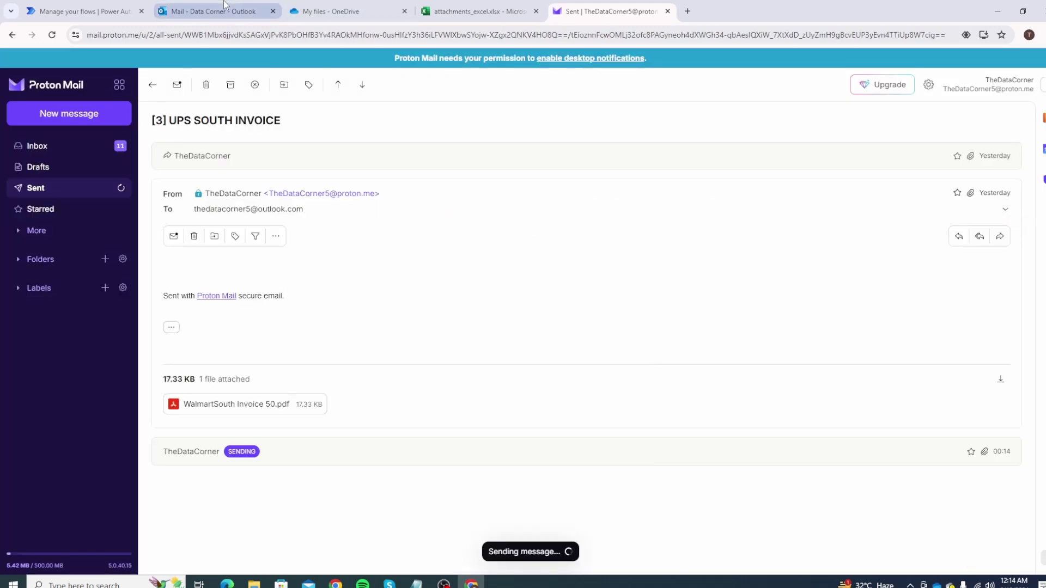
click(215, 11)
click(1023, 87)
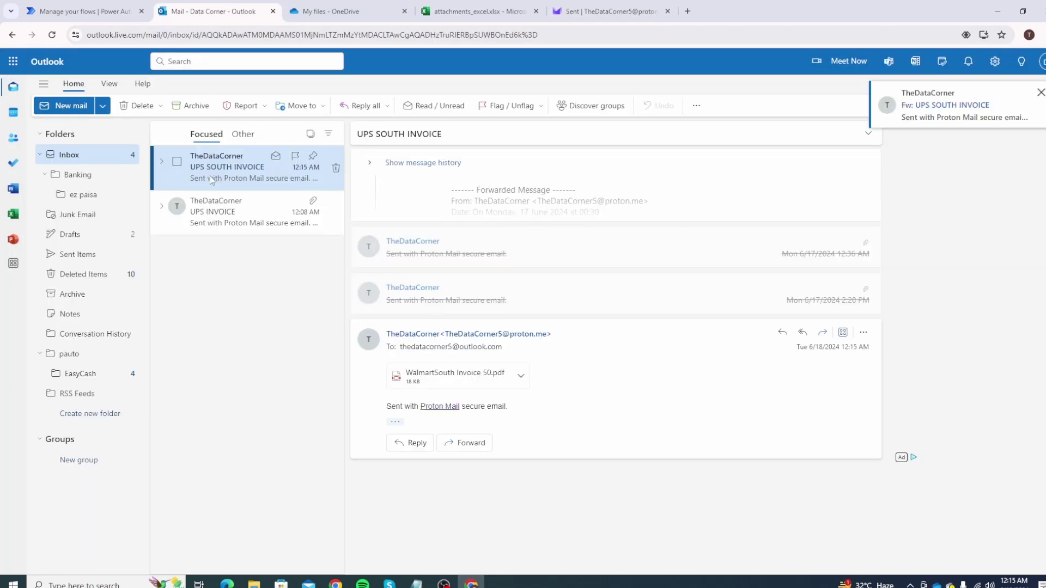
Preview WalmartSouth Invoice 50.pdf in the received UPS SOUTH INVOICE email, then close it.
click(461, 378)
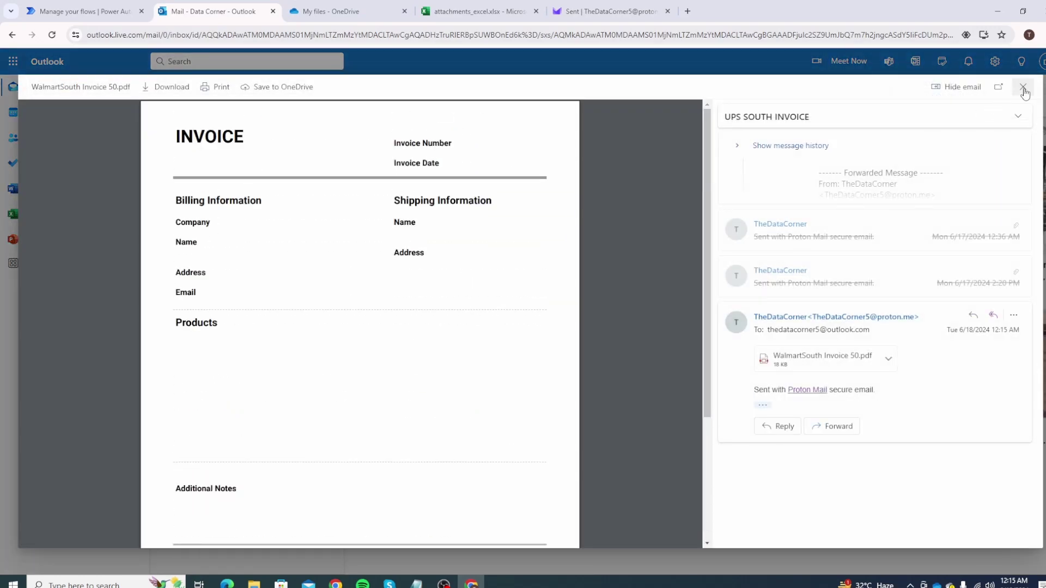
click(1023, 86)
click(82, 11)
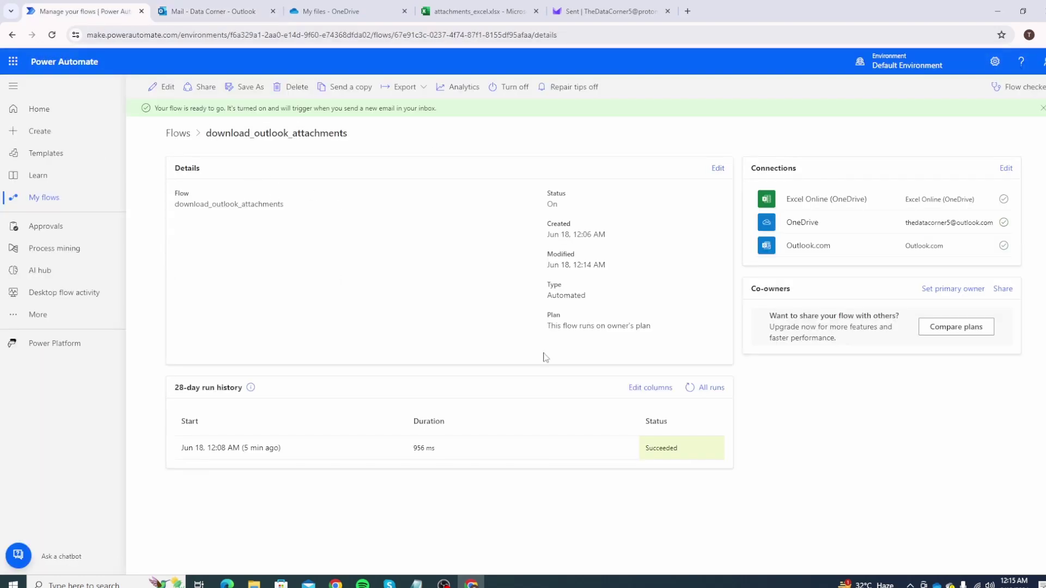
Refresh the 28-day run history until the new 12:15 AM successful run appears.
click(693, 391)
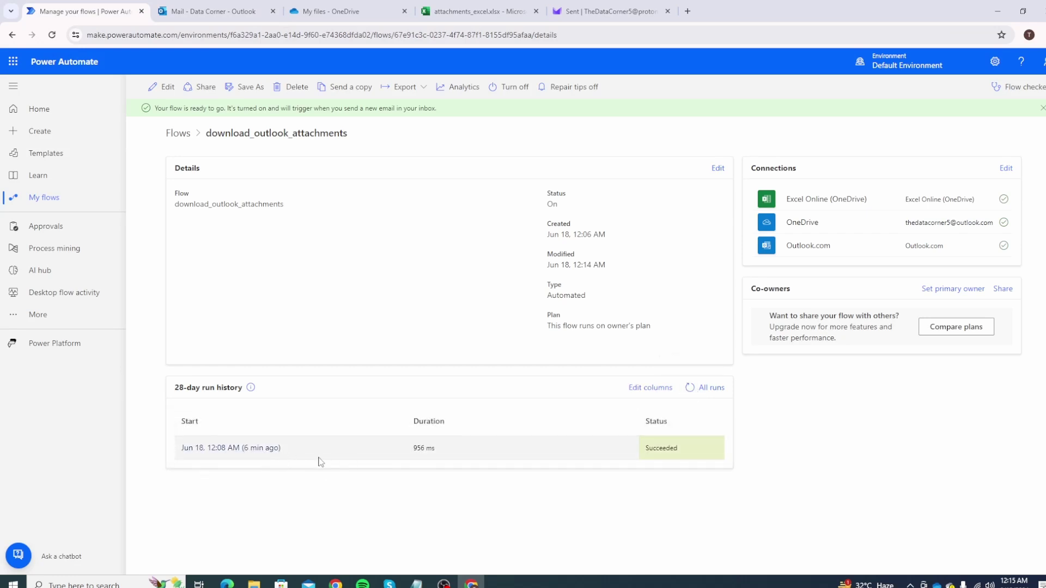
click(690, 389)
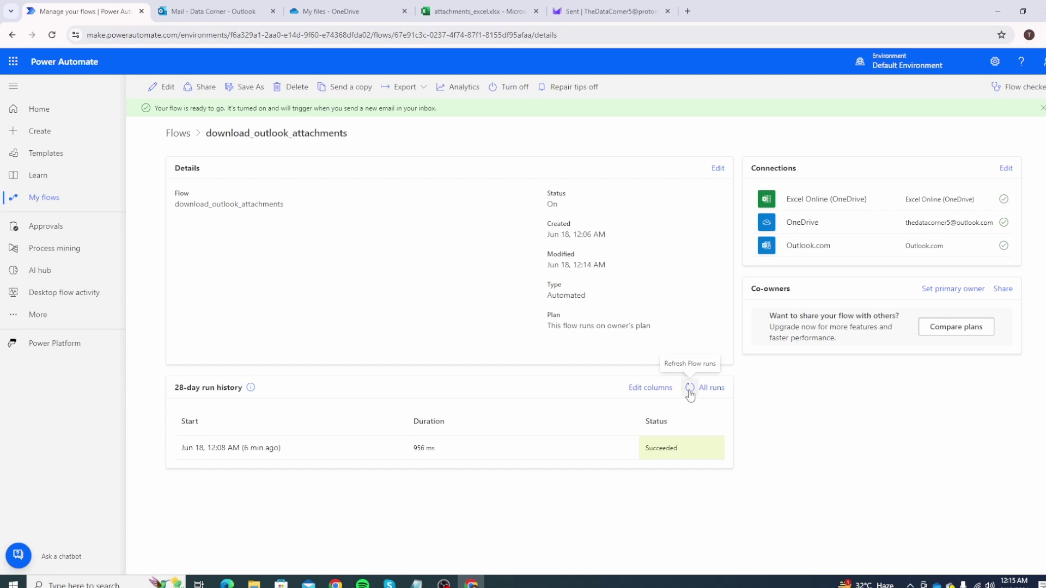
click(690, 388)
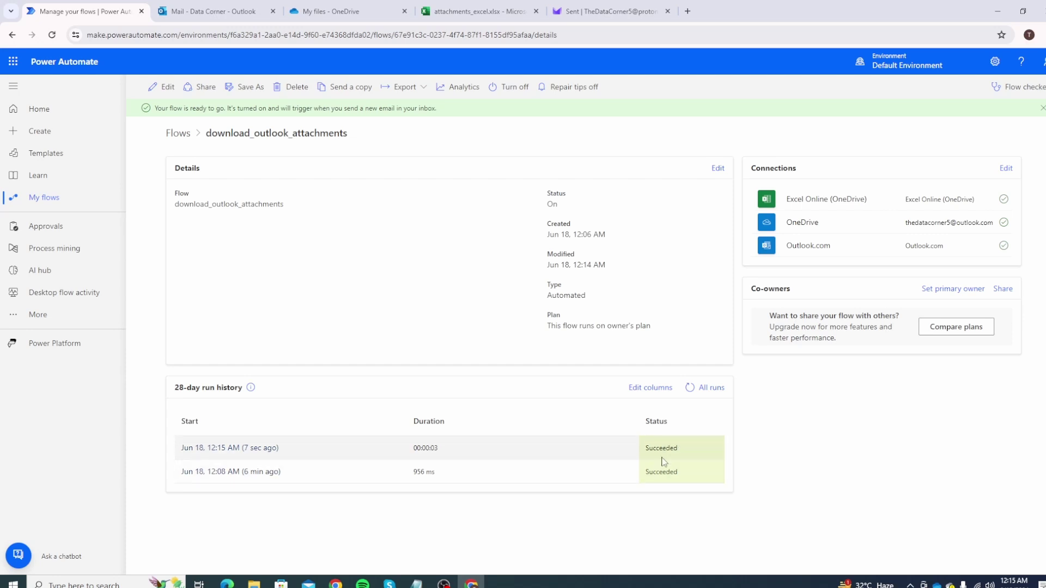
click(319, 7)
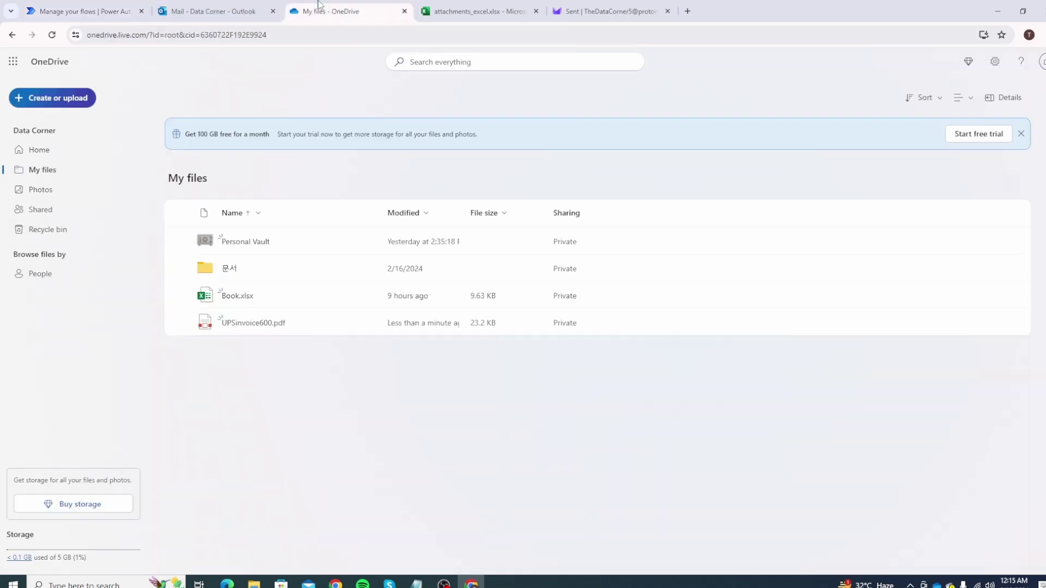
Reload OneDrive's files, then widen columns A–D of the attachments_excel table.
click(52, 35)
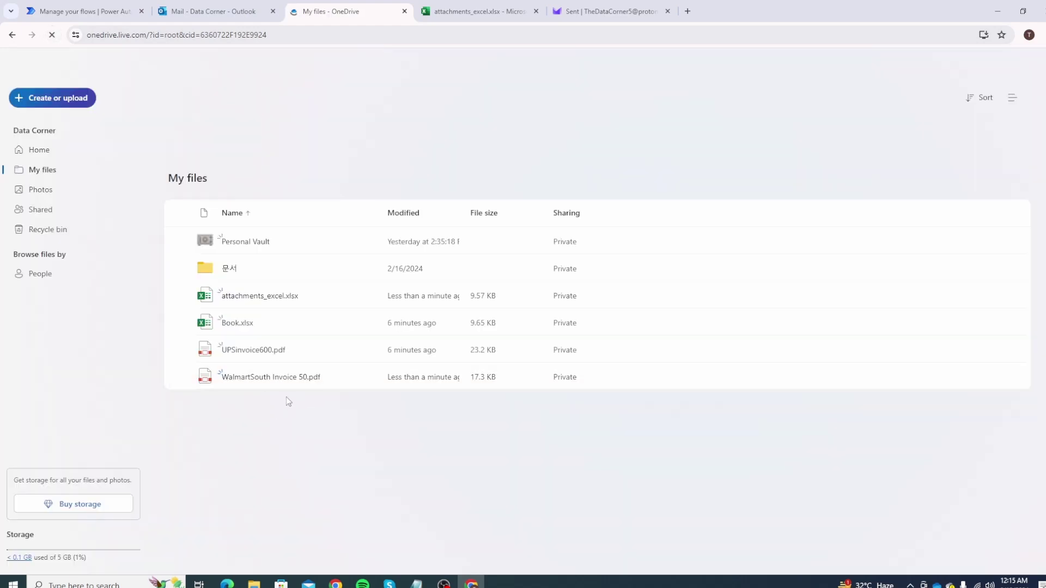
click(461, 8)
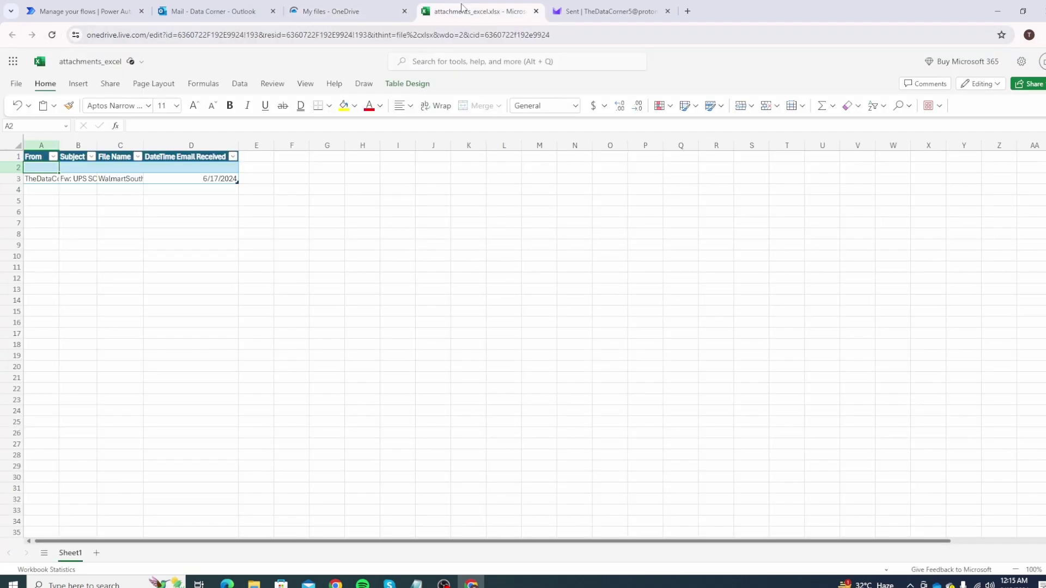
drag(59, 147, 307, 147)
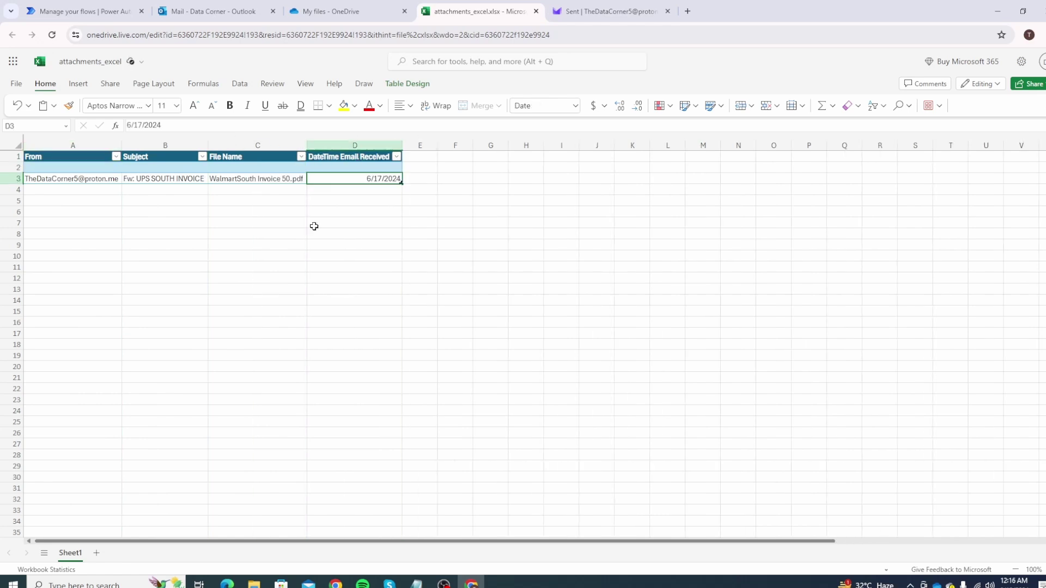
click(81, 11)
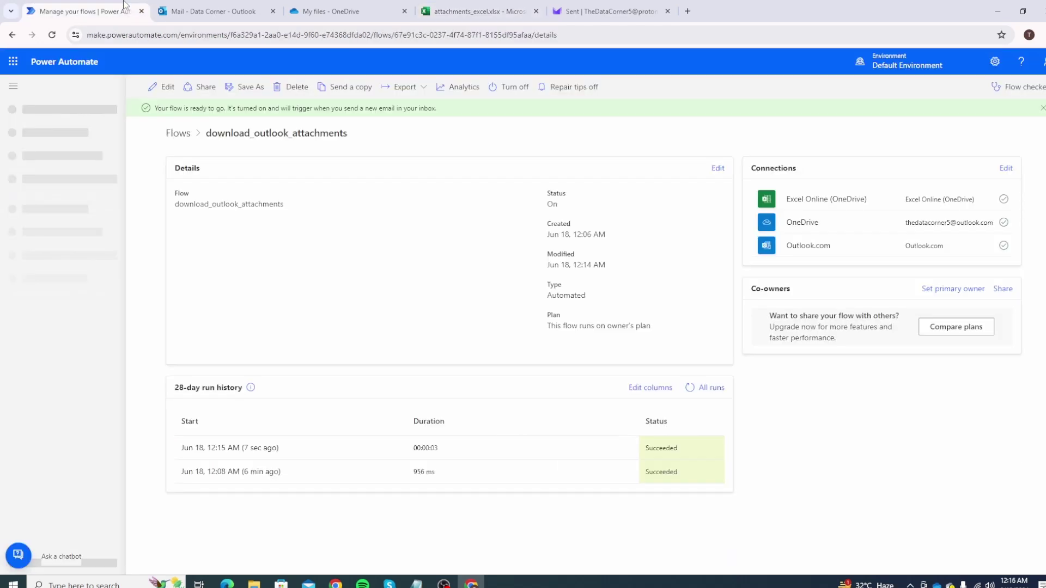
Edit the flow, expanding both Apply to each loops down to Create file's Folder Path.
click(165, 88)
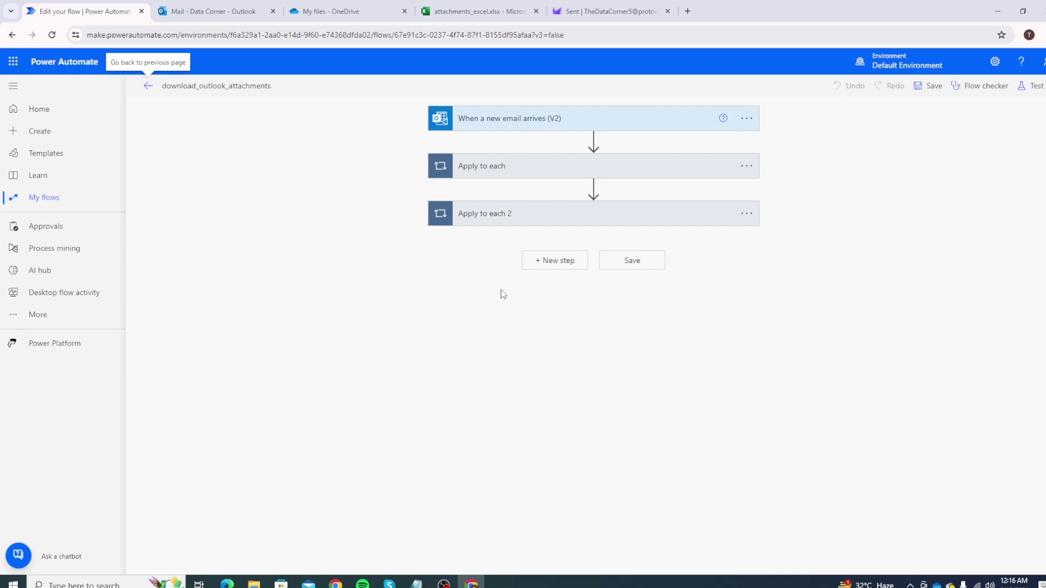
click(533, 220)
click(519, 175)
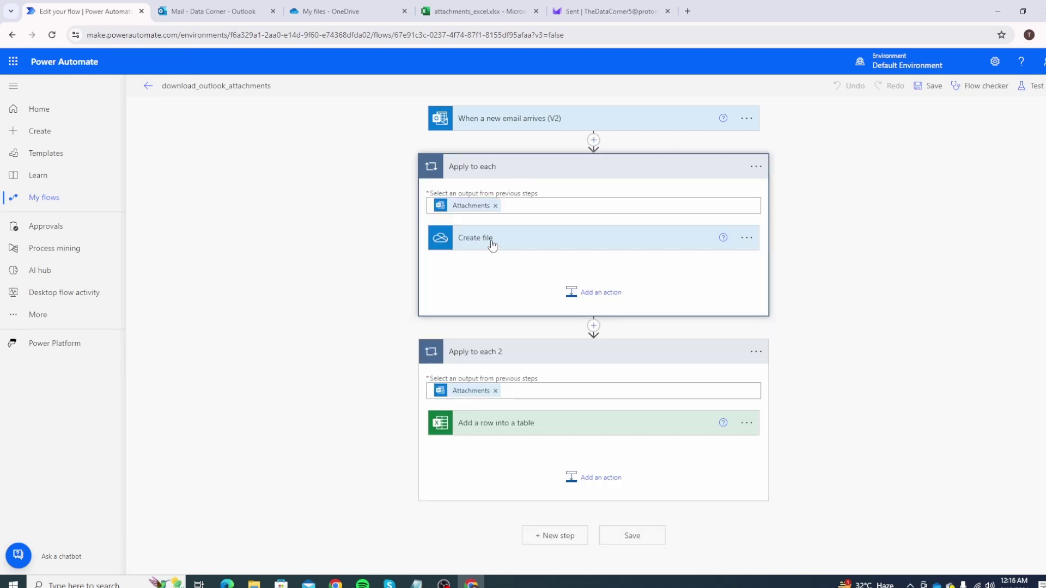
click(507, 241)
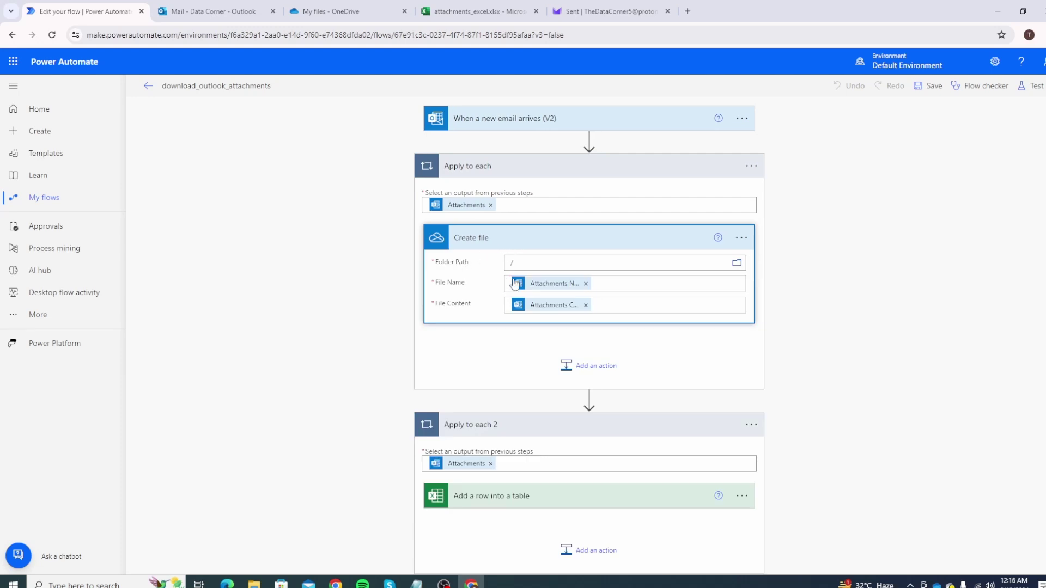
click(523, 263)
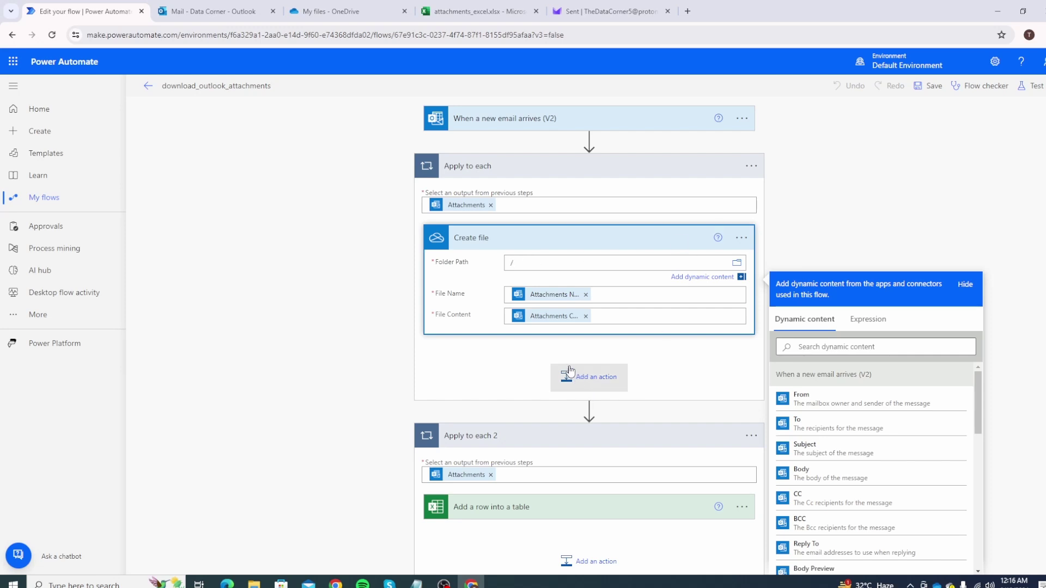
Set Folder Path to the expression formatDateTime(utcNow(), 'MM-dd-yyyy').
scroll(569, 373, down, 1)
click(543, 448)
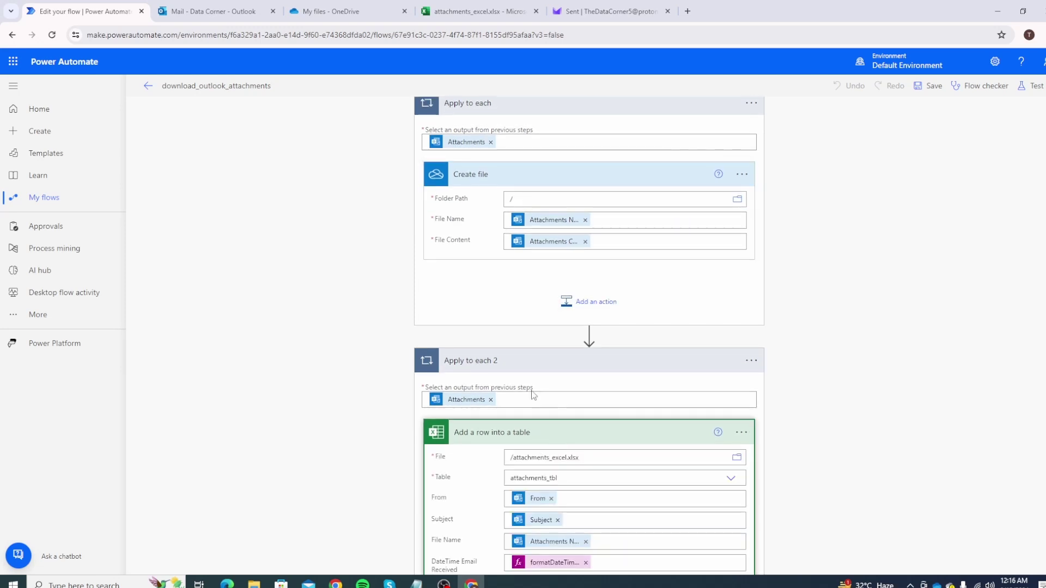
scroll(543, 448, down, 3)
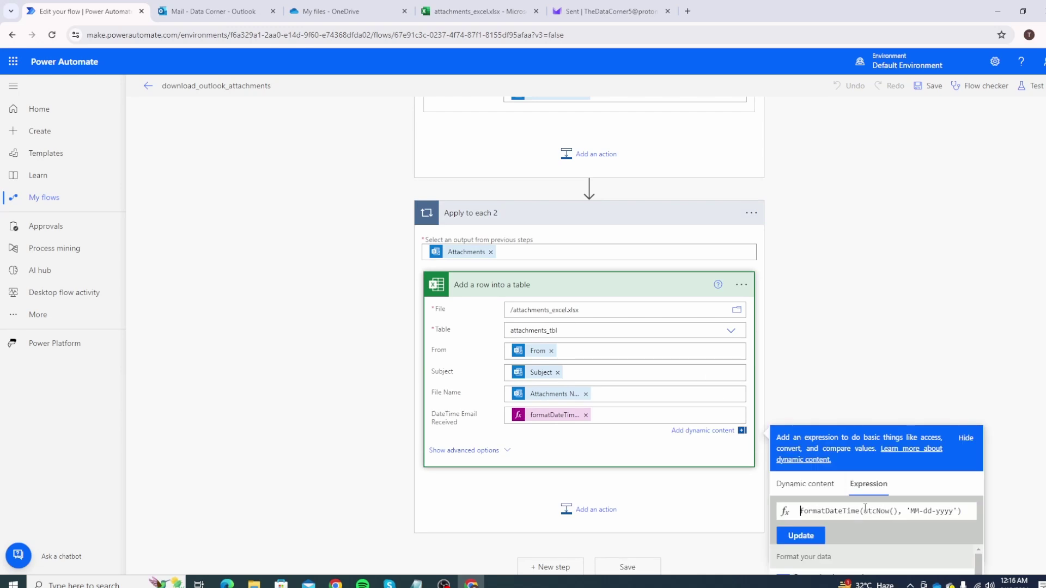
drag(864, 511, 890, 511)
scroll(581, 280, up, 4)
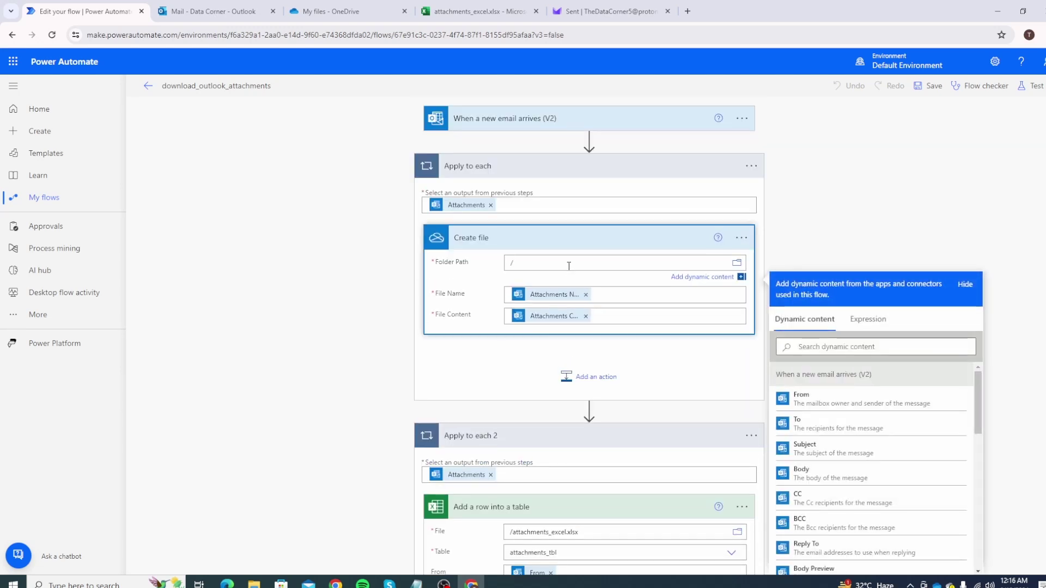
click(861, 338)
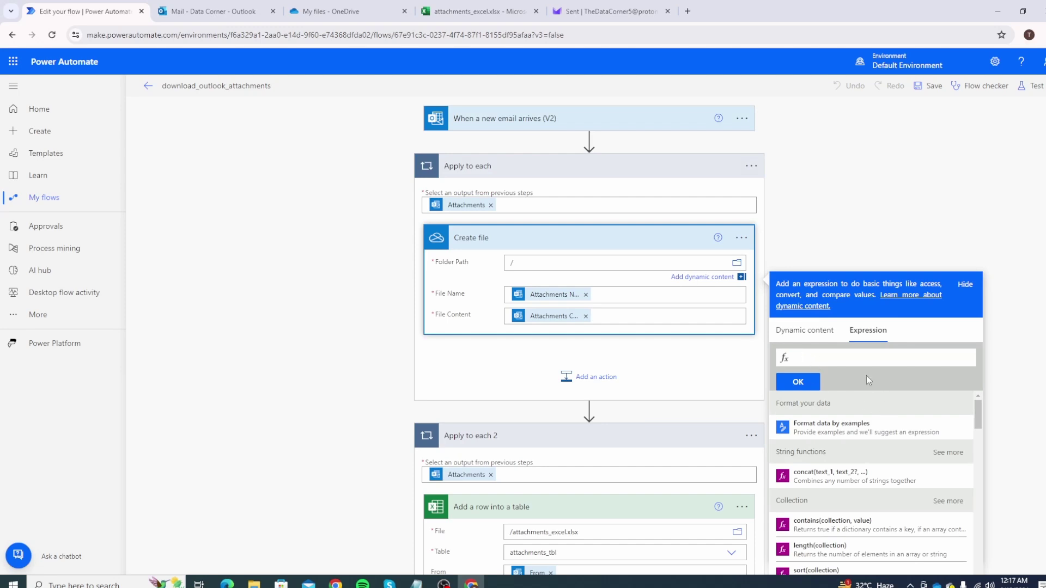
text(FormatDateTime(utcNow(), 'MM-dd-yyyy'))
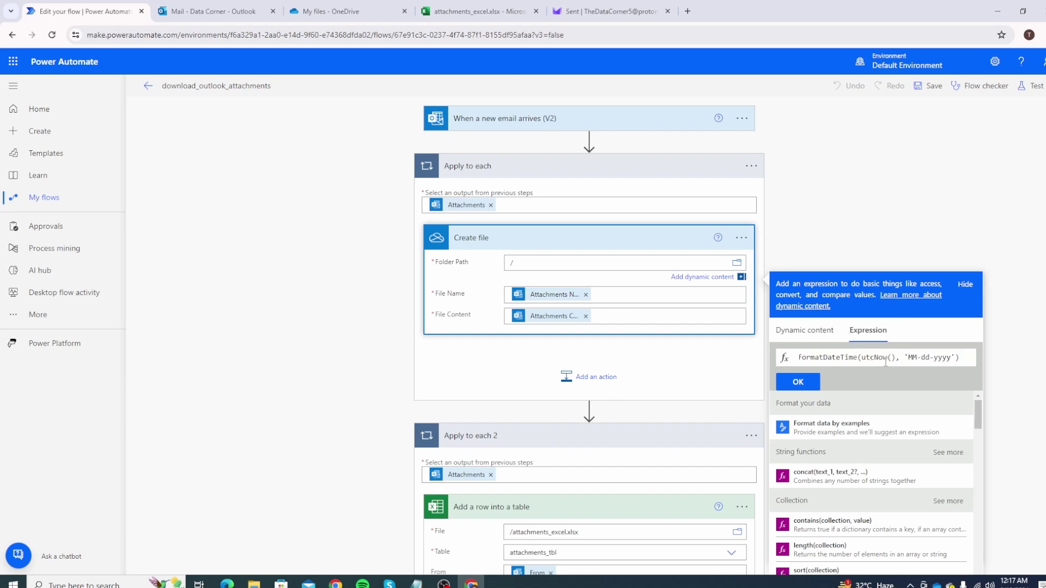
click(809, 385)
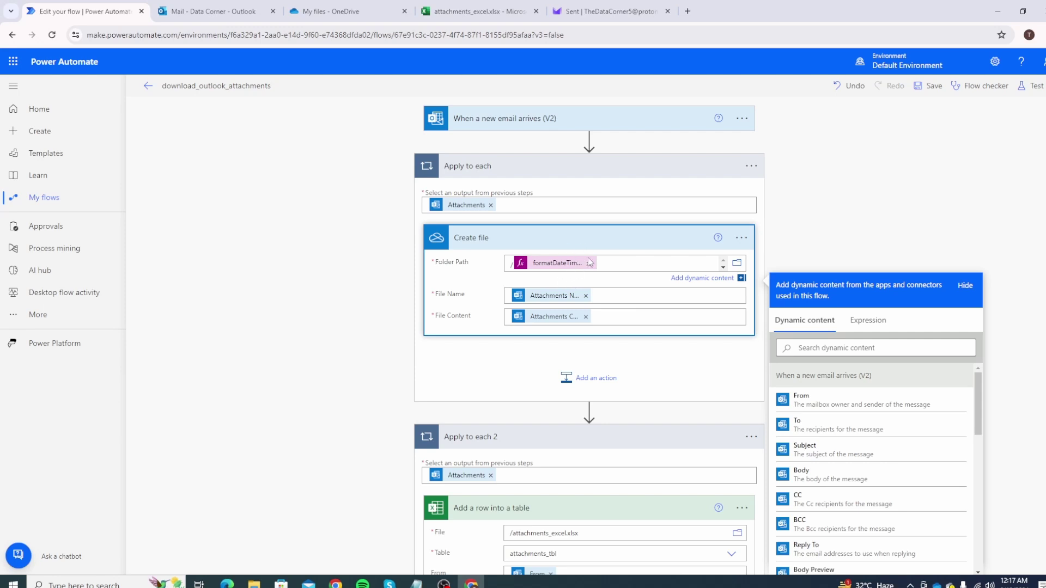
Save the updated flow and return to its details page.
scroll(427, 300, down, 4)
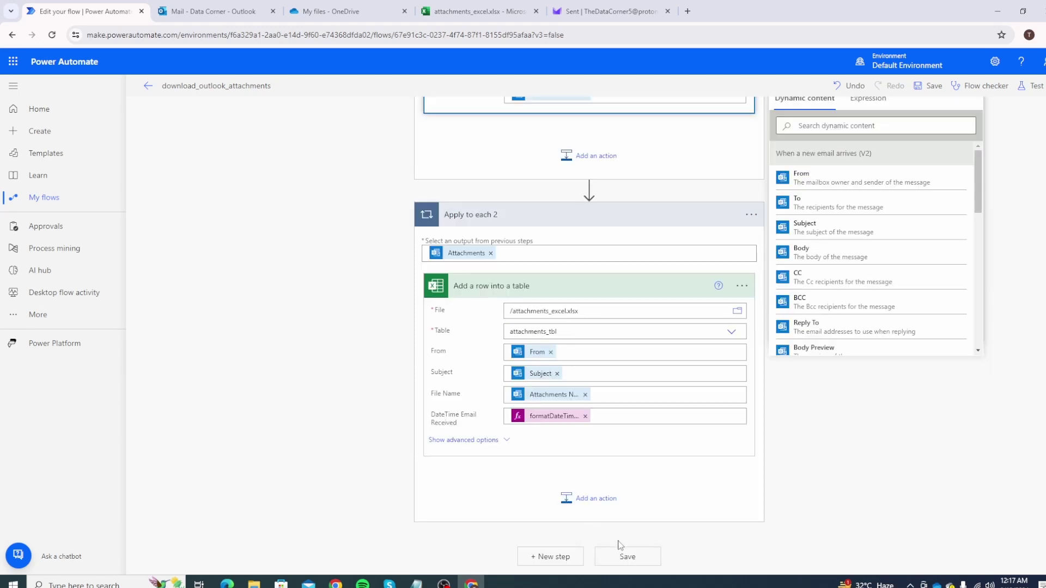
click(627, 555)
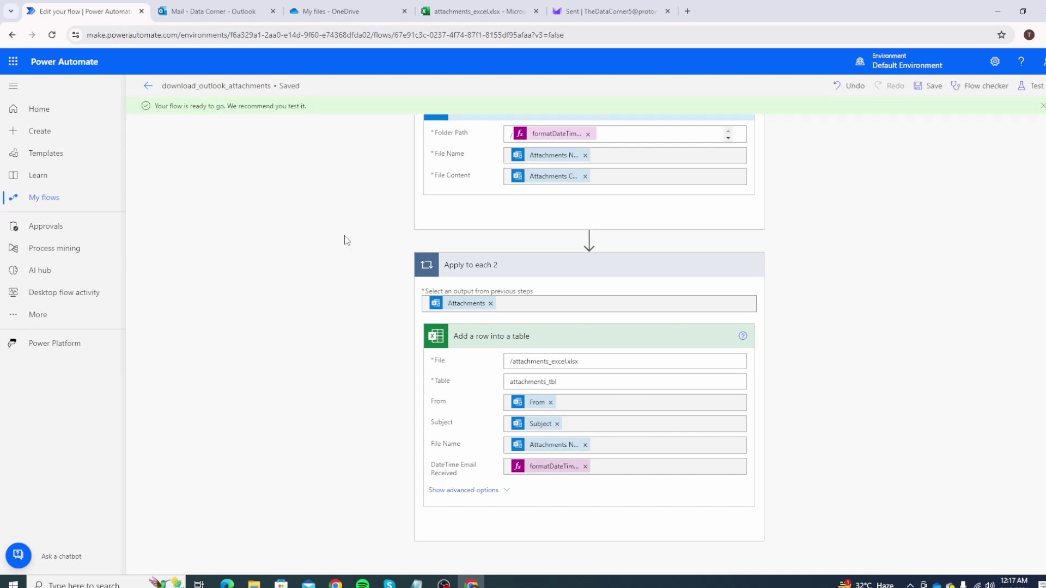
click(148, 87)
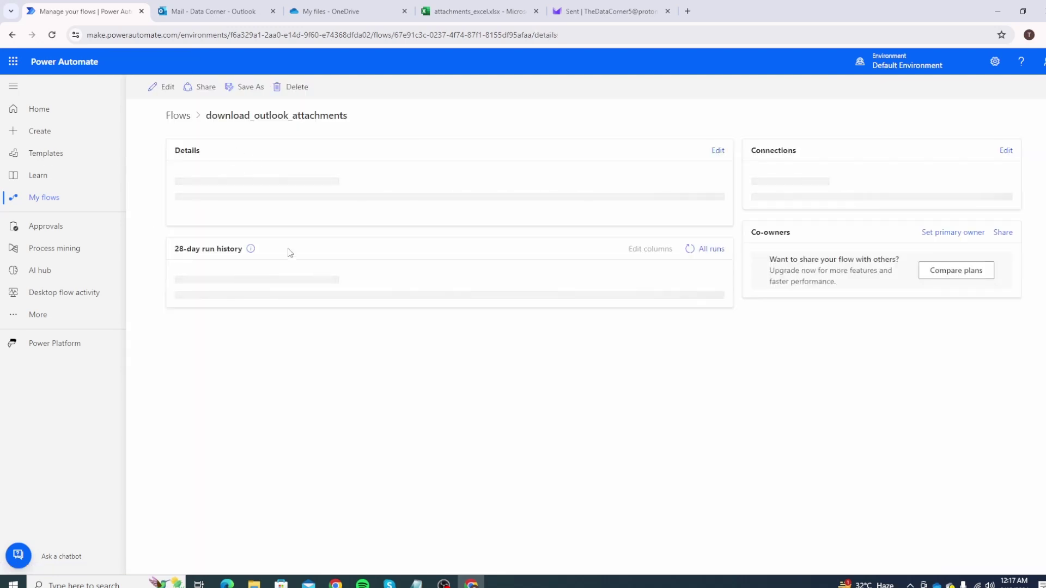
Send a WALMART NORTH INVOICE email with Invoice5.pdf to the Outlook address.
click(611, 11)
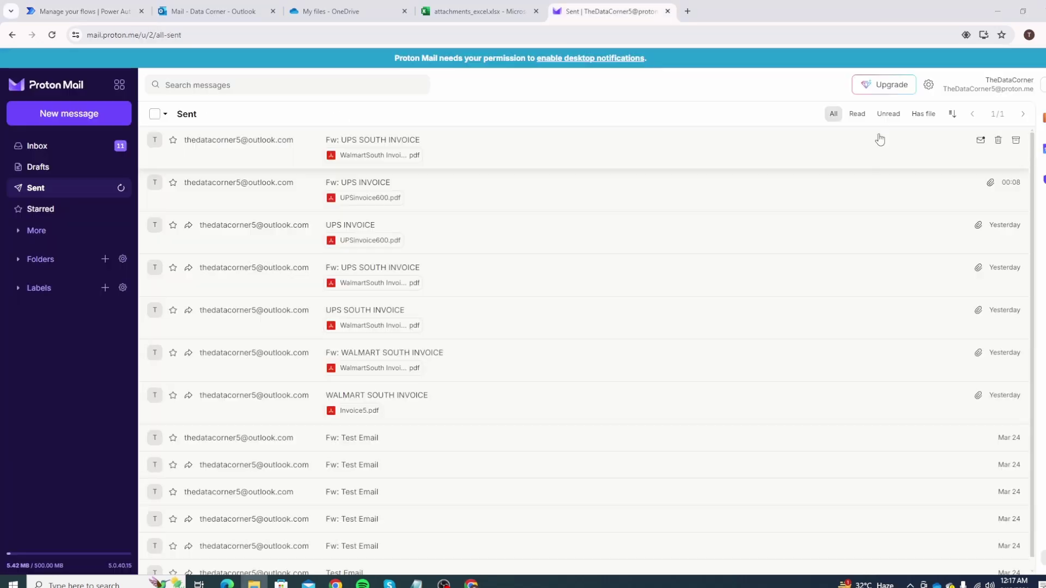
click(84, 119)
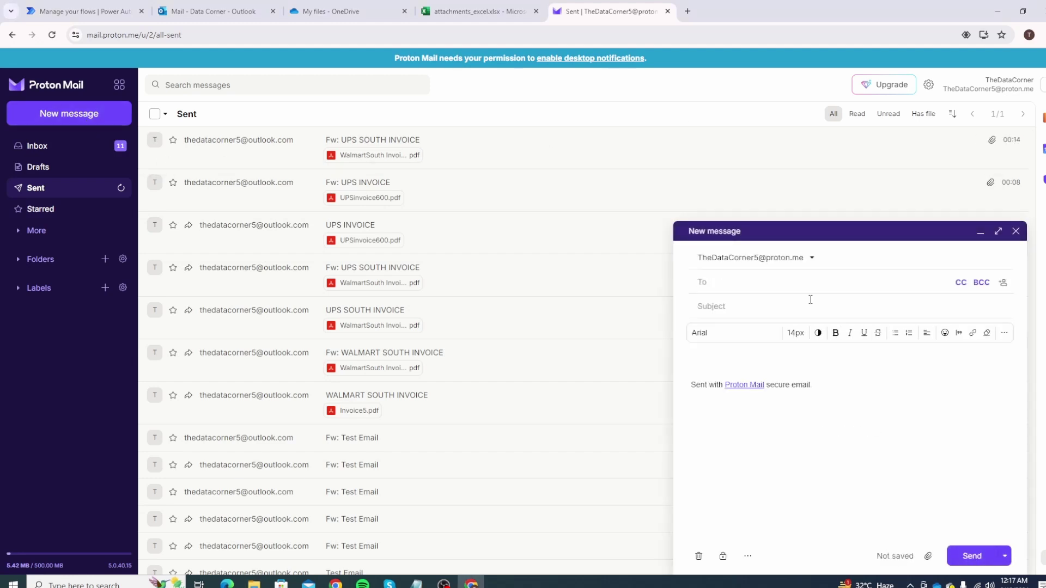
key(Tab)
text(WALMART NORTH INVOICE)
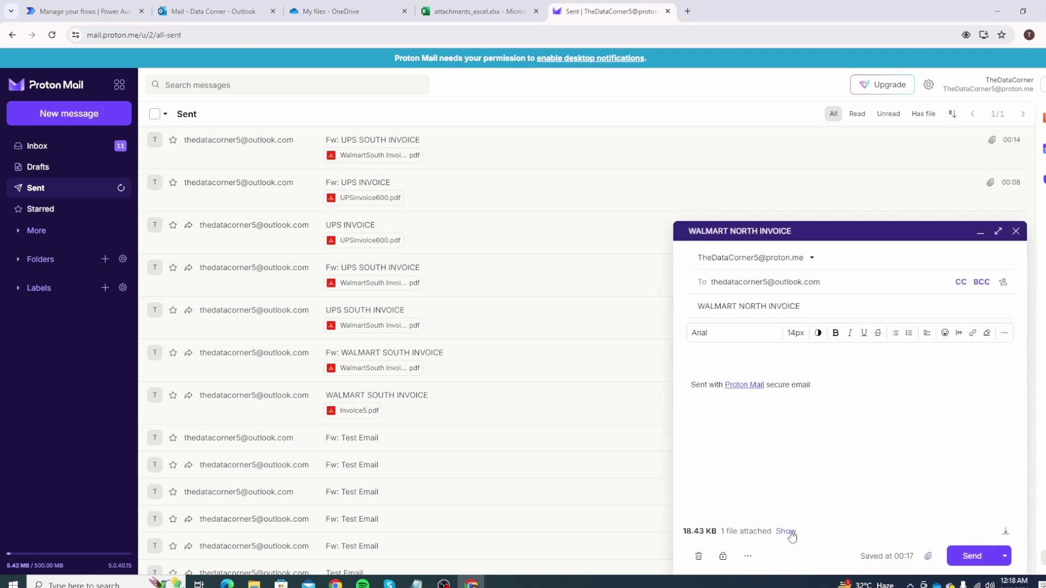
click(792, 535)
click(740, 524)
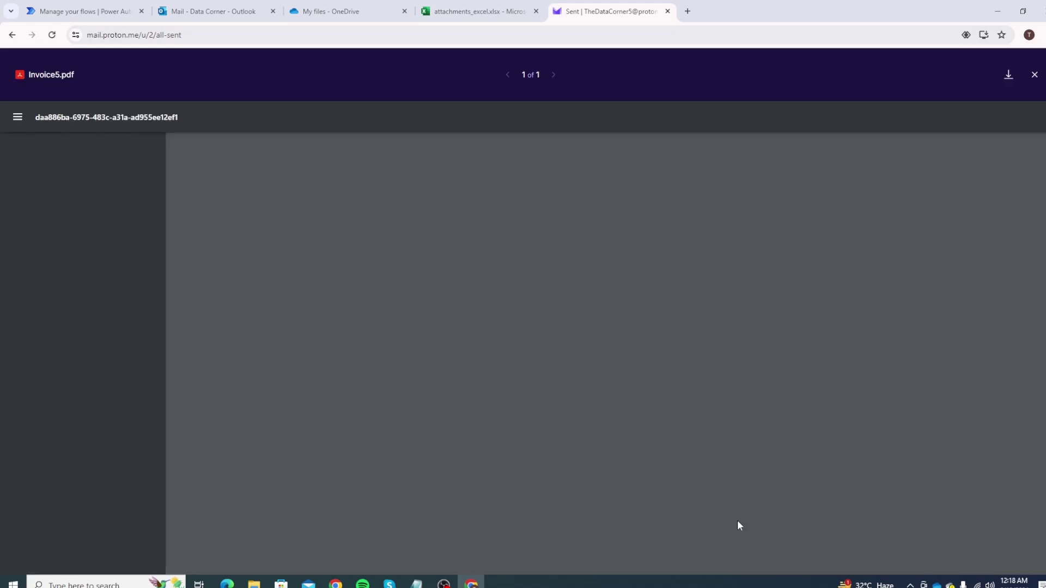
click(1035, 75)
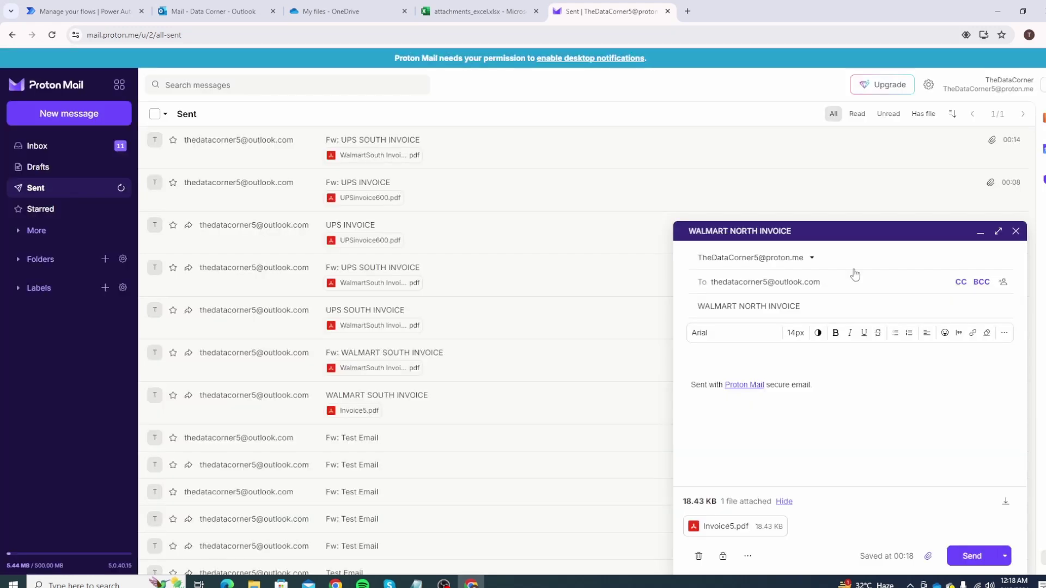
click(967, 556)
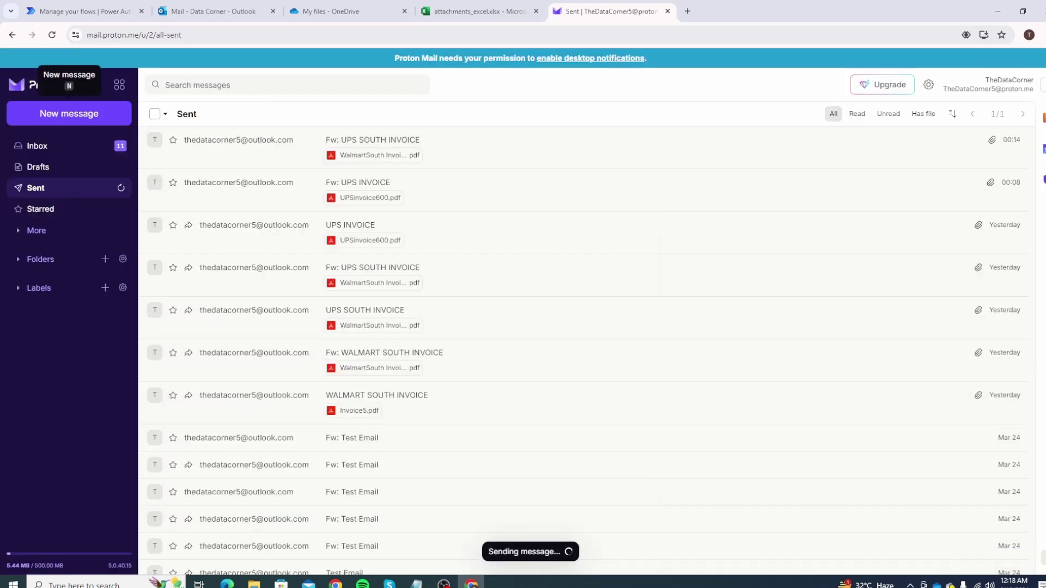
Send a FEDEX INVOICE email with Invoice1.pdf to the Outlook address.
click(69, 113)
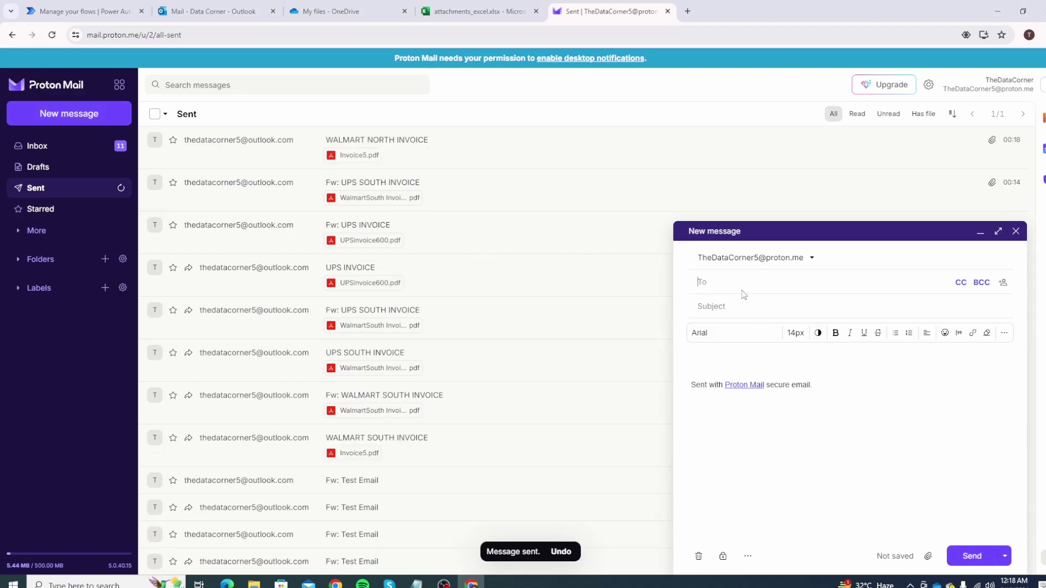
click(737, 307)
text(FEDEX INVOICE)
key(Tab)
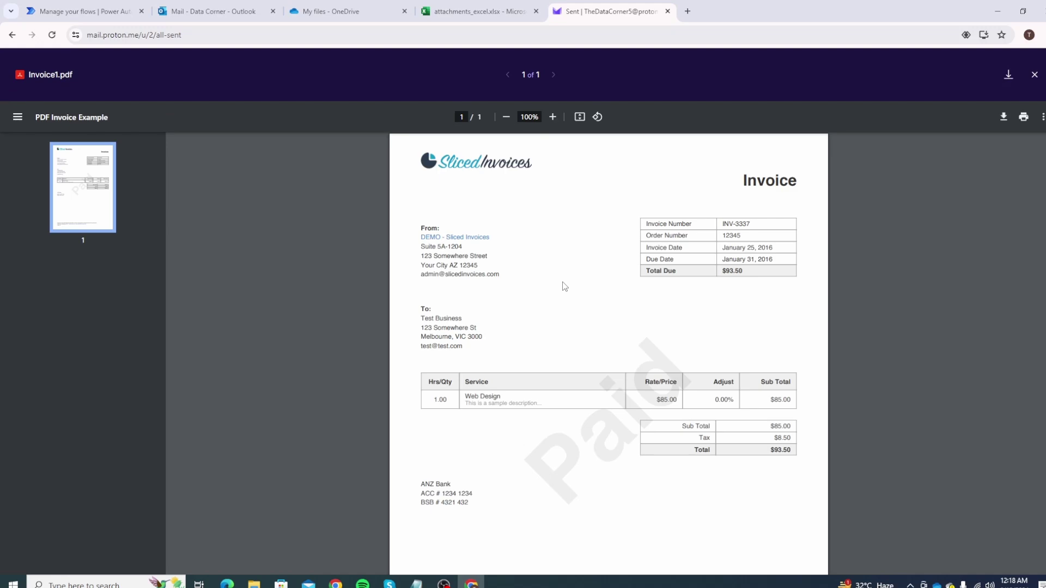
scroll(565, 286, down, 5)
scroll(607, 276, up, 5)
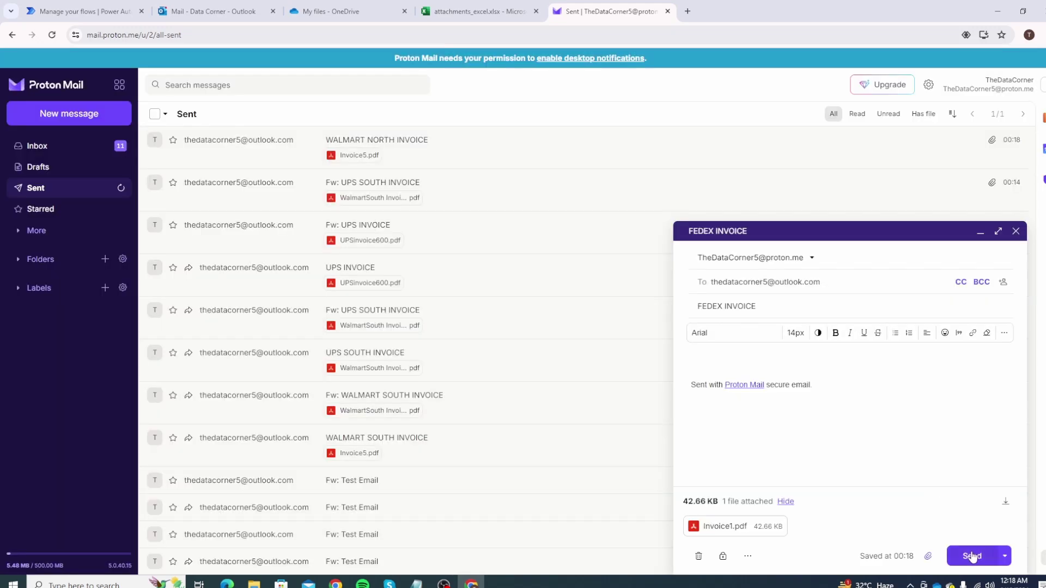
click(973, 556)
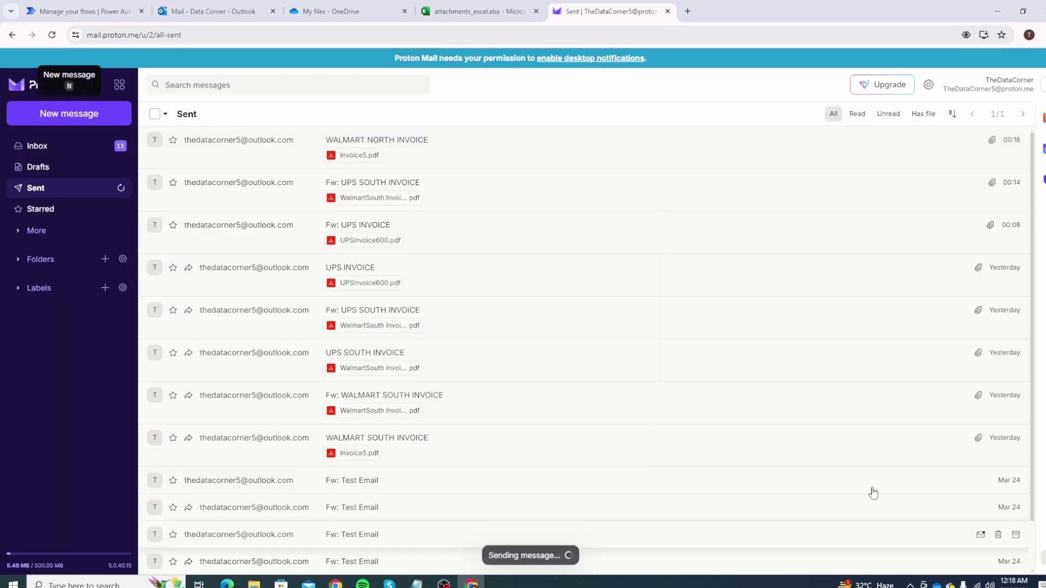
click(213, 10)
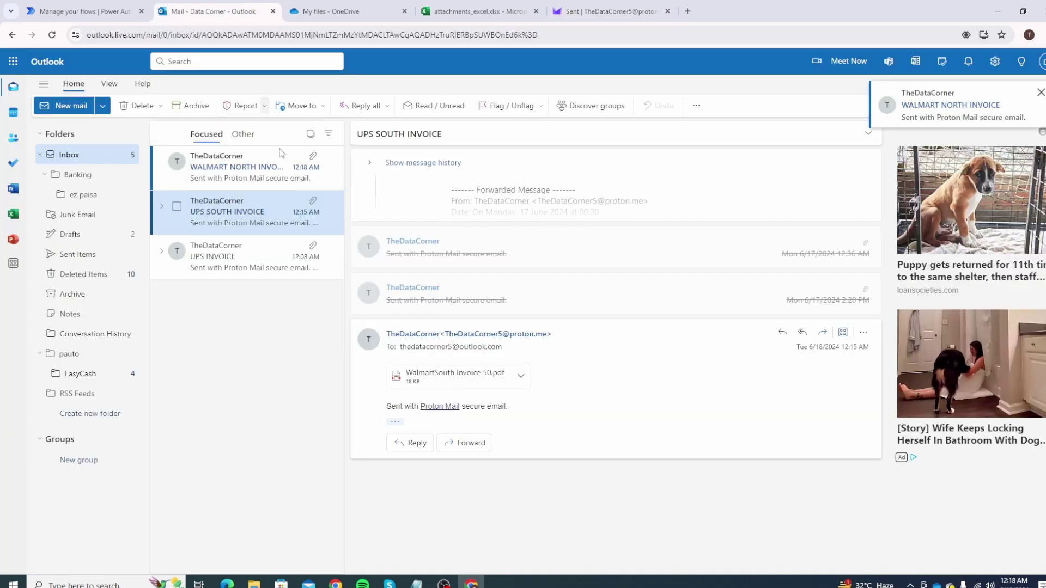
Open the WALMART NORTH INVOICE and FEDEX INVOICE emails in the Outlook inbox.
click(242, 175)
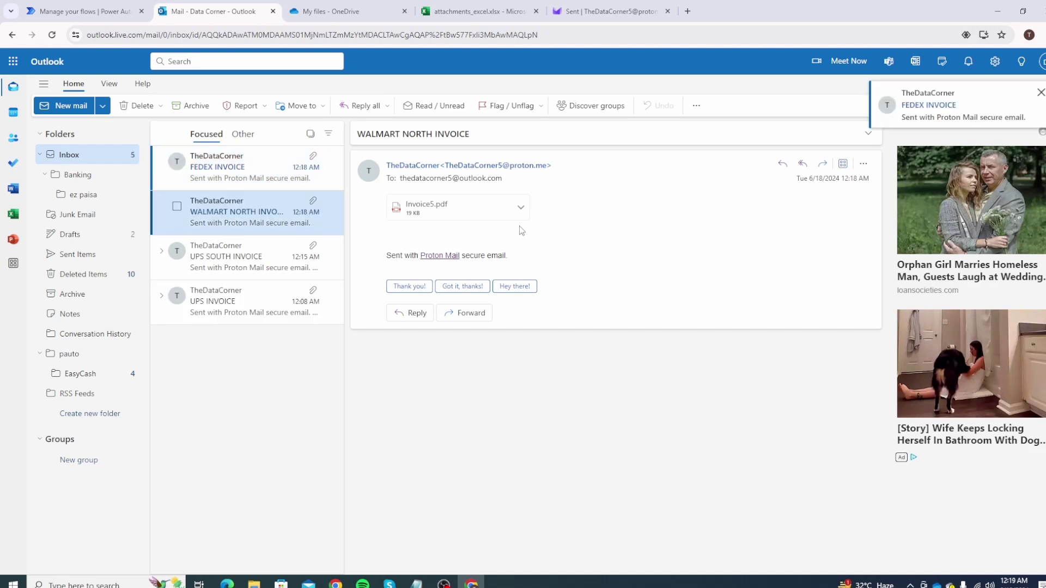
click(231, 172)
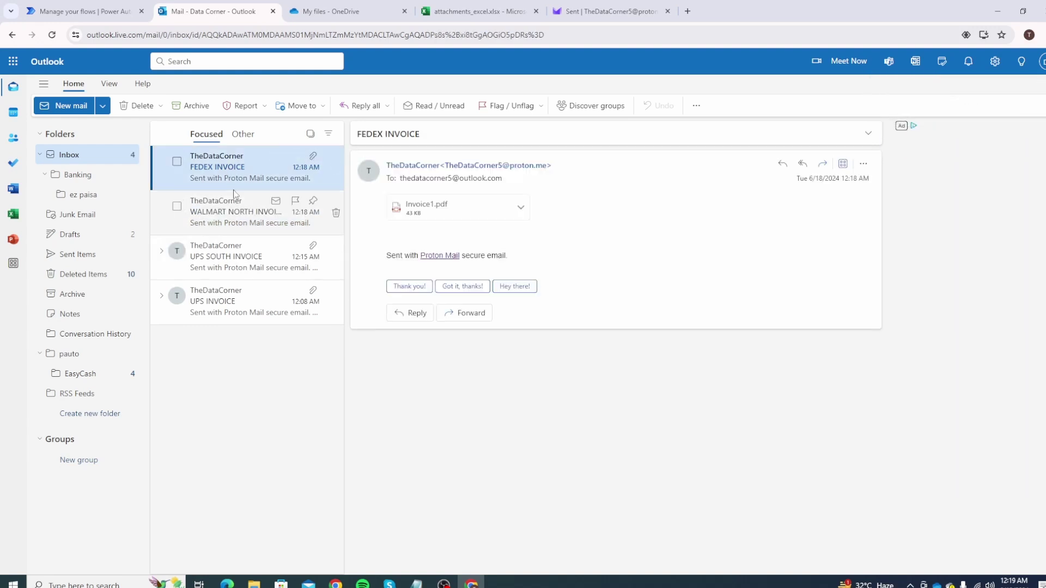
click(85, 11)
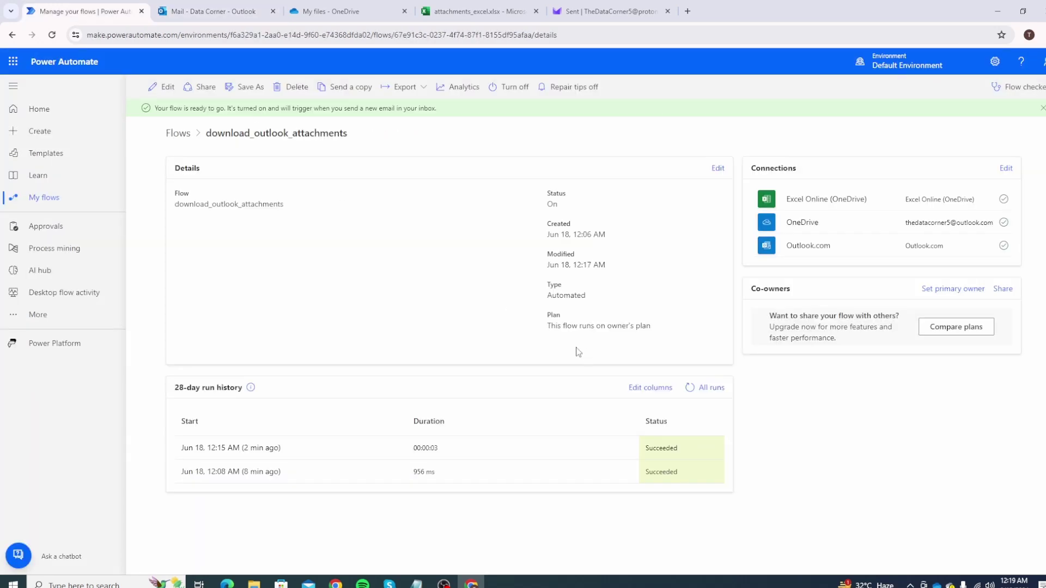
Refresh the 28-day run history until the new successful 12:19 AM run appears.
click(689, 388)
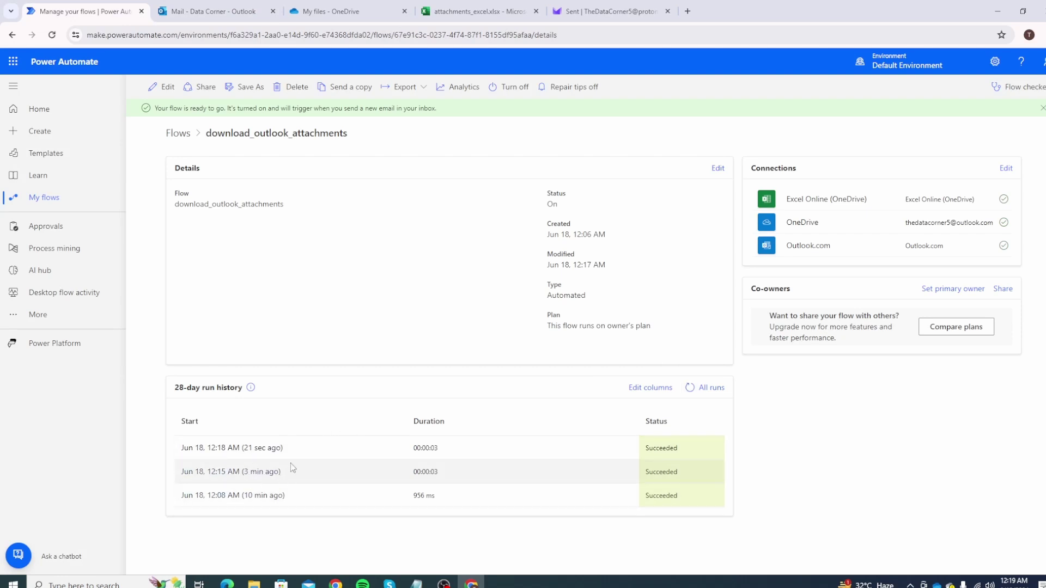
click(689, 389)
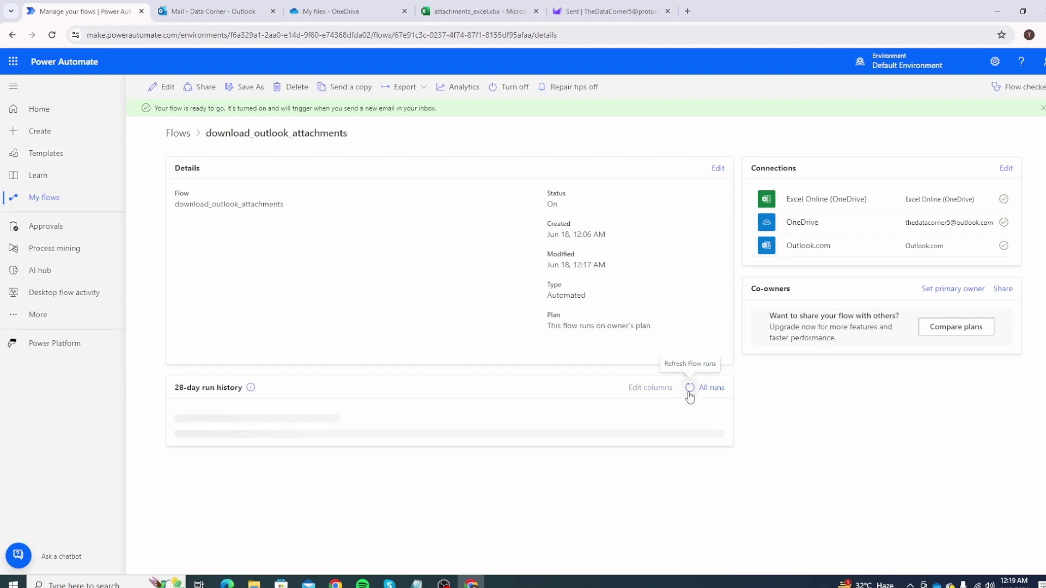
click(690, 389)
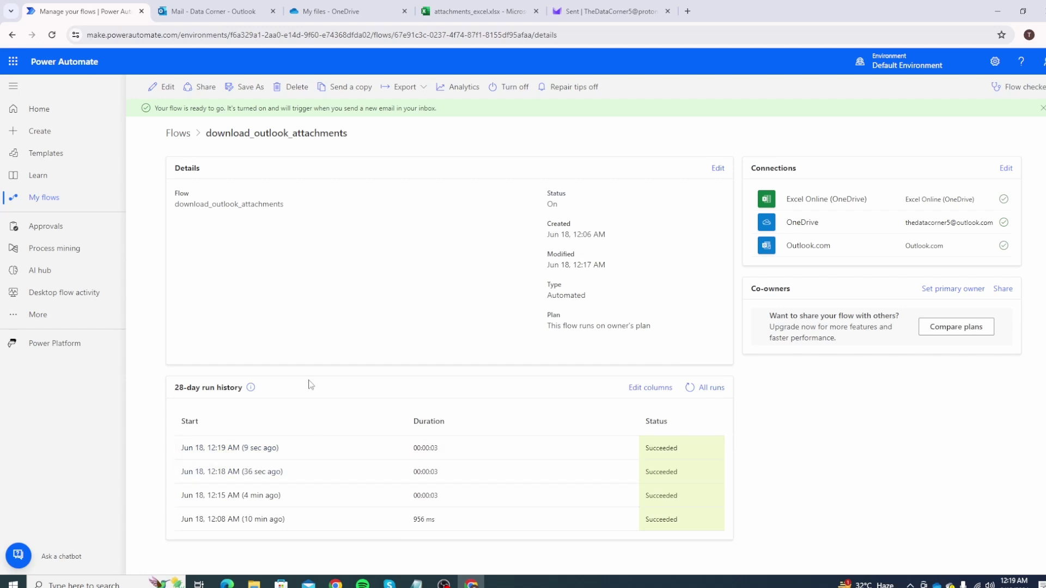
click(338, 11)
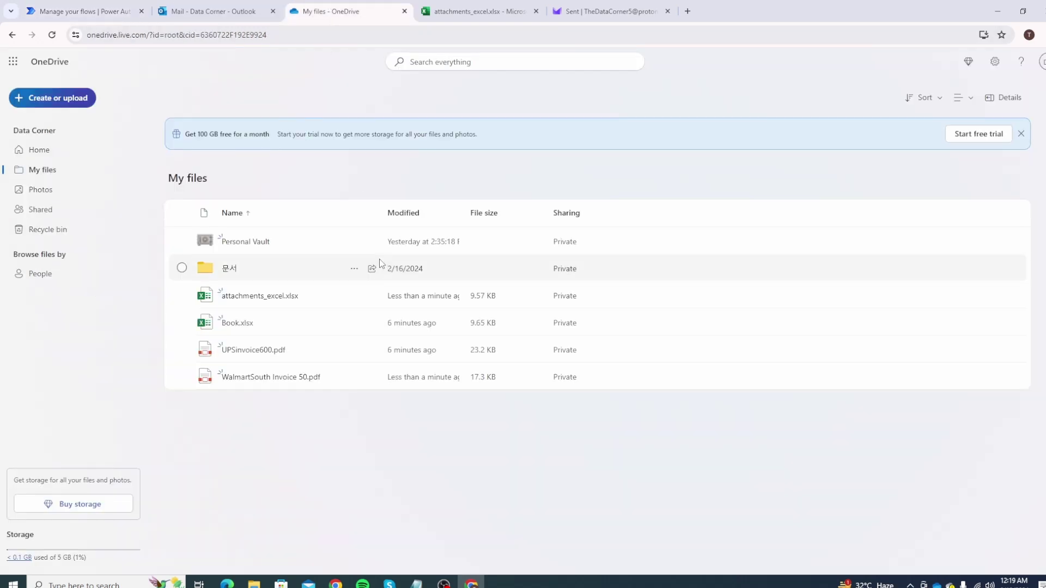
Reload OneDrive, open the 06-17-2024 folder with Invoice1.pdf and Invoice5.pdf, then view attachments_excel.
click(51, 35)
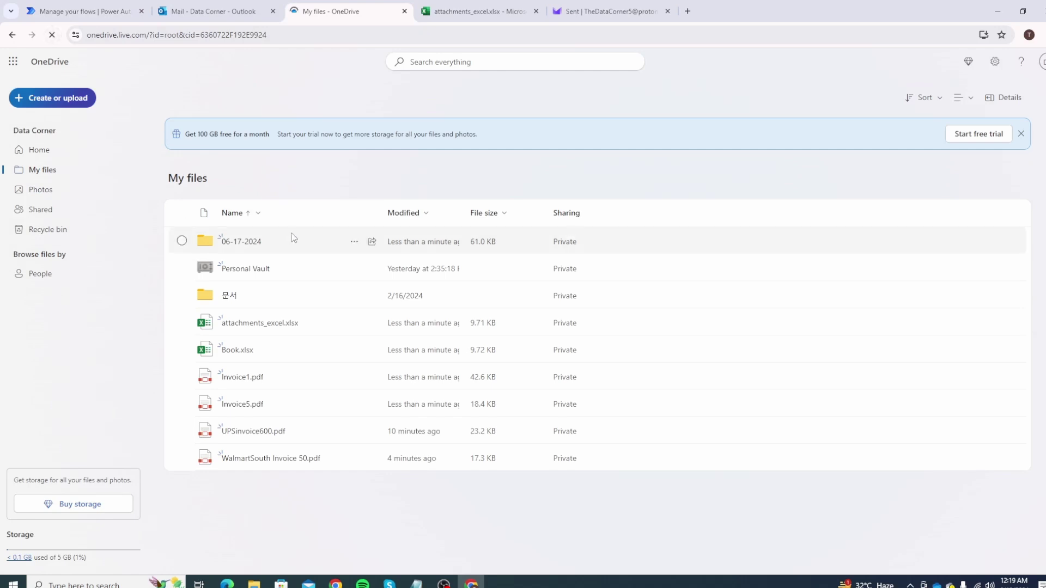
click(243, 243)
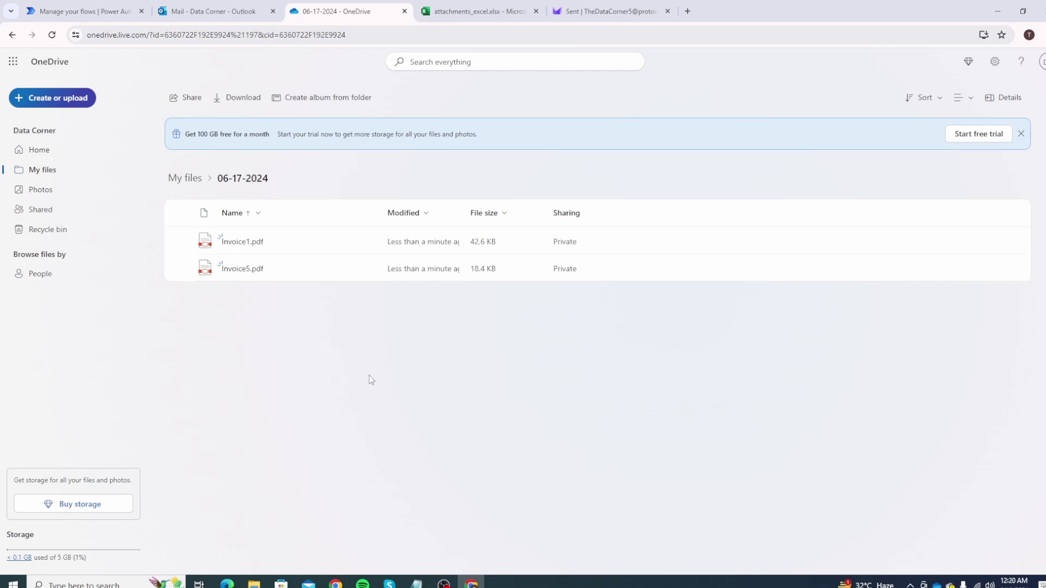
key(ctrl+Tab)
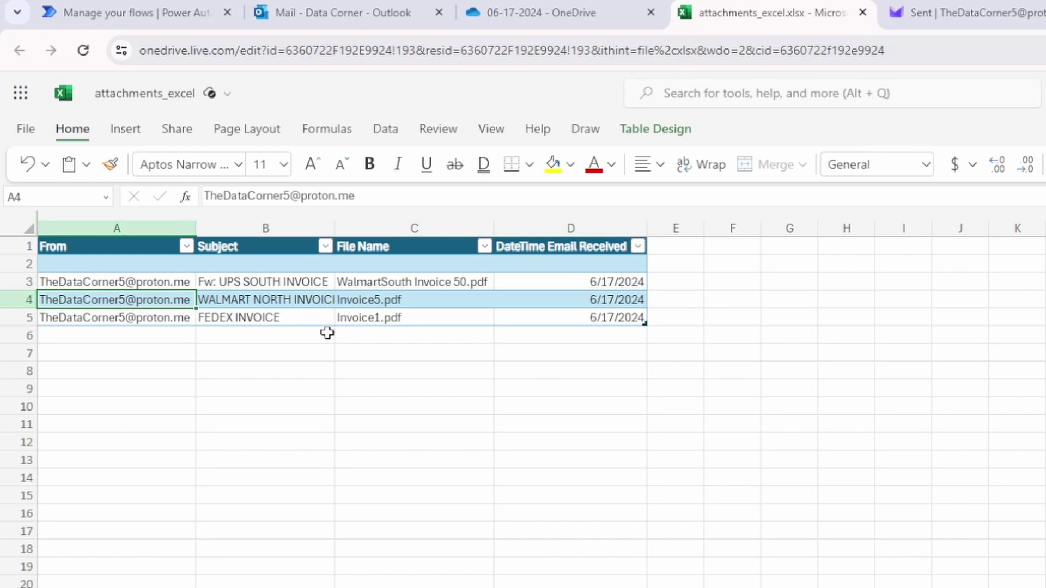